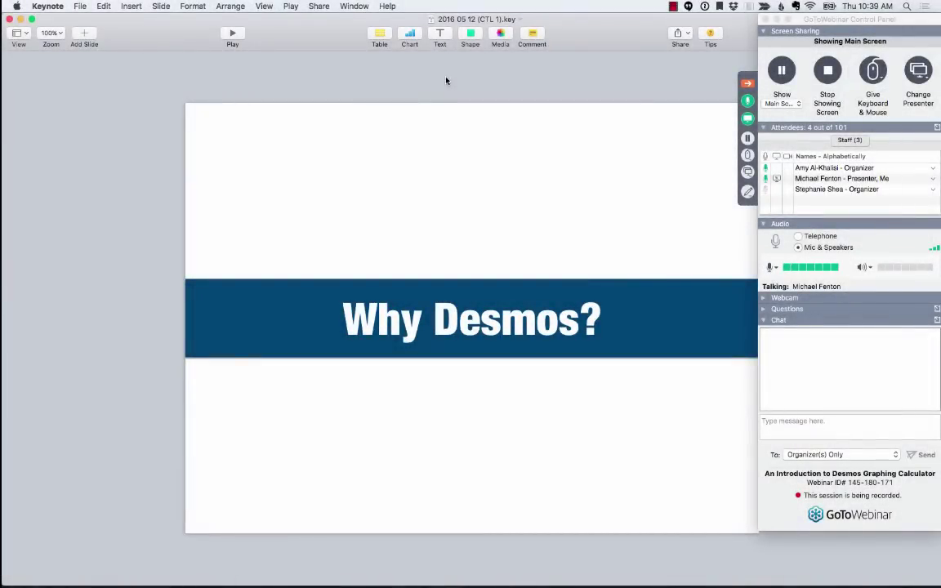
- Play the Keynote slideshow full screen and advance two slides to Energize Instruction
{"action": "key", "text": "alt+super+p"}
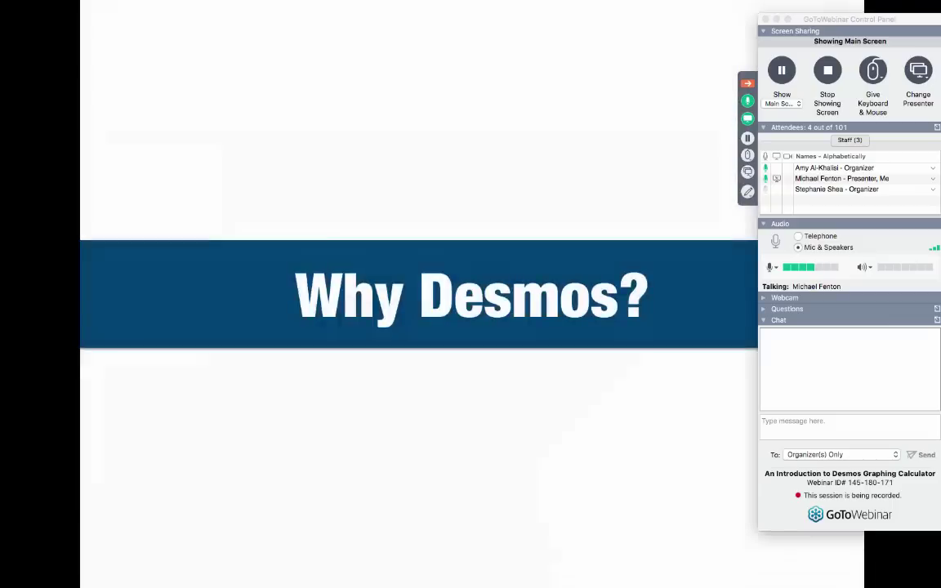
{"action": "key", "text": "Right"}
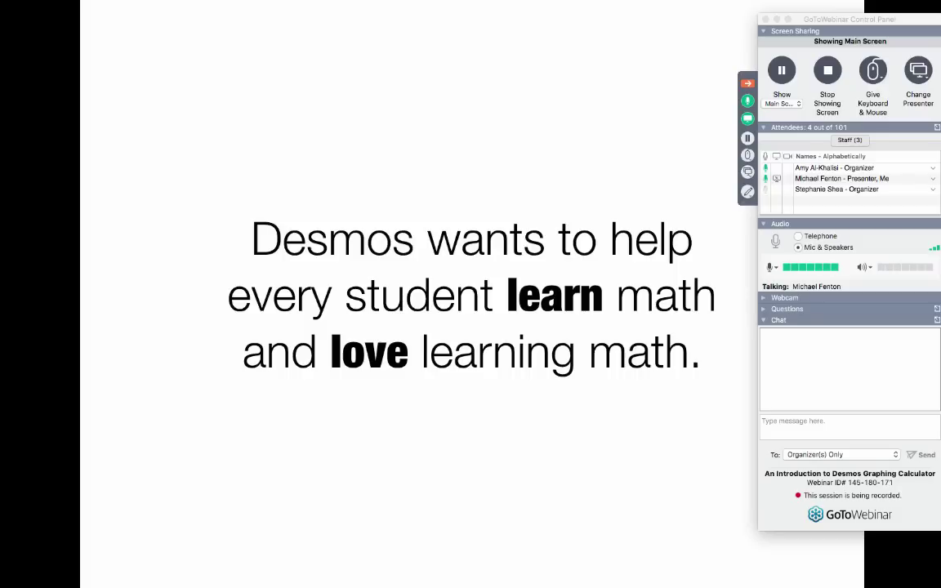
{"action": "key", "text": "Right"}
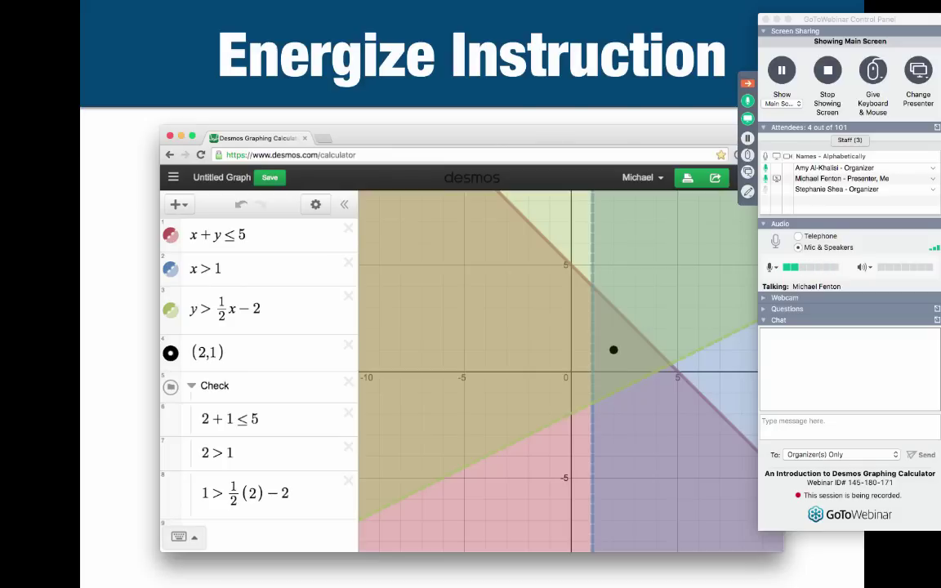
- On Empower Exploration, raise slider k and drag point (7,c) to c=54, then exit the slideshow
{"action": "key", "text": "Right"}
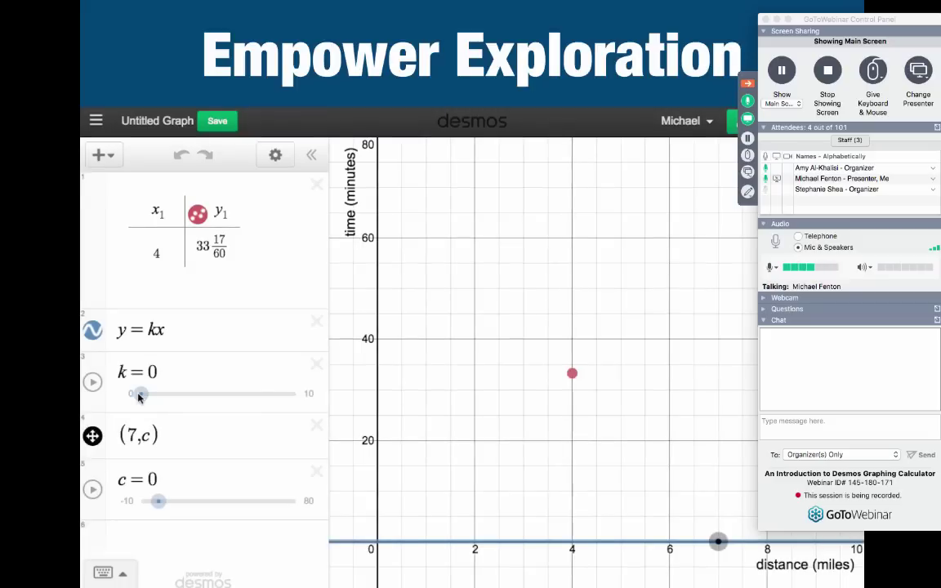
{"action": "left_click_drag", "start_coordinate": [147, 395], "coordinate": [270, 395]}
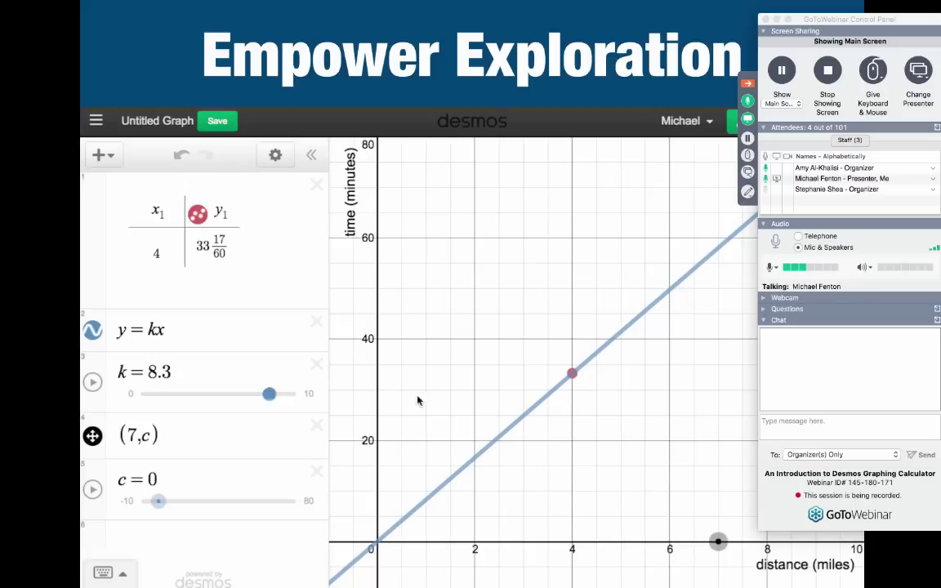
{"action": "left_click", "coordinate": [718, 541]}
{"action": "left_click_drag", "start_coordinate": [717, 541], "coordinate": [719, 246]}
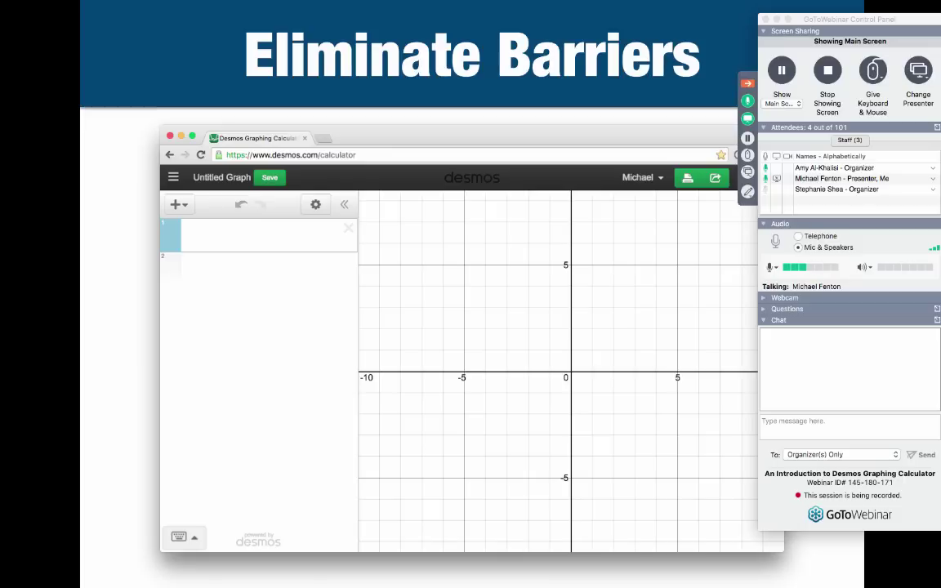
{"action": "key", "text": "Right"}
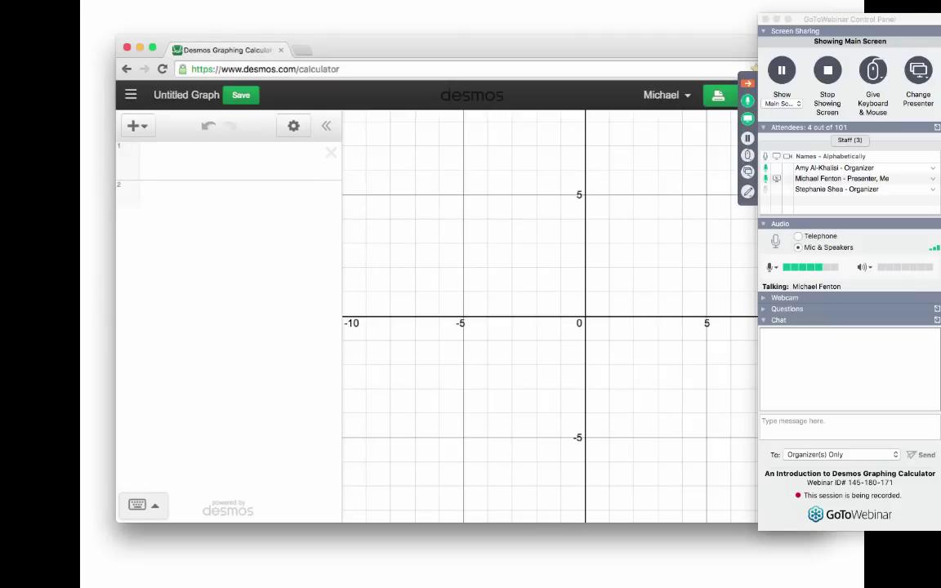
{"action": "key", "text": "Escape"}
- In Chrome, open desmos.com in a new tab and start a blank graphing calculator
{"action": "key", "text": "super+Tab"}
{"action": "key", "text": "super+Tab"}
{"action": "key", "text": "super+Tab"}
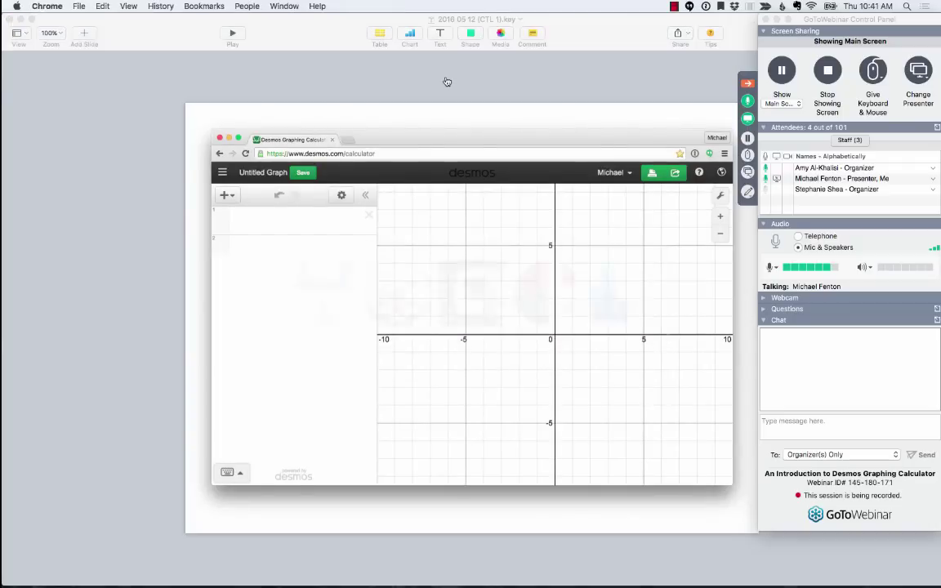
{"action": "key", "text": "super+n"}
{"action": "type", "text": "des"}
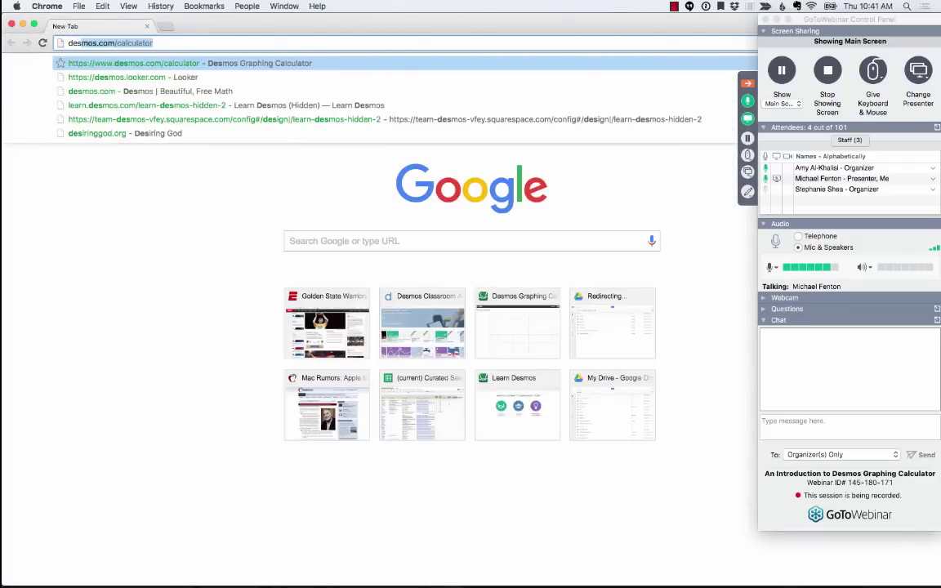
{"action": "type", "text": "mos.com"}
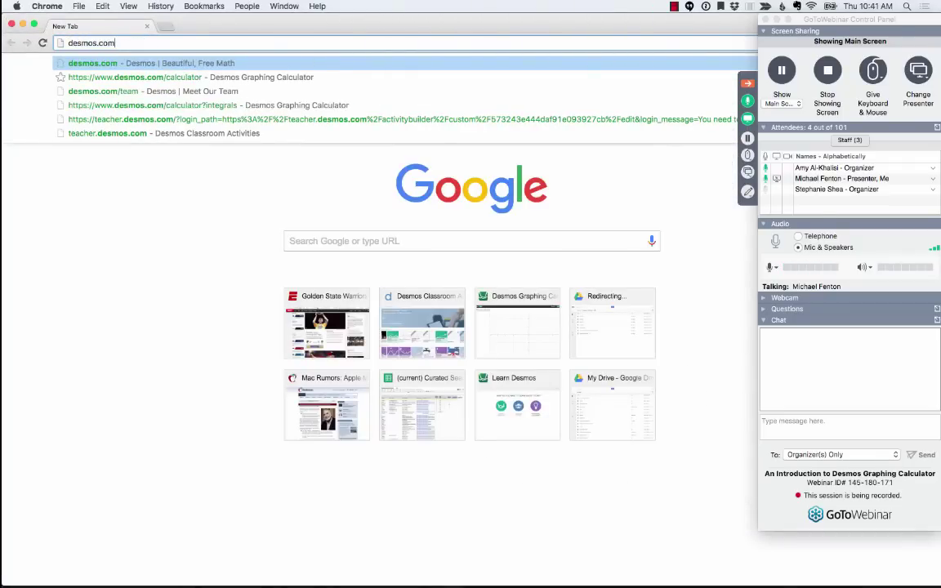
{"action": "key", "text": "Return"}
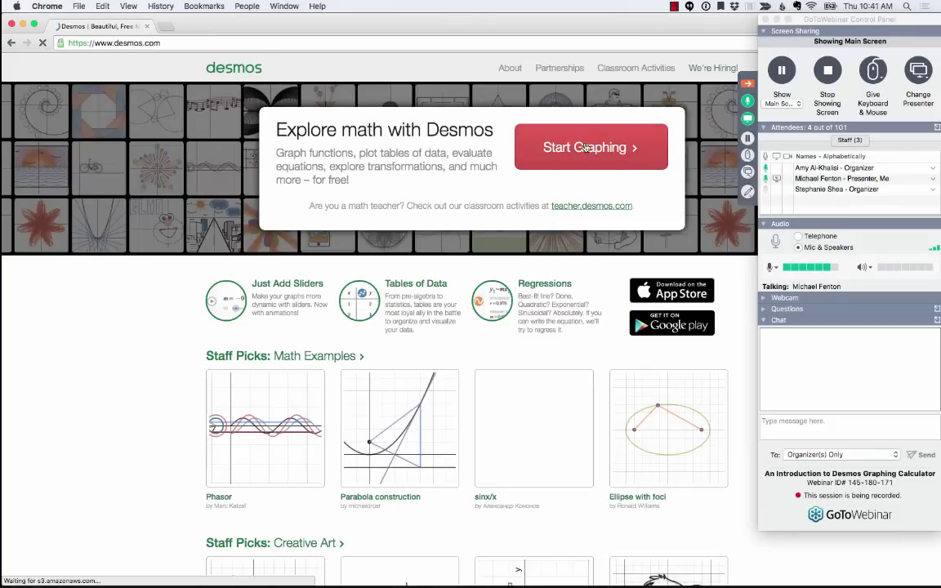
{"action": "left_click", "coordinate": [585, 147]}
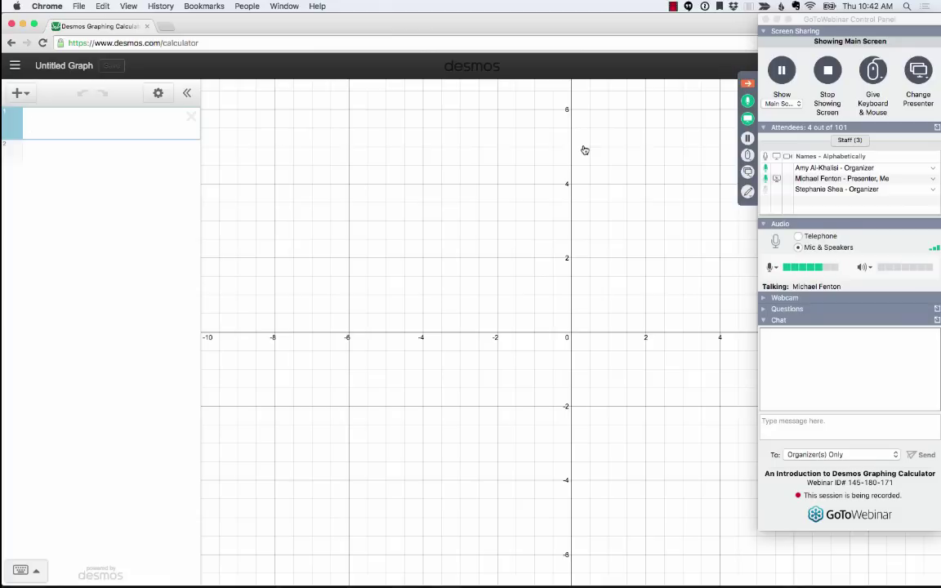
- Return to Keynote's Stage 1 slide of five stacked circles
{"action": "key", "text": "super+Tab"}
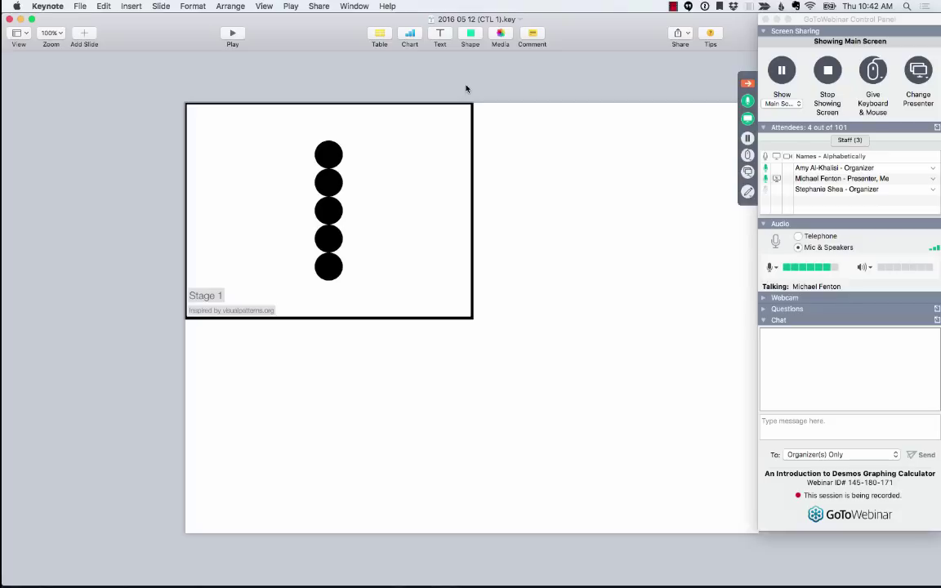
- Add a Desmos table with the first row x₁ = 1, y₁ = 5
{"action": "key", "text": "super+Tab"}
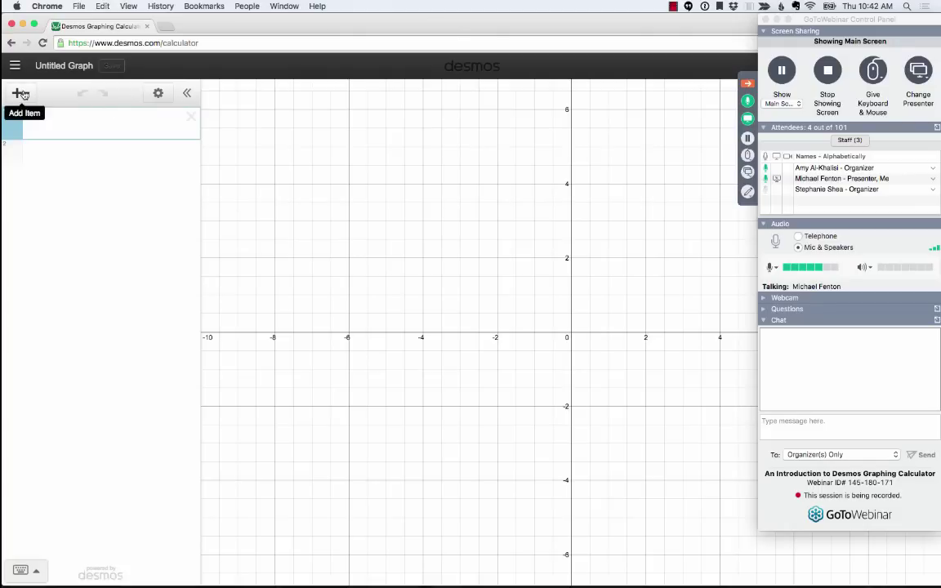
{"action": "left_click", "coordinate": [25, 95]}
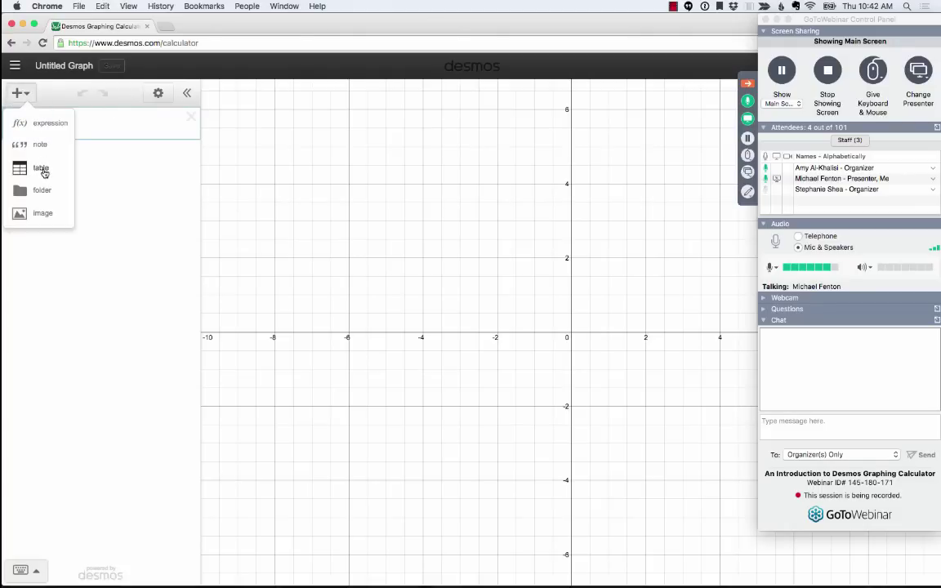
{"action": "left_click", "coordinate": [43, 170]}
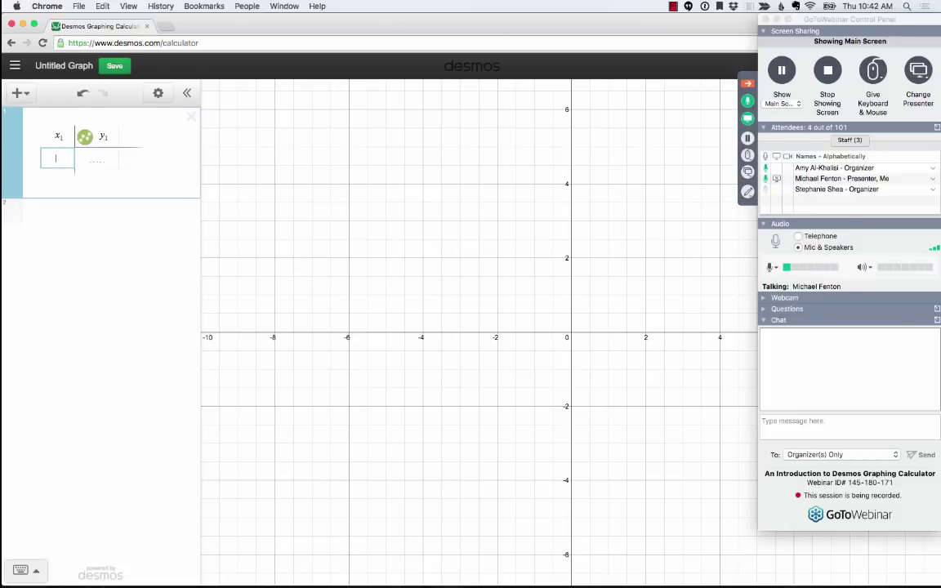
{"action": "type", "text": "1"}
{"action": "key", "text": "Tab"}
{"action": "type", "text": "5"}
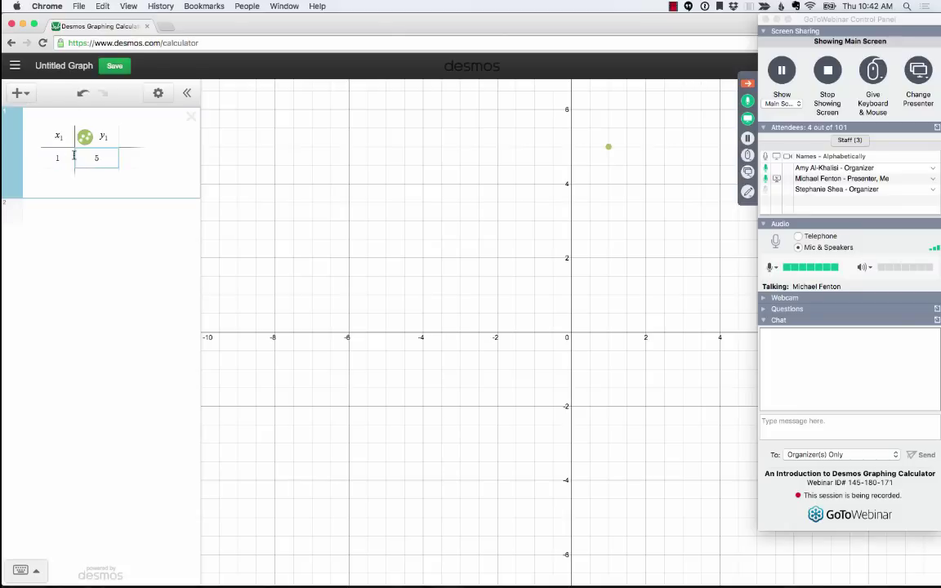
- Collapse the webinar panel and turn on Projector Mode in graph settings
{"action": "left_click", "coordinate": [747, 85]}
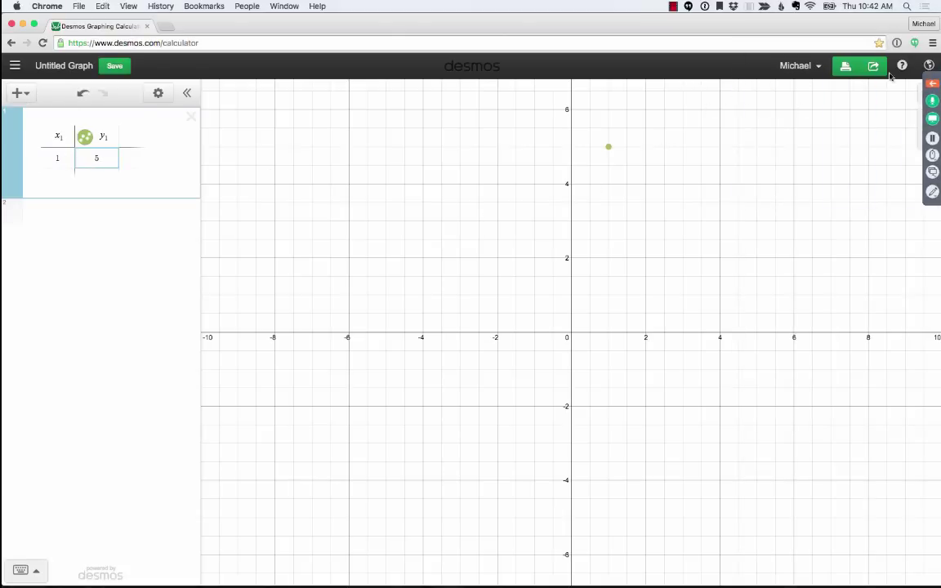
{"action": "left_click", "coordinate": [924, 97]}
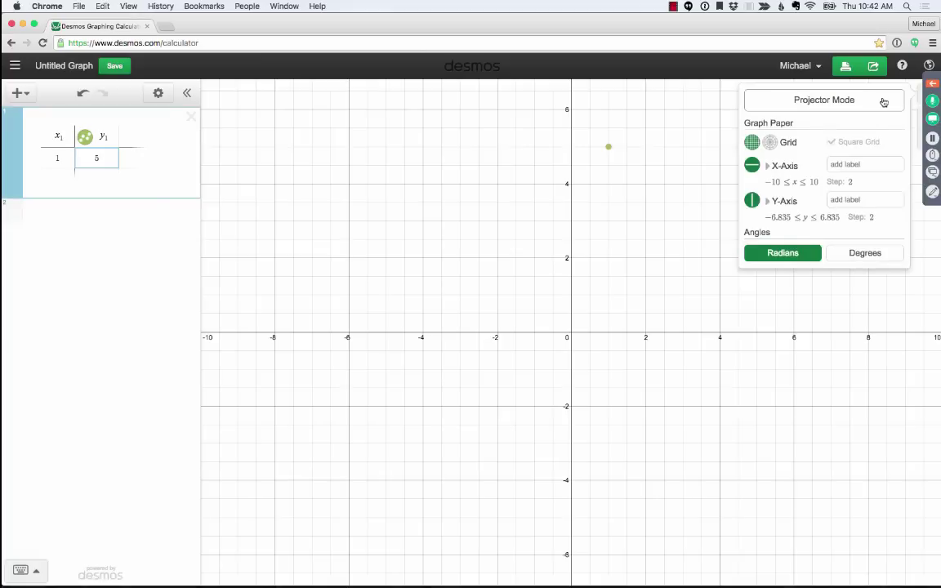
{"action": "left_click", "coordinate": [853, 100]}
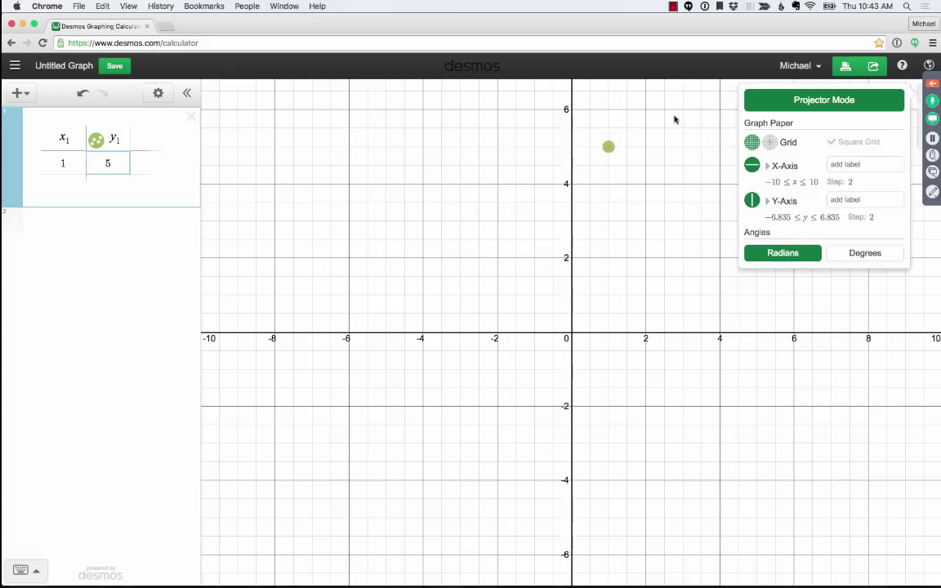
{"action": "left_click", "coordinate": [674, 120]}
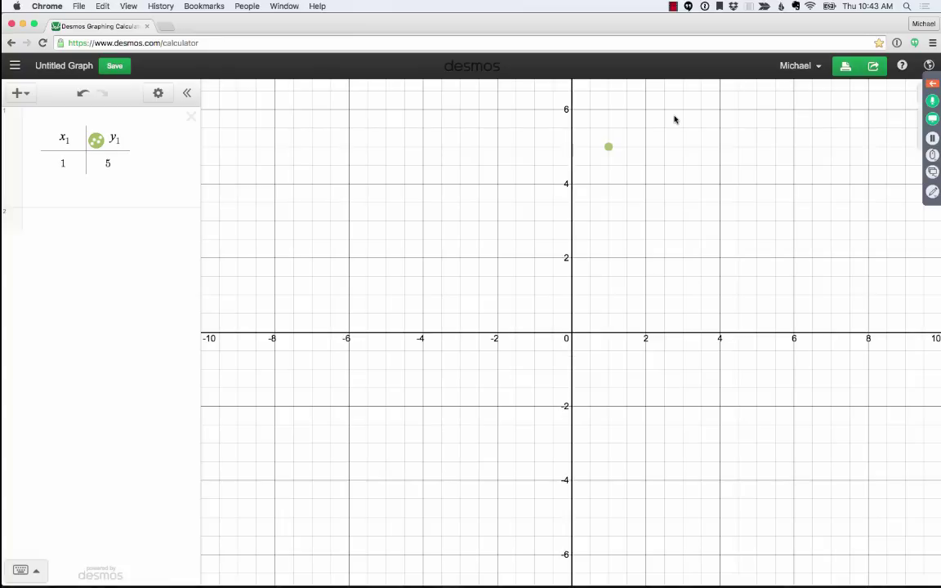
- Pan and zoom out the graph so the first quadrant fills the view
{"action": "left_click_drag", "start_coordinate": [670, 121], "coordinate": [365, 324]}
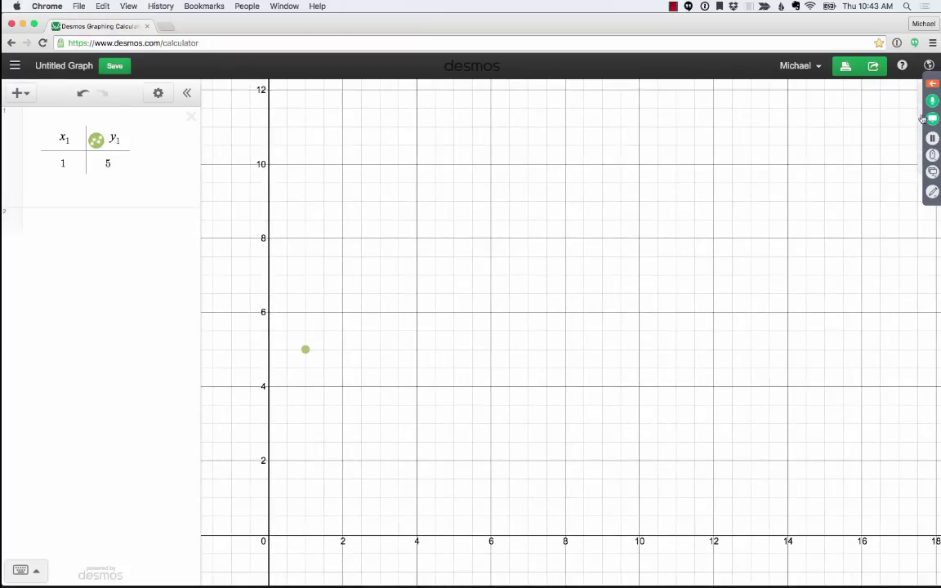
{"action": "left_click", "coordinate": [923, 125]}
{"action": "left_click_drag", "start_coordinate": [651, 240], "coordinate": [555, 318]}
- Reveal Stage 2 on the Keynote slide and add row (2, 8) to the table
{"action": "key", "text": "super+Tab"}
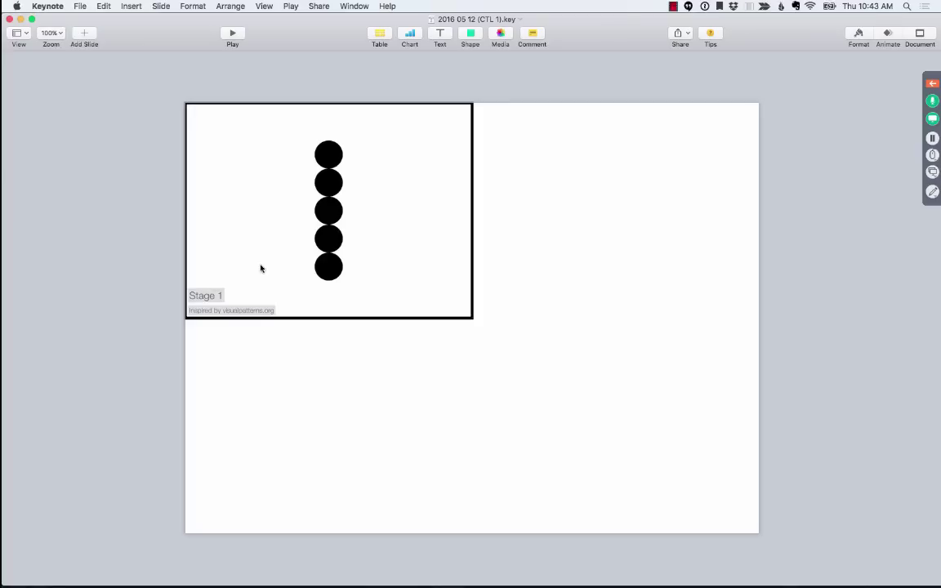
{"action": "key", "text": "super+shift+Down"}
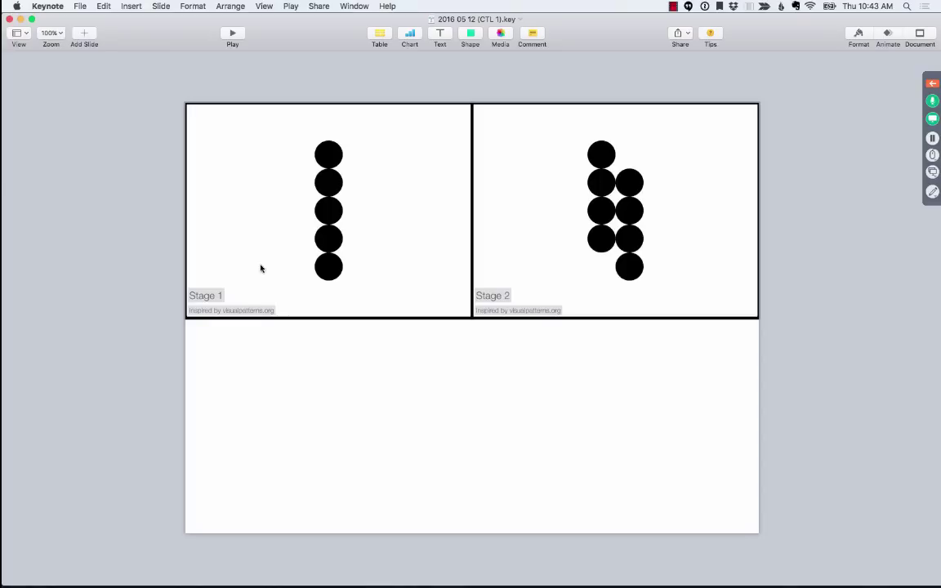
{"action": "key", "text": "super+Tab"}
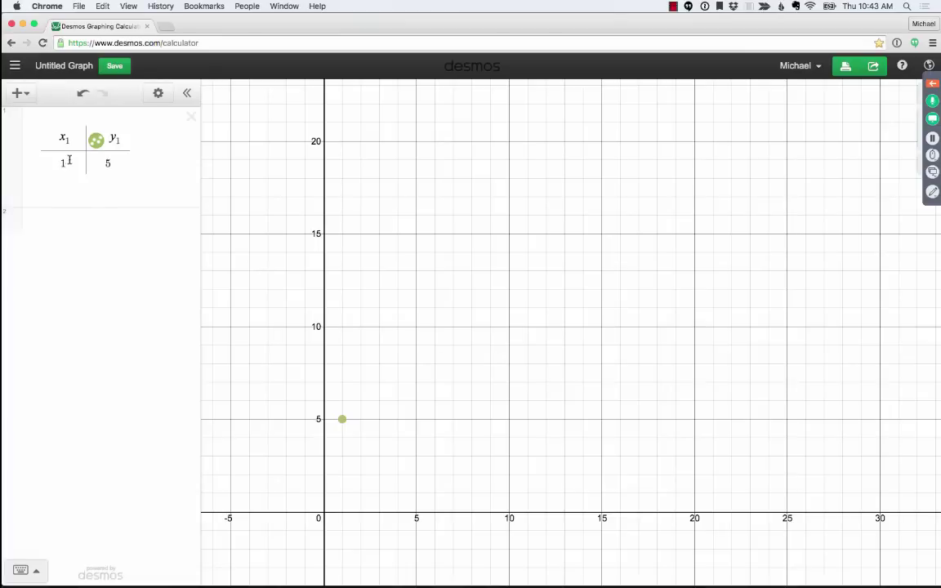
{"action": "left_click", "coordinate": [62, 163]}
{"action": "key", "text": "Return"}
{"action": "type", "text": "2"}
{"action": "key", "text": "Tab"}
{"action": "type", "text": "8"}
- Reveal Stage 3 on the slide and start a third table row with x = 3
{"action": "key", "text": "super+Tab"}
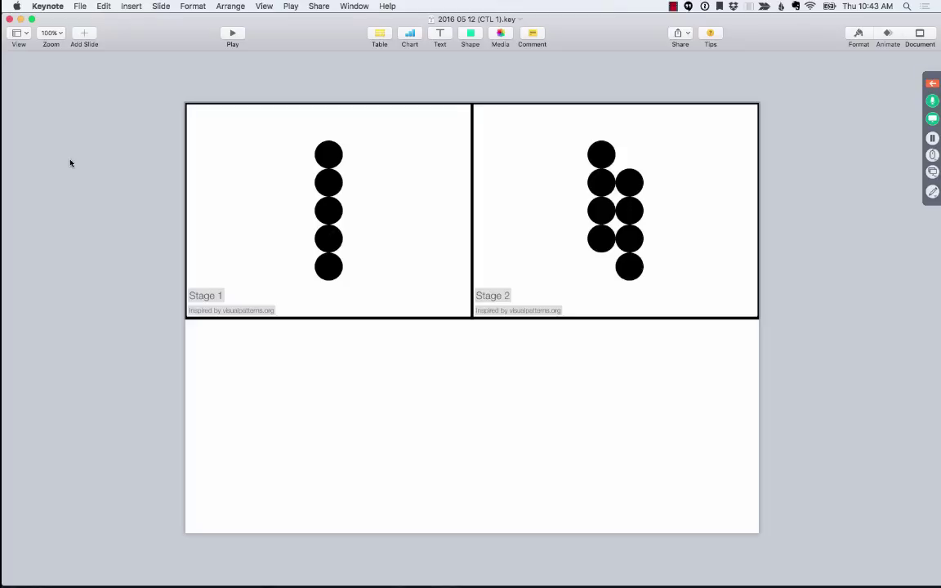
{"action": "key", "text": "Down"}
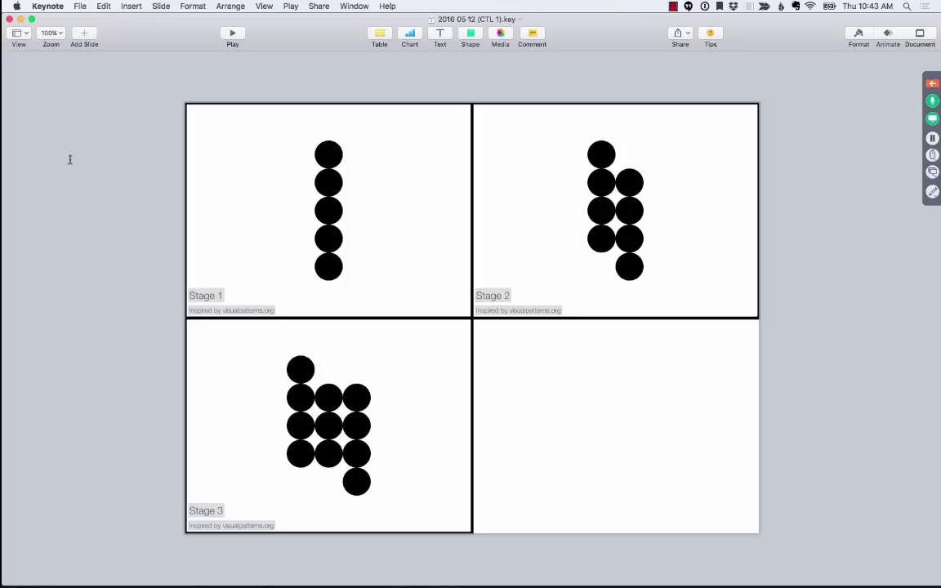
{"action": "key", "text": "super+Tab"}
{"action": "key", "text": "Return"}
{"action": "type", "text": "3"}
{"action": "key", "text": "Tab"}
- Complete row (3, 11) and add a fourth row (4, 14)
{"action": "type", "text": "11"}
{"action": "key", "text": "Return"}
{"action": "type", "text": "4"}
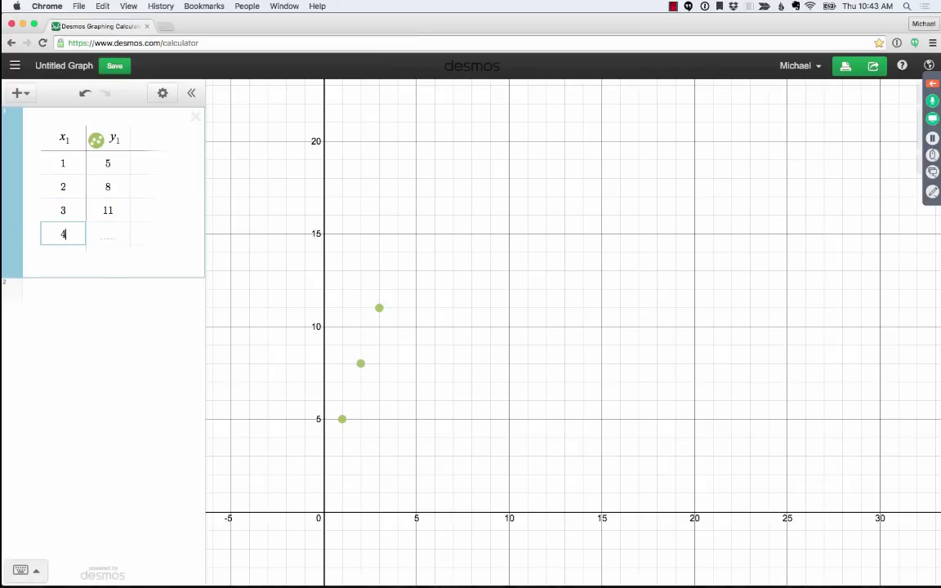
{"action": "key", "text": "Tab"}
{"action": "key", "text": "Up"}
{"action": "key", "text": "Up"}
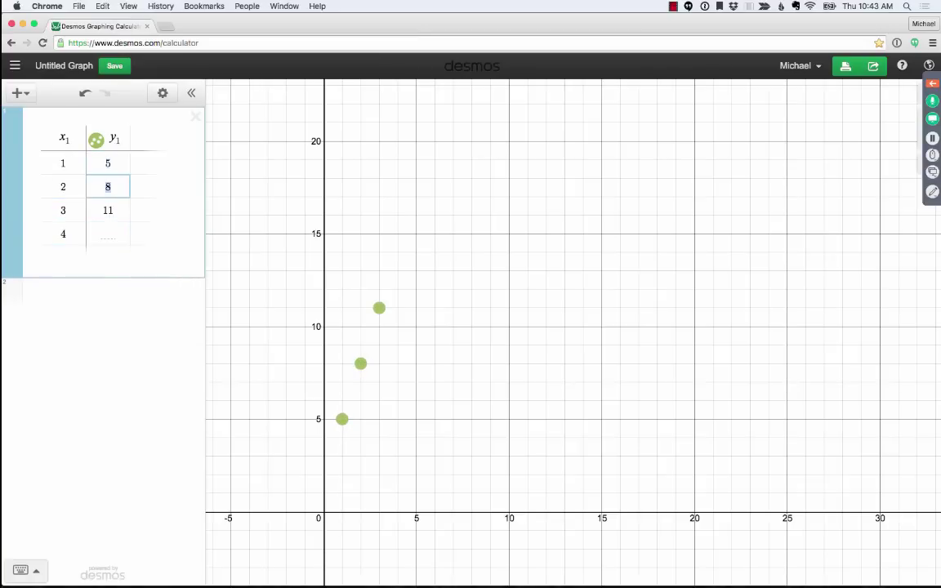
{"action": "key", "text": "Down"}
{"action": "key", "text": "Down"}
{"action": "type", "text": "14"}
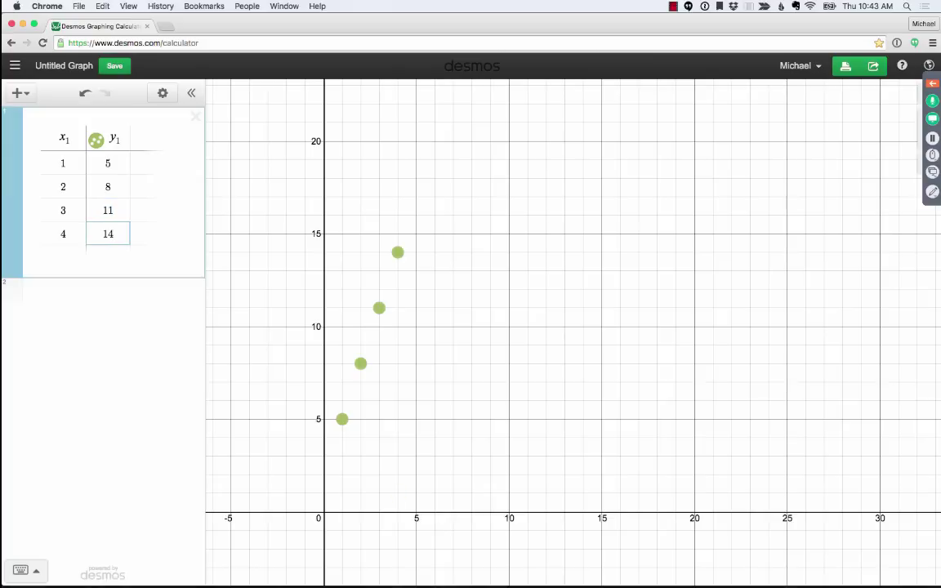
- Add a fifth row with x₁ = 10 and start a new column after y₁
{"action": "left_click", "coordinate": [67, 256]}
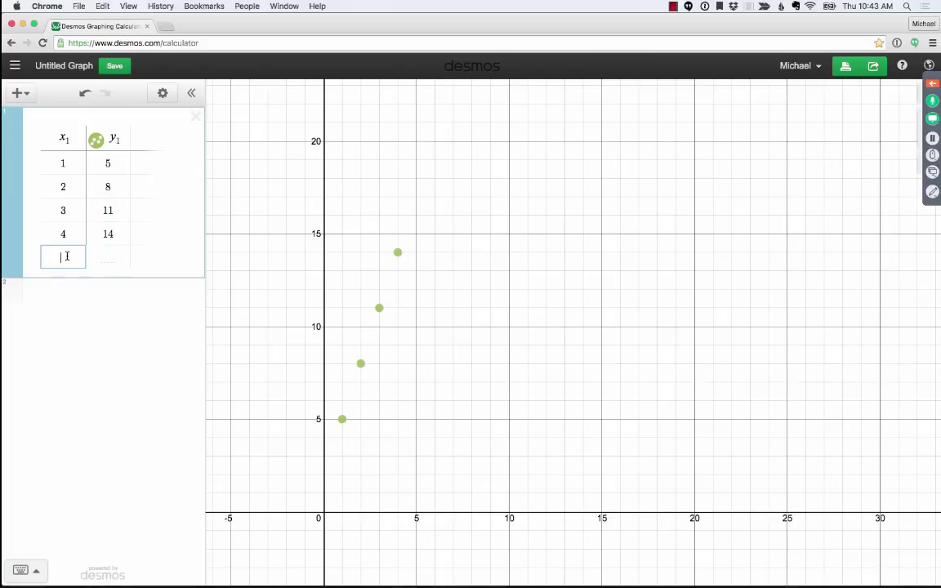
{"action": "type", "text": "10"}
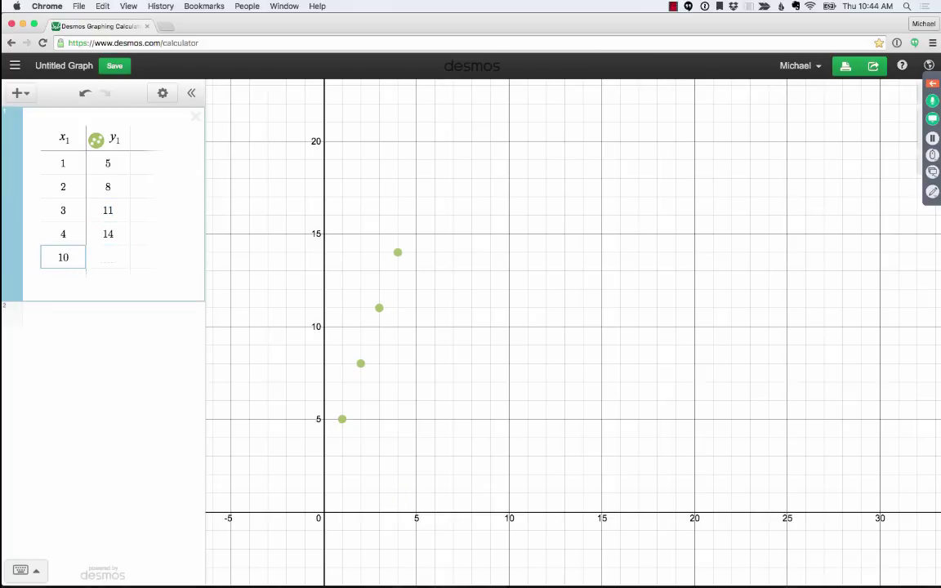
{"action": "key", "text": "Right"}
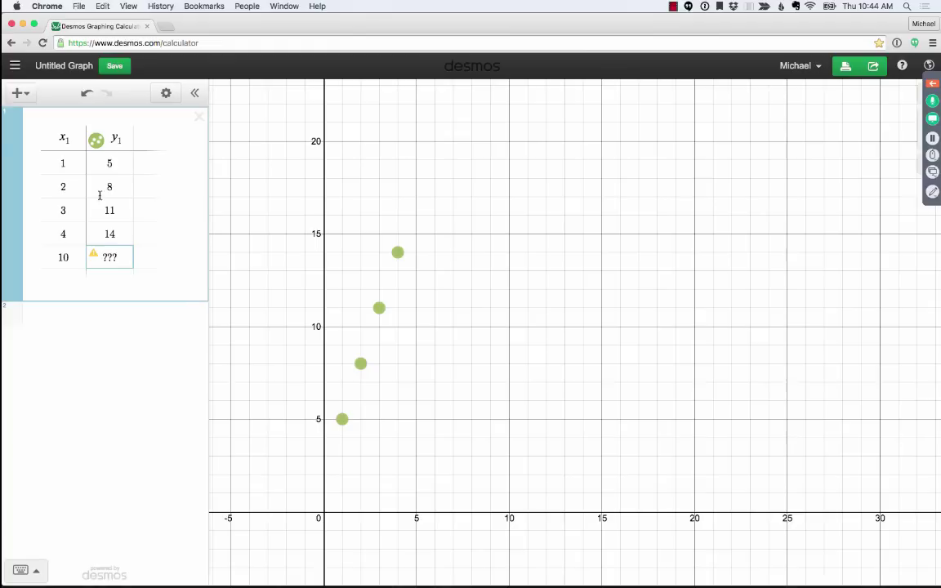
{"action": "left_click", "coordinate": [145, 138]}
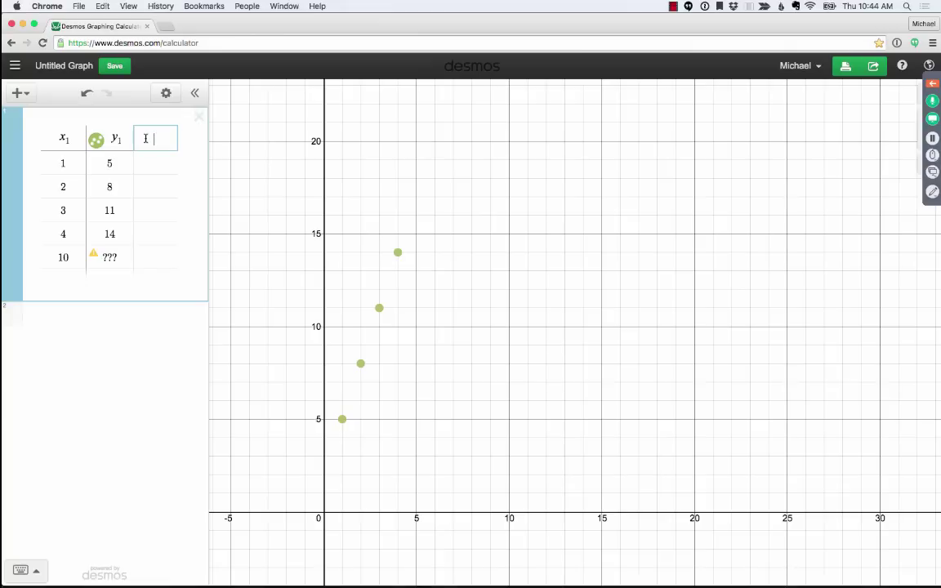
- Name the new column y2 and enter the values 3, 6, 9 and 12
{"action": "type", "text": "y2"}
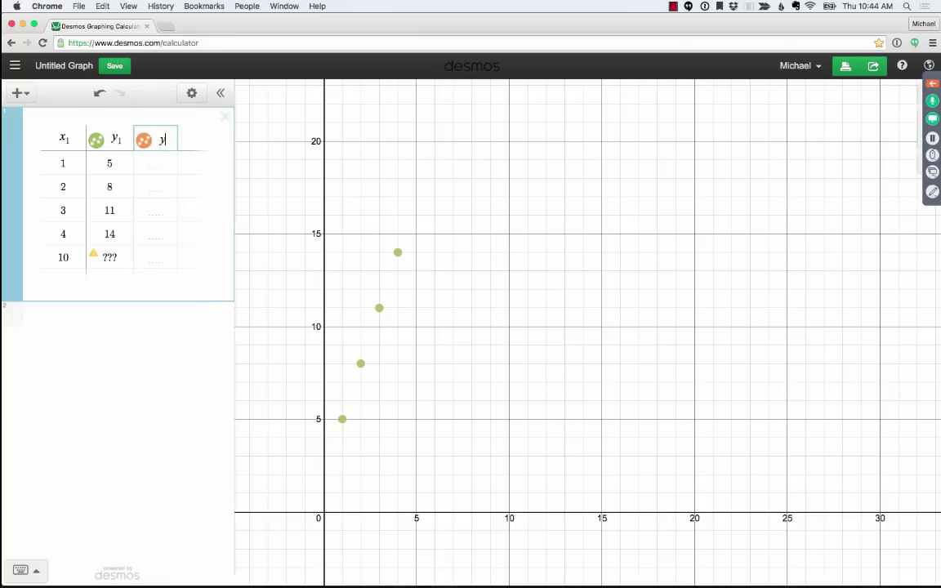
{"action": "left_click", "coordinate": [156, 164]}
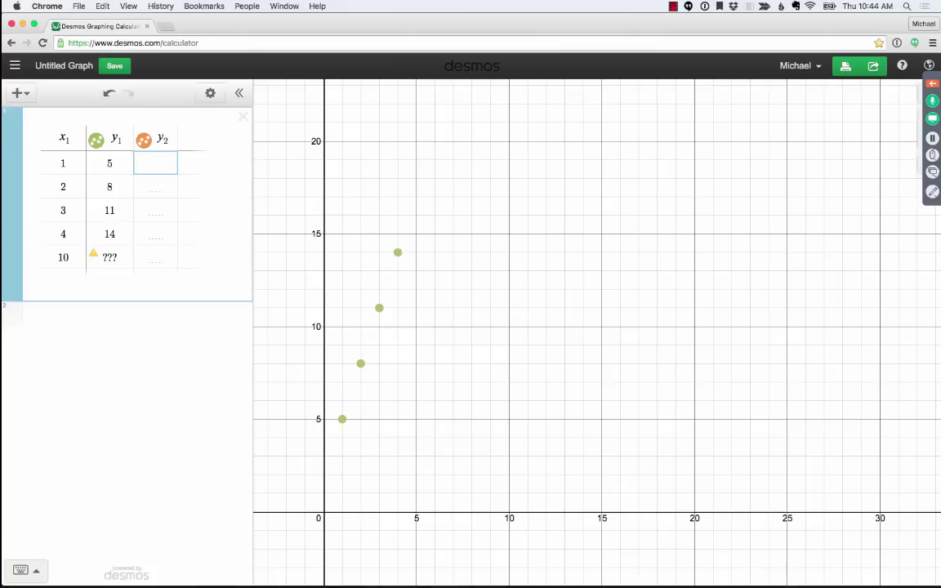
{"action": "left_click", "coordinate": [107, 163]}
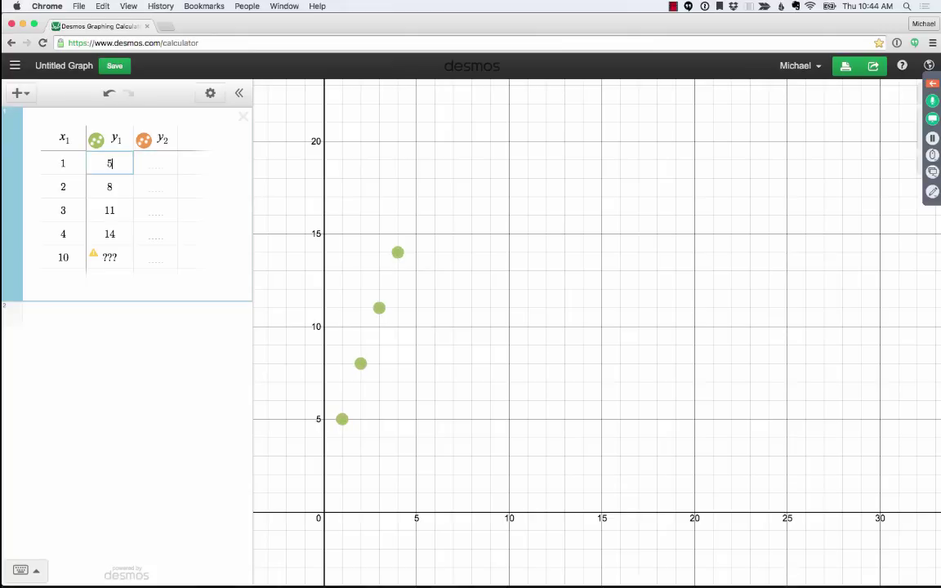
{"action": "key", "text": "Down"}
{"action": "key", "text": "Down"}
{"action": "key", "text": "Down"}
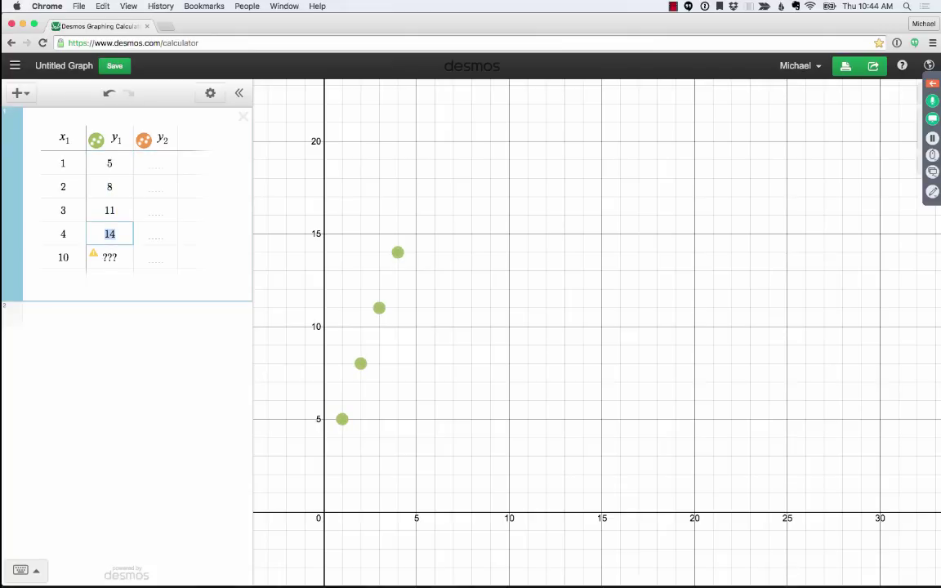
{"action": "left_click", "coordinate": [155, 163]}
{"action": "type", "text": "3"}
{"action": "key", "text": "Return"}
{"action": "type", "text": "6"}
{"action": "key", "text": "Return"}
{"action": "type", "text": "9"}
{"action": "key", "text": "Return"}
{"action": "type", "text": "12"}
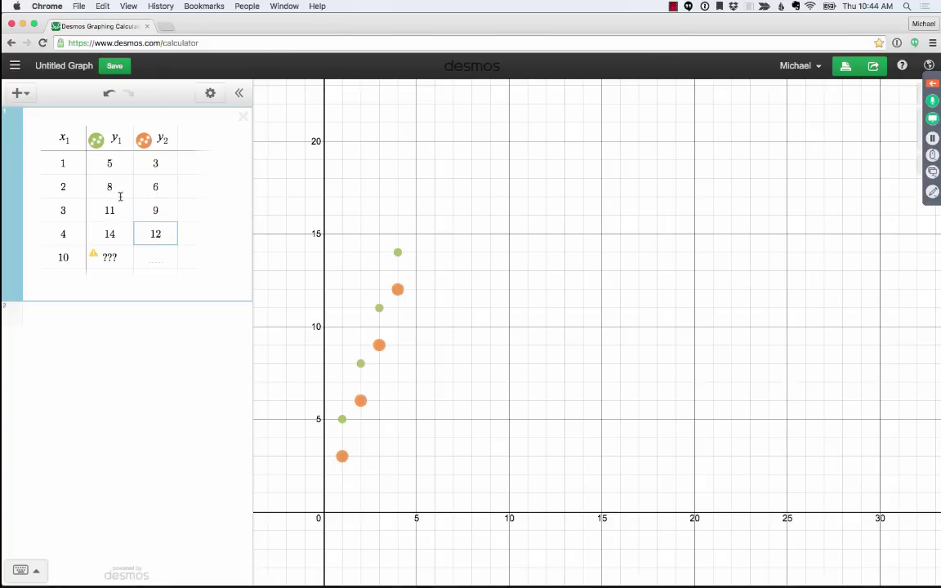
- Append +2 to the first three y₂ values, giving 3+2, 6+2 and 9+2
{"action": "left_click", "coordinate": [151, 159]}
{"action": "type", "text": "+2"}
{"action": "key", "text": "Return"}
{"action": "type", "text": "+2"}
{"action": "key", "text": "Return"}
{"action": "type", "text": "+2"}
{"action": "key", "text": "Return"}
- Finish the last y₂ value as 12+2 and add a y3 column header
{"action": "type", "text": "+2"}
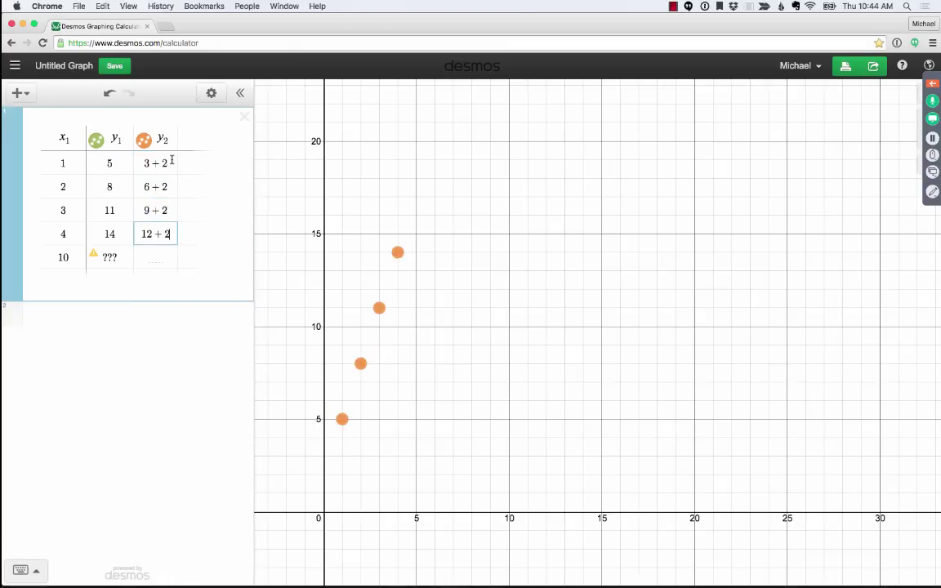
{"action": "left_click", "coordinate": [171, 160]}
{"action": "left_click", "coordinate": [195, 138]}
{"action": "type", "text": "y3"}
{"action": "key", "text": "Return"}
- Fill y₃ with 3*1+2 through 3*4+2, plus 3*10+2 for the x = 10 row
{"action": "type", "text": "3*1+2"}
{"action": "key", "text": "Return"}
{"action": "type", "text": "3*2+2"}
{"action": "key", "text": "Return"}
{"action": "type", "text": "3"}
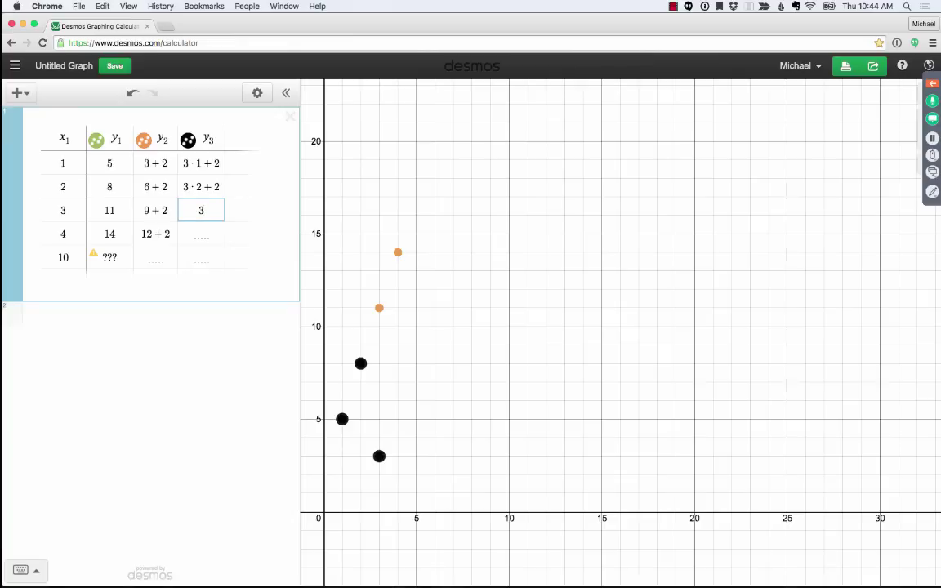
{"action": "type", "text": "*3+2"}
{"action": "key", "text": "Return"}
{"action": "type", "text": "3*4+2"}
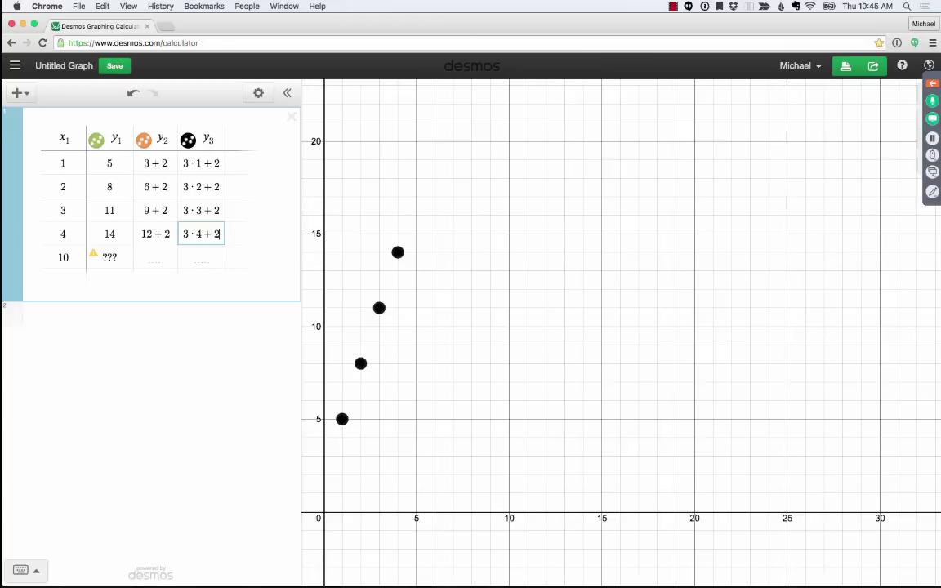
{"action": "left_click", "coordinate": [201, 257]}
{"action": "type", "text": "3"}
{"action": "type", "text": "*10"}
{"action": "type", "text": "+2"}
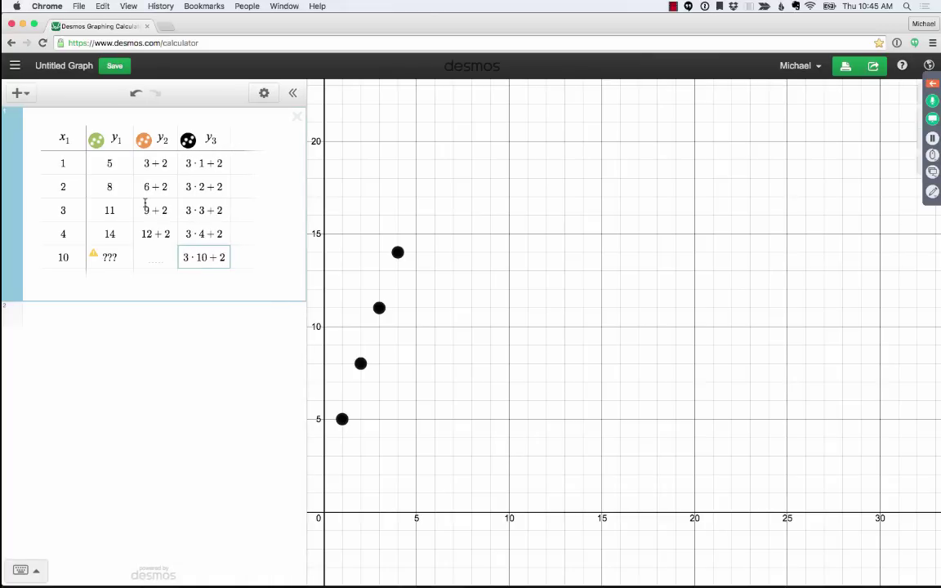
{"action": "left_click", "coordinate": [154, 257]}
- Enter 30+2 for y₂ and 32 for y₁ in the x = 10 row, then zoom out
{"action": "type", "text": "30+2"}
{"action": "left_click", "coordinate": [107, 257]}
{"action": "type", "text": "30"}
{"action": "key", "text": "BackSpace"}
{"action": "type", "text": "2"}
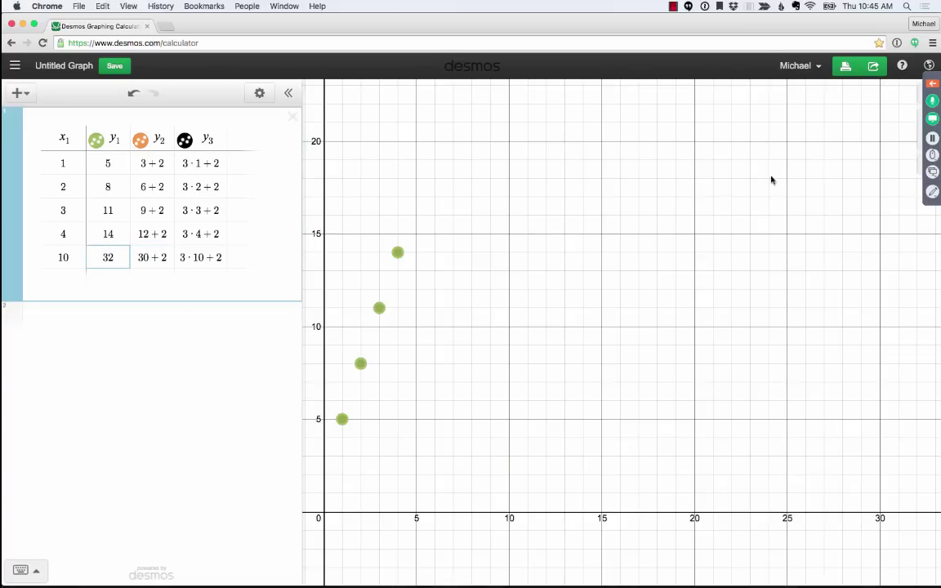
{"action": "left_click", "coordinate": [922, 140]}
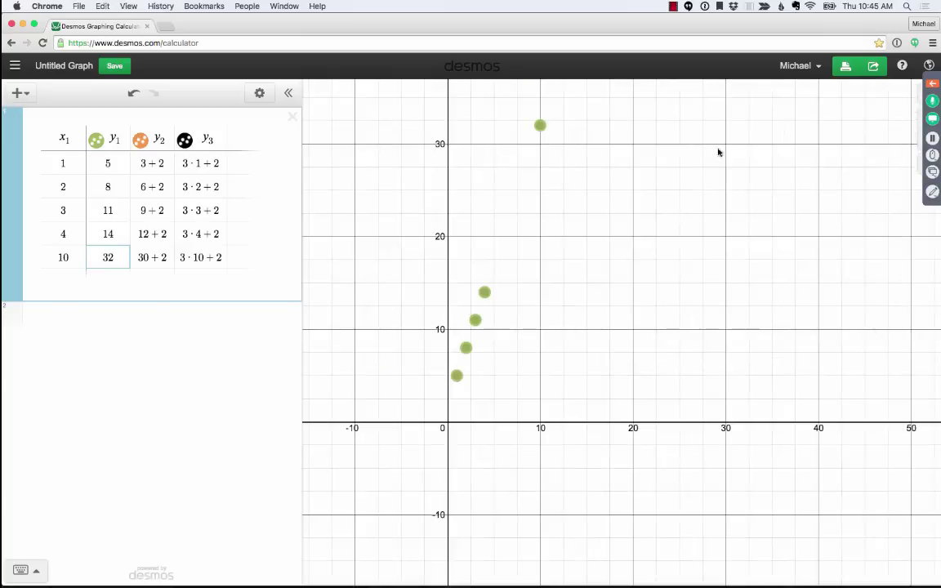
- Graph the line y = 3x + 2 through all the table points
{"action": "left_click", "coordinate": [91, 314]}
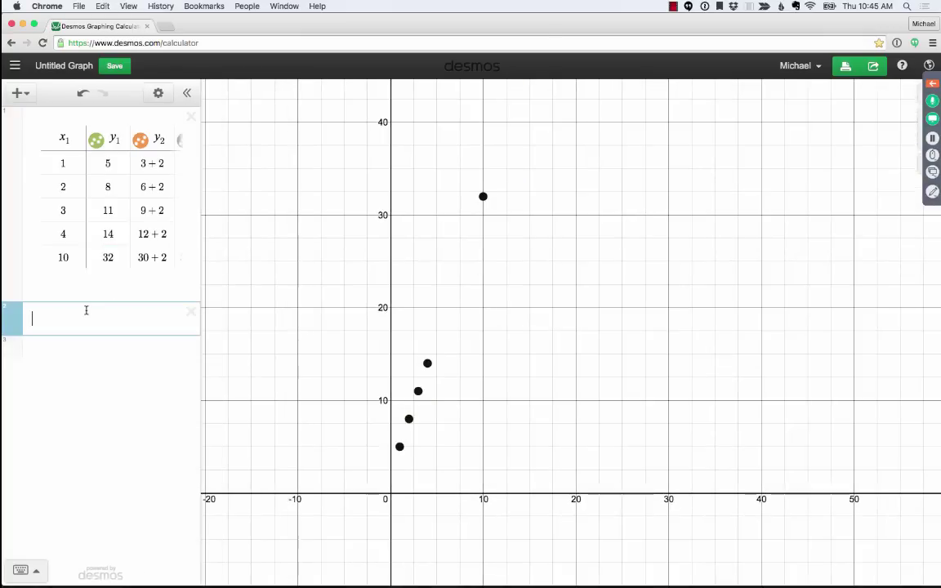
{"action": "type", "text": "y = 3x + 2"}
{"action": "left_click", "coordinate": [553, 303]}
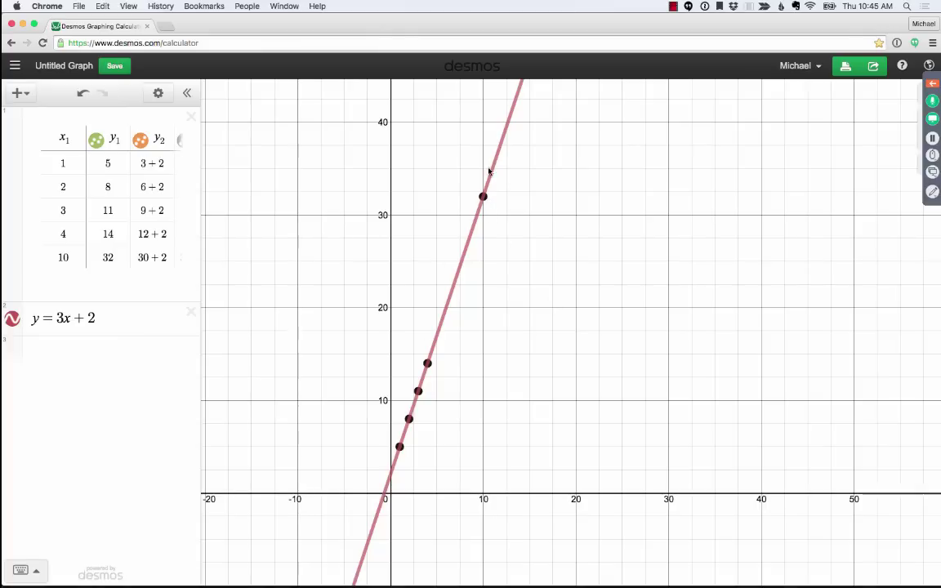
- Advance the Keynote presentation to the soda-can photo with the 3.29 price tag
{"action": "key", "text": "super+Tab"}
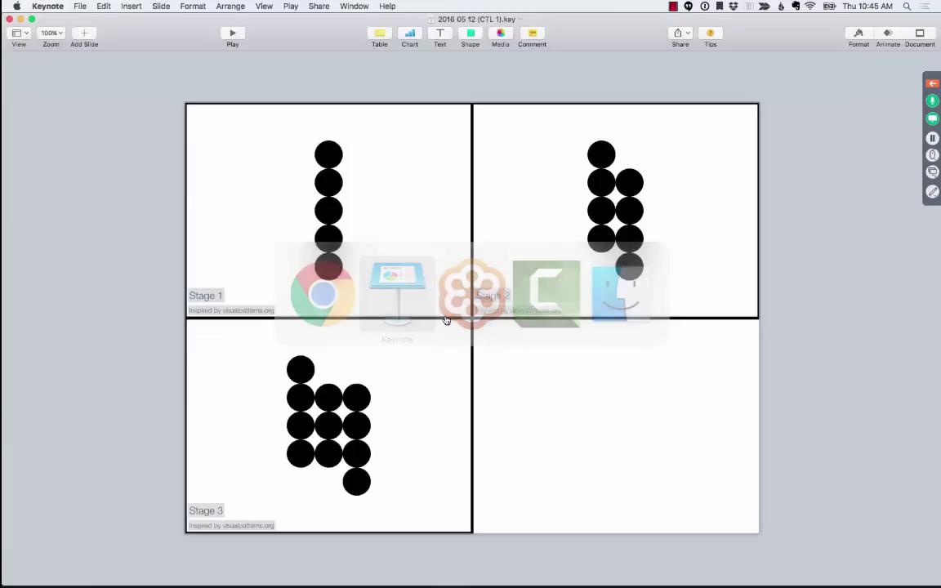
{"action": "key", "text": "Down"}
{"action": "key", "text": "Down"}
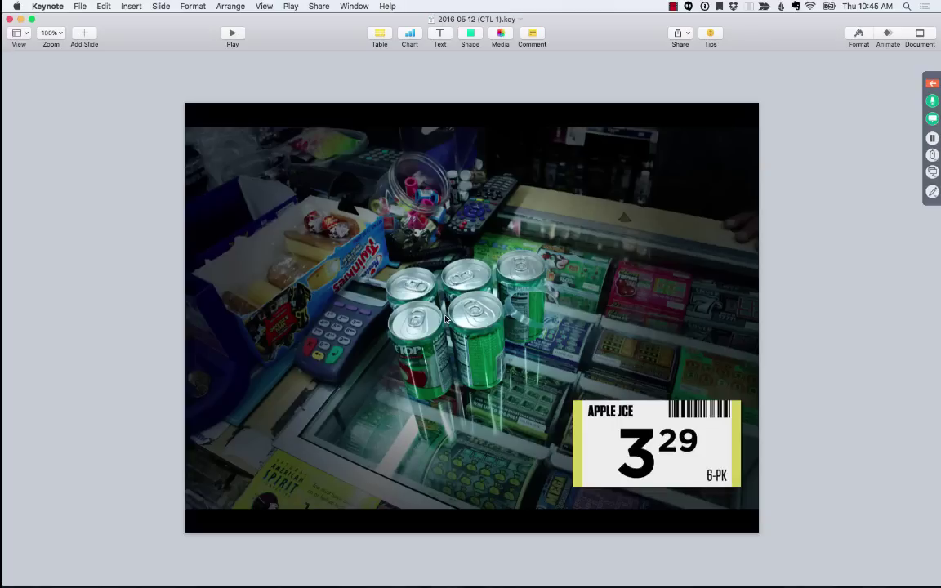
{"action": "key", "text": "super+Tab"}
- Open a blank Desmos graphing calculator in a new Chrome tab
{"action": "key", "text": "super+t"}
{"action": "type", "text": "desmos"}
{"action": "key", "text": "Return"}
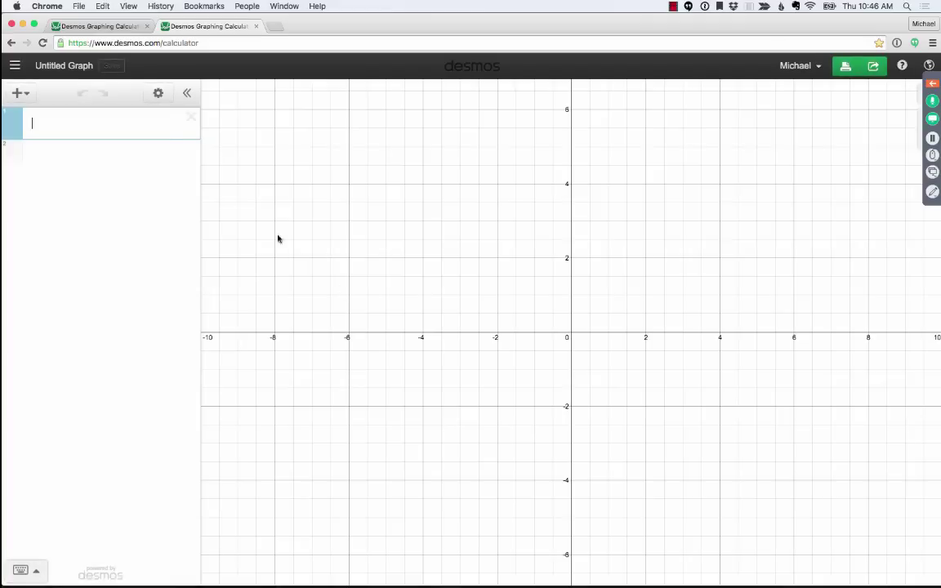
- Add a table in Desmos holding the point x = 6, y = 3.29
{"action": "key", "text": "super+Tab"}
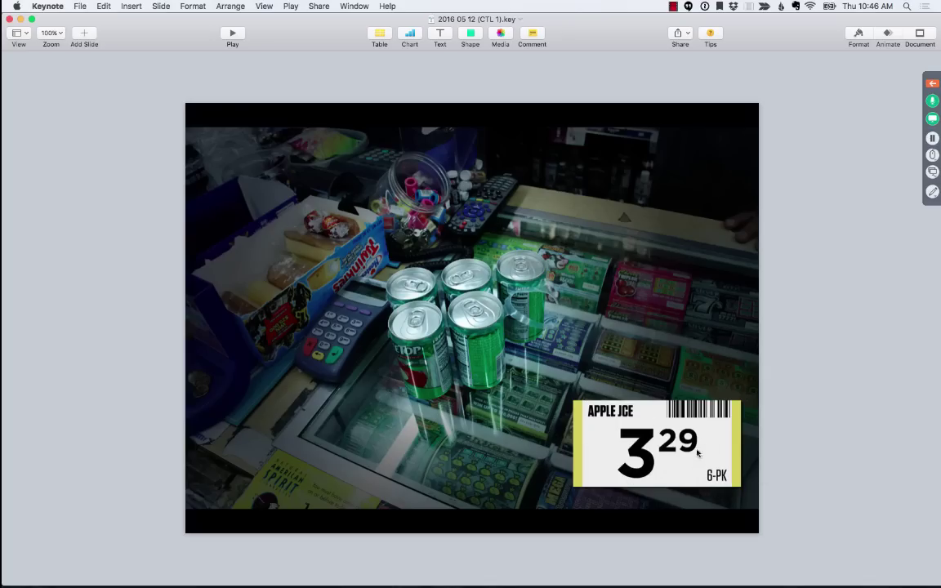
{"action": "key", "text": "super+Tab"}
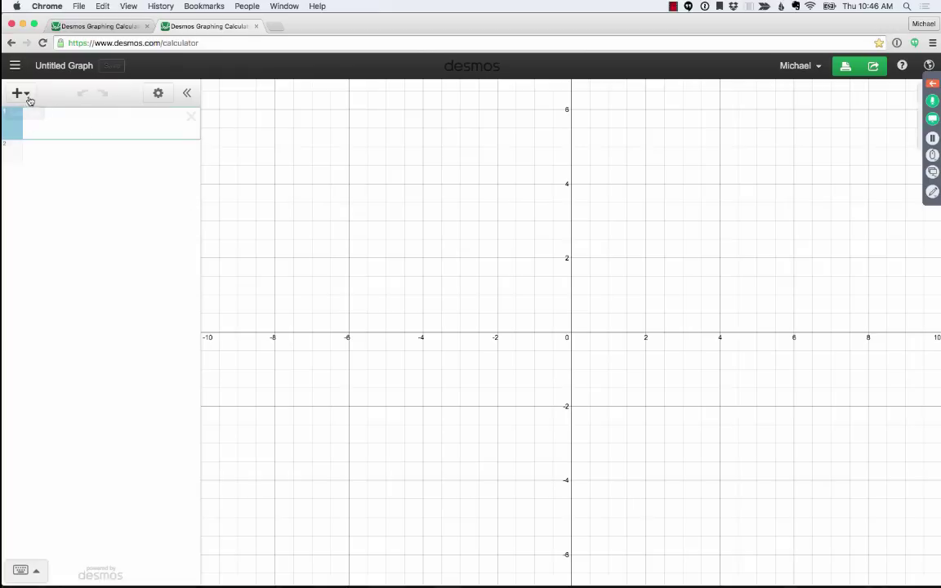
{"action": "left_click", "coordinate": [21, 94]}
{"action": "left_click", "coordinate": [41, 166]}
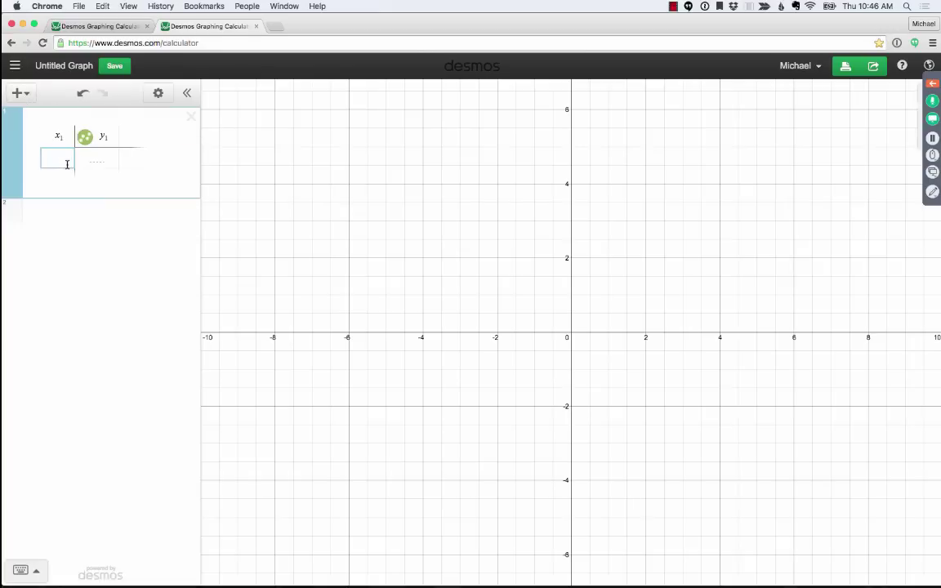
{"action": "type", "text": "6"}
{"action": "key", "text": "Tab"}
{"action": "type", "text": "3.29"}
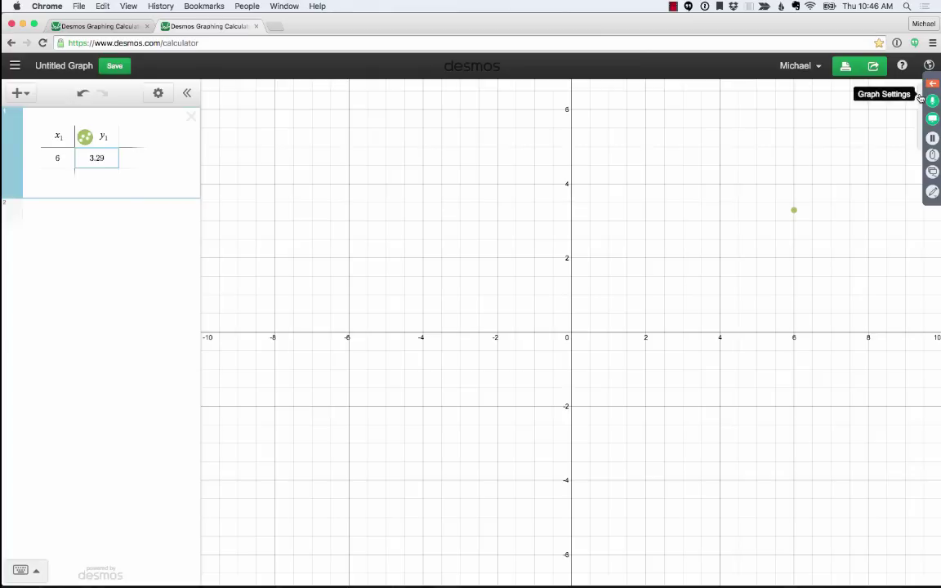
- Turn on Projector Mode, then zoom out and pan so the point (6, 3.29) is visible
{"action": "left_click", "coordinate": [929, 66]}
{"action": "left_click", "coordinate": [851, 99]}
{"action": "left_click", "coordinate": [629, 157]}
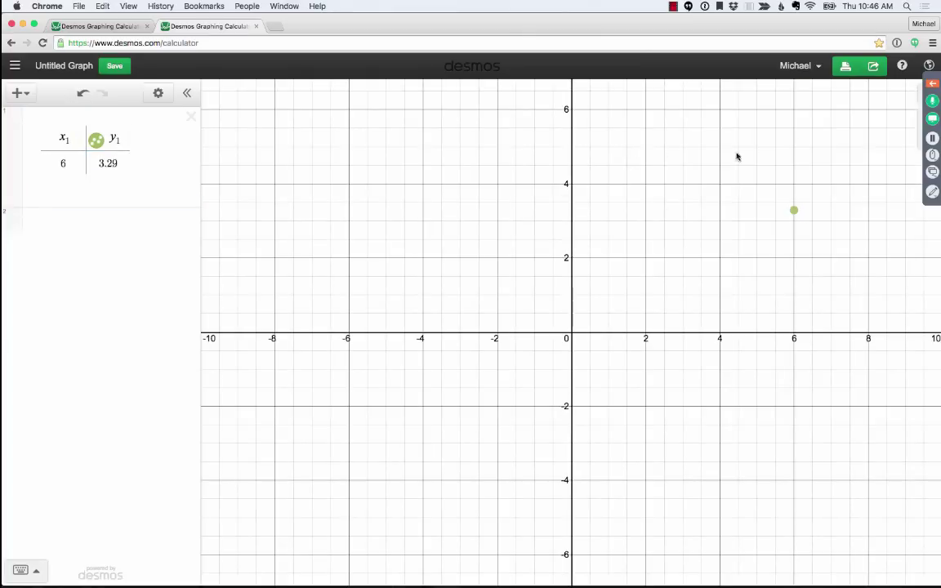
{"action": "left_click_drag", "start_coordinate": [739, 153], "coordinate": [477, 317]}
{"action": "left_click", "coordinate": [923, 140]}
{"action": "left_click_drag", "start_coordinate": [783, 128], "coordinate": [655, 225]}
{"action": "left_click", "coordinate": [74, 161]}
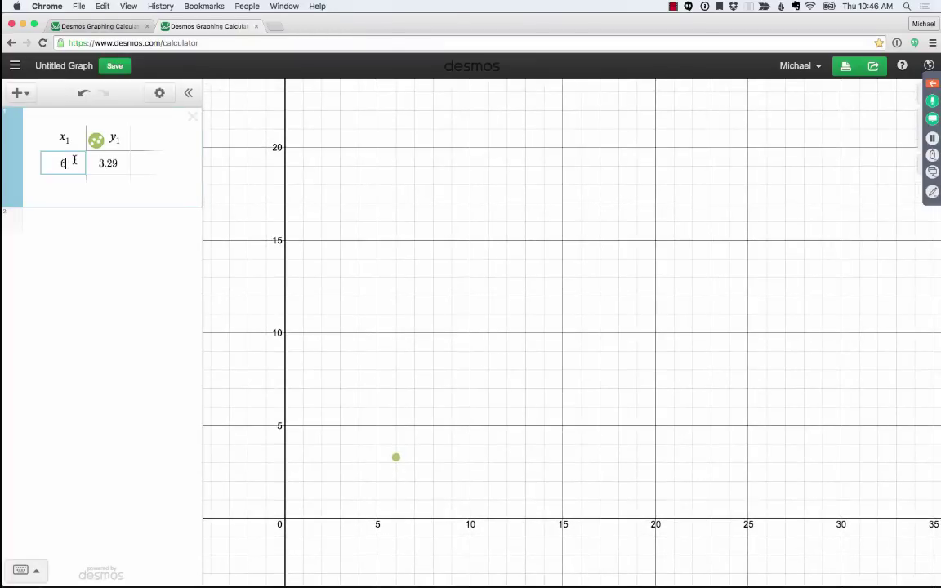
{"action": "key", "text": "Tab"}
{"action": "key", "text": "super+Tab"}
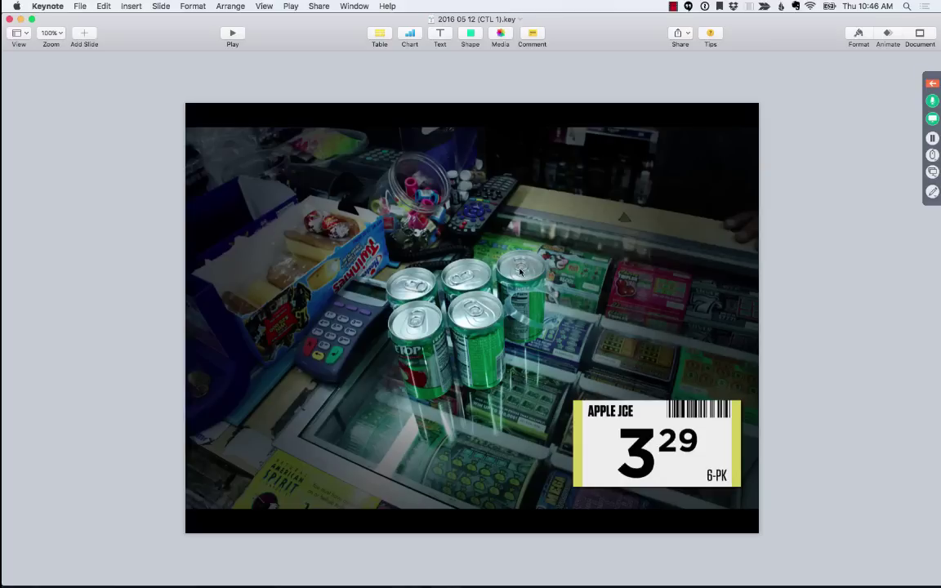
- Add table rows with x values 12 and 18
{"action": "key", "text": "super+Tab"}
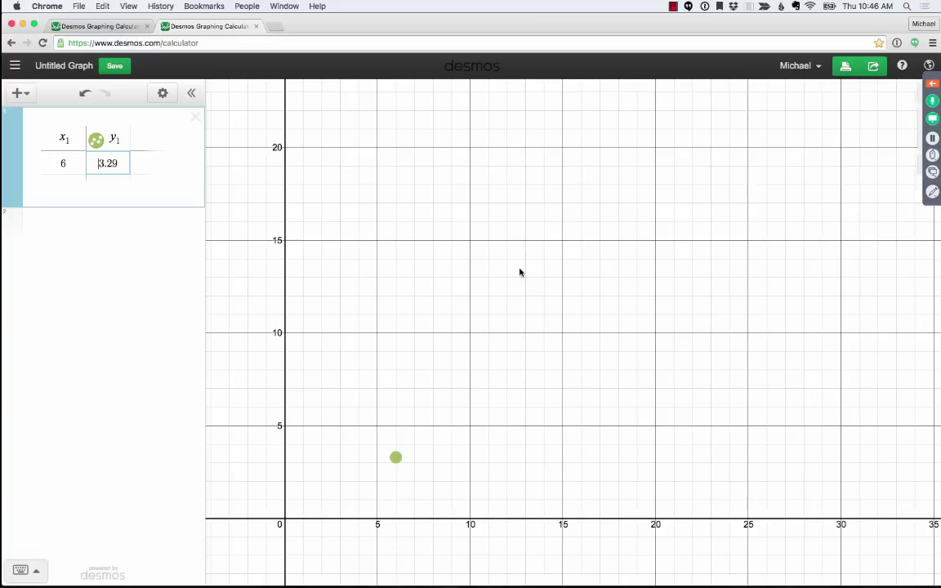
{"action": "left_click", "coordinate": [69, 163]}
{"action": "key", "text": "Return"}
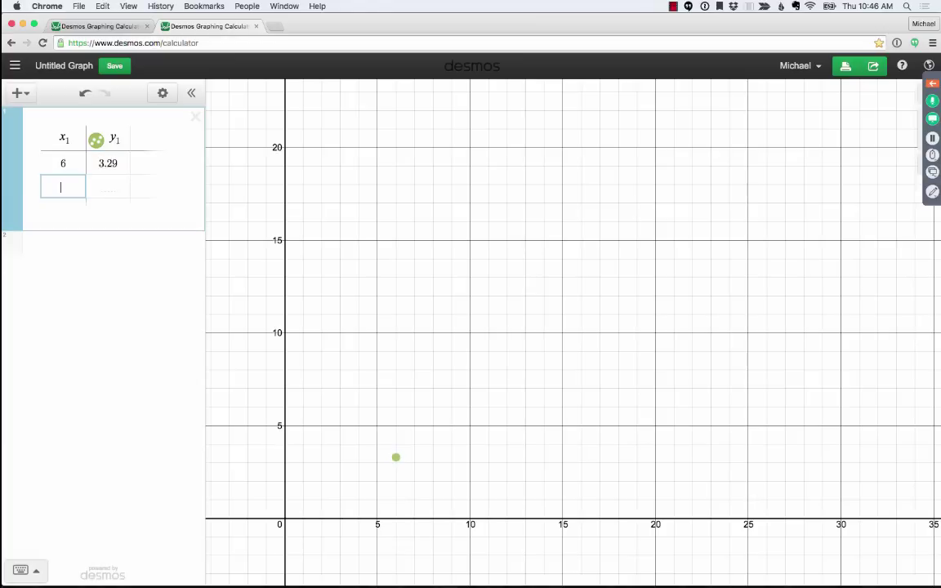
{"action": "type", "text": "12"}
{"action": "key", "text": "Return"}
{"action": "type", "text": "18"}
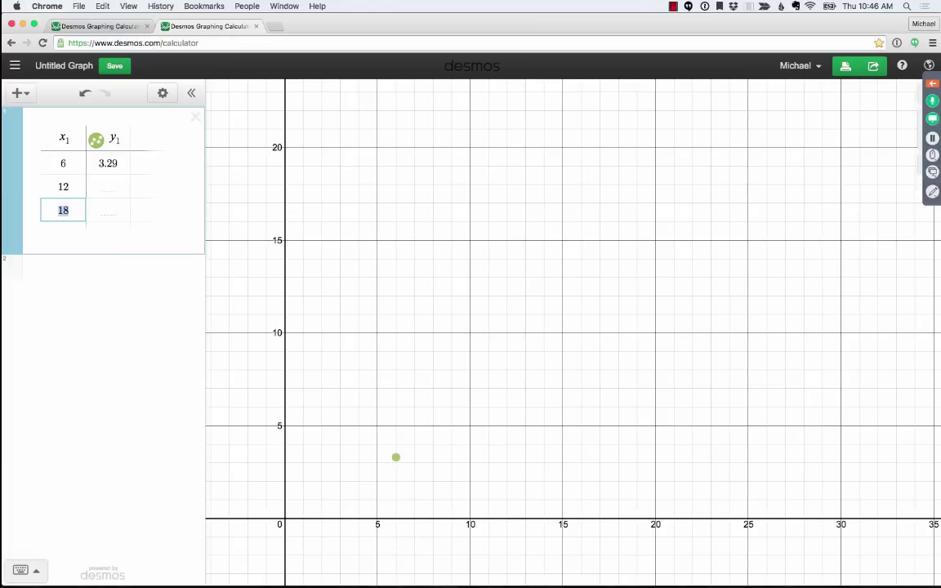
{"action": "left_click", "coordinate": [112, 185]}
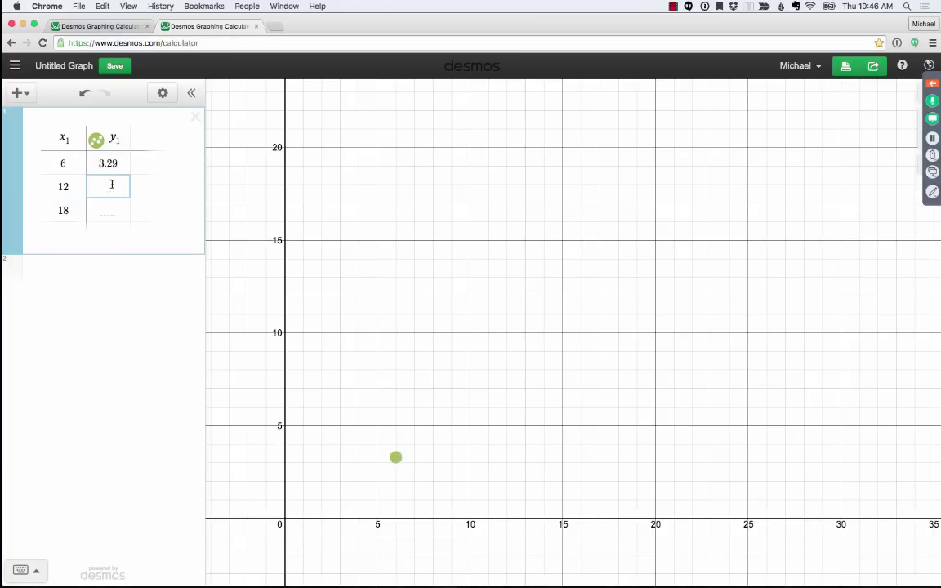
- Compute 3.29 + 3.29 in a new expression and enter 6.58 as y for x = 12
{"action": "left_click", "coordinate": [75, 268]}
{"action": "type", "text": "3.2"}
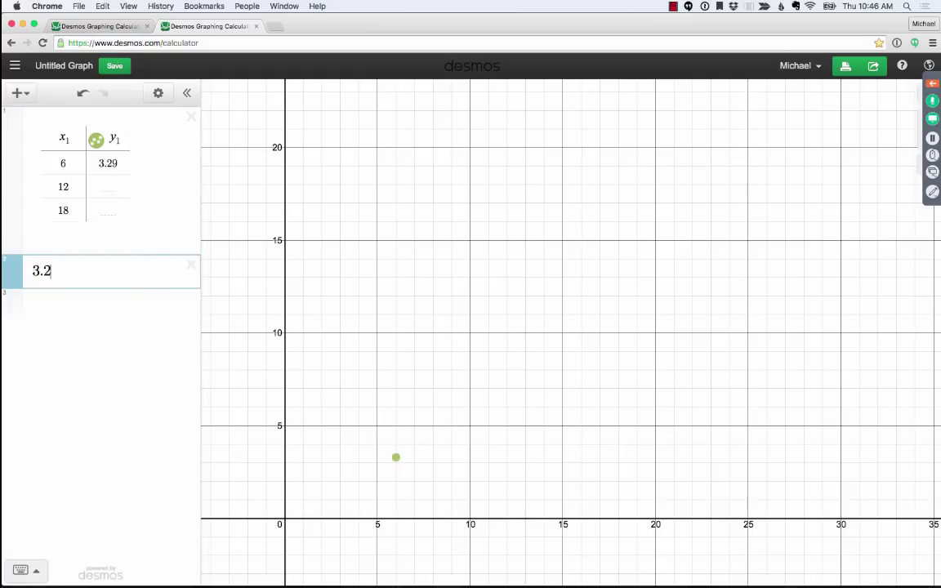
{"action": "type", "text": "("}
{"action": "key", "text": "BackSpace"}
{"action": "type", "text": "9 + 3.29"}
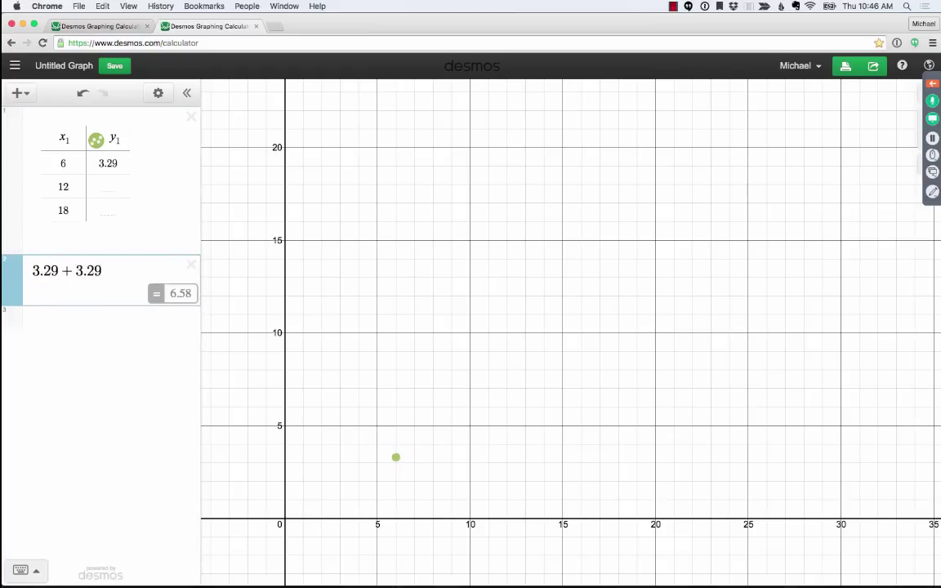
{"action": "left_click", "coordinate": [109, 186]}
{"action": "type", "text": "6.58"}
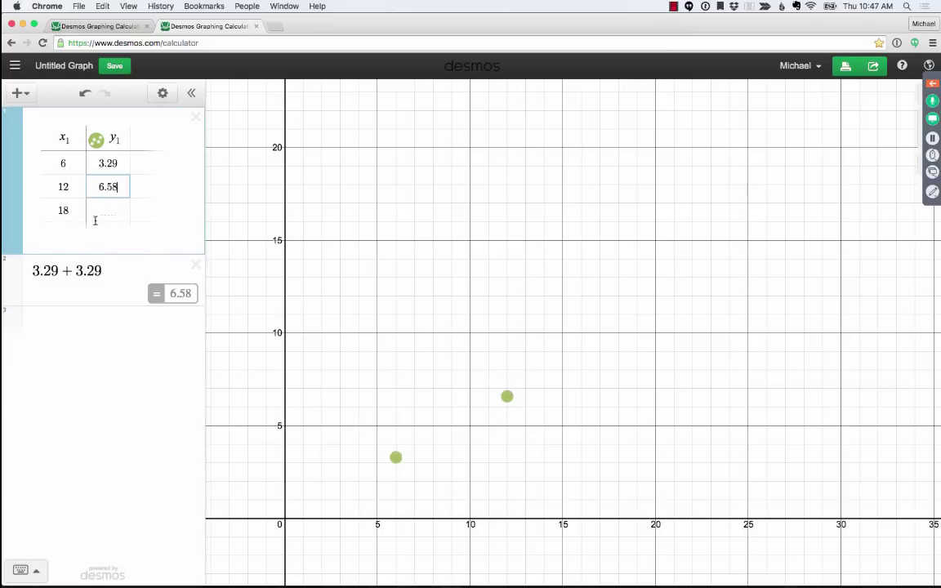
- Compute 3·3.29 in a new expression and enter 9.87 as y for x = 18
{"action": "left_click", "coordinate": [54, 325]}
{"action": "type", "text": "3*"}
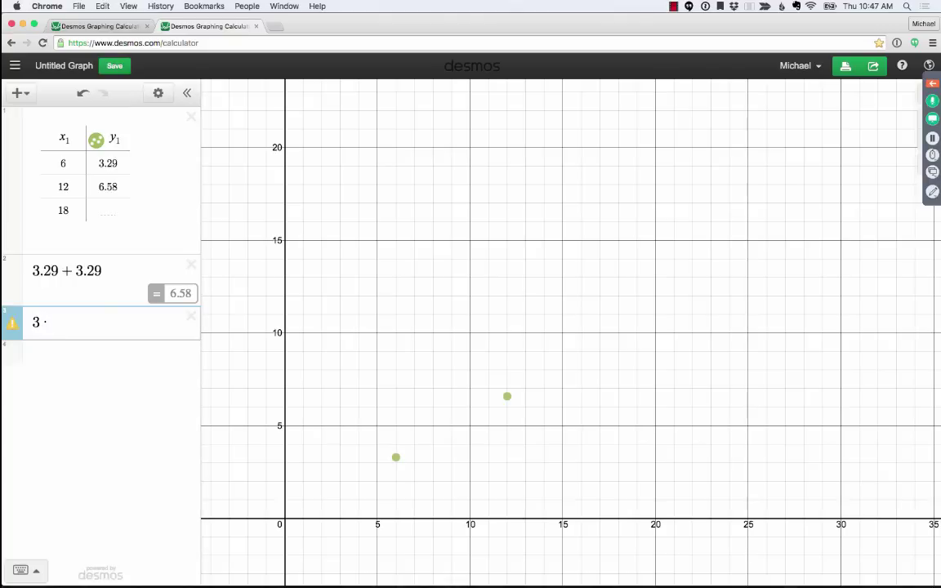
{"action": "type", "text": "3.29"}
{"action": "left_click", "coordinate": [100, 207]}
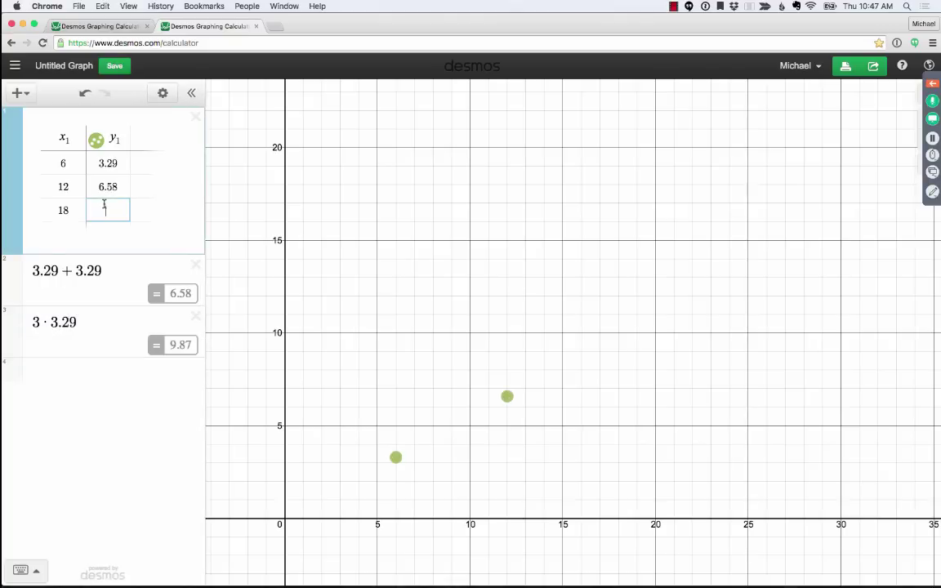
{"action": "type", "text": "9.87"}
- Enter y = kx, trying trial slopes 2, 3, 1 and 0.5 before restoring k
{"action": "left_click", "coordinate": [73, 378]}
{"action": "type", "text": "y = kx"}
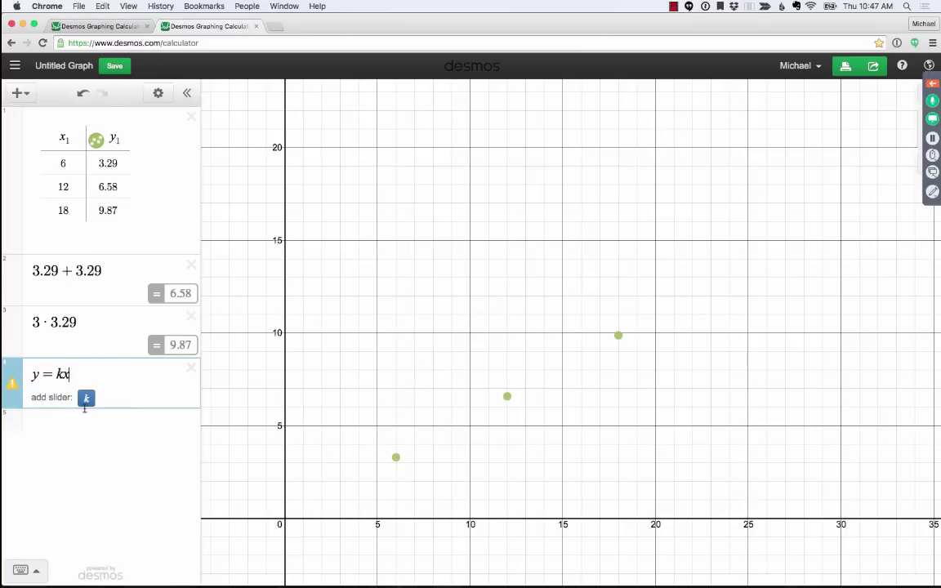
{"action": "double_click", "coordinate": [62, 374]}
{"action": "type", "text": "2"}
{"action": "key", "text": "BackSpace"}
{"action": "type", "text": "3"}
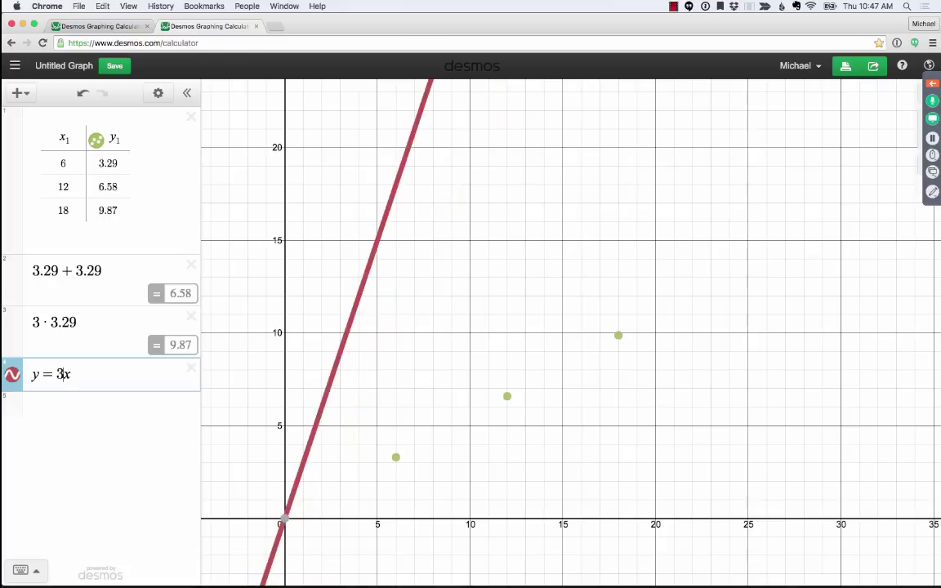
{"action": "key", "text": "BackSpace"}
{"action": "type", "text": "1"}
{"action": "key", "text": "BackSpace"}
{"action": "type", "text": "0.5"}
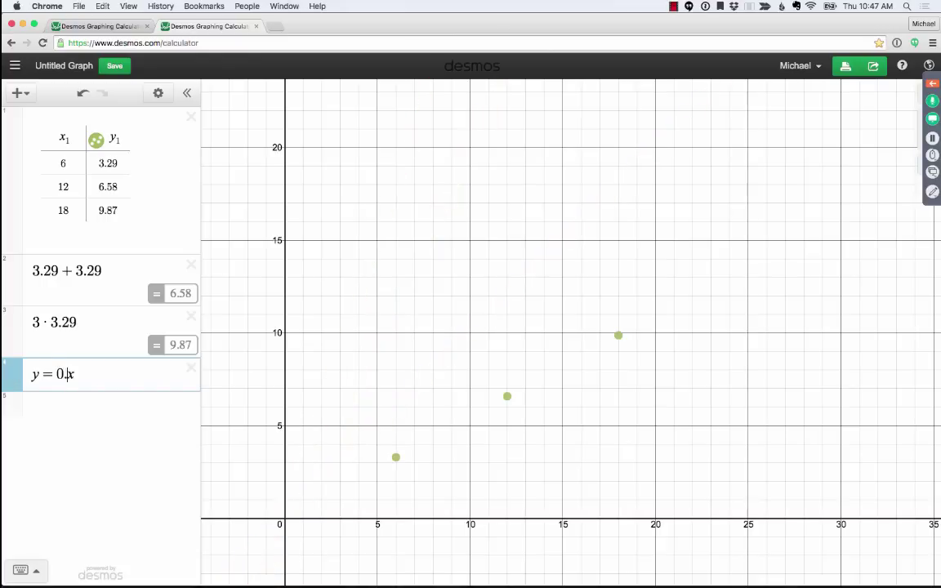
{"action": "key", "text": "BackSpace"}
{"action": "key", "text": "BackSpace"}
{"action": "key", "text": "BackSpace"}
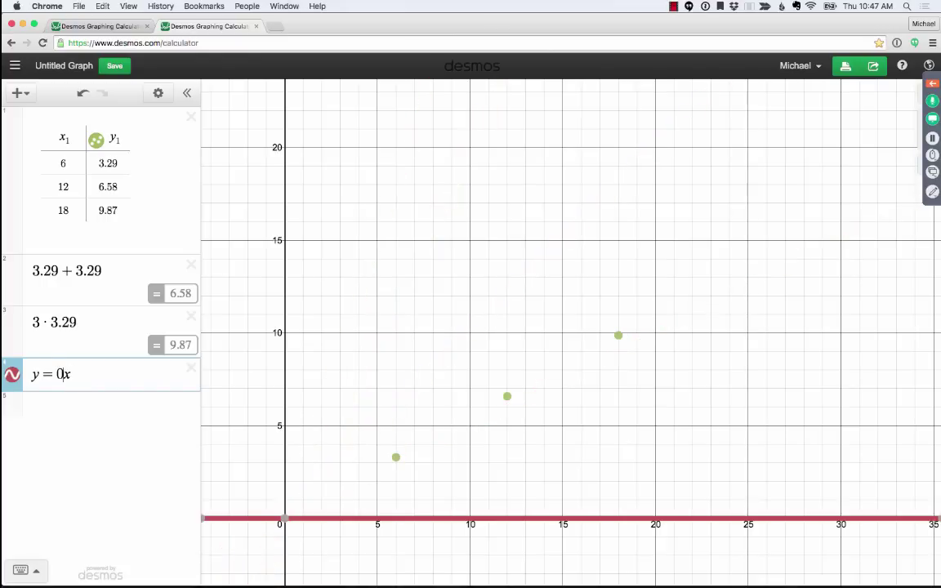
{"action": "type", "text": "k"}
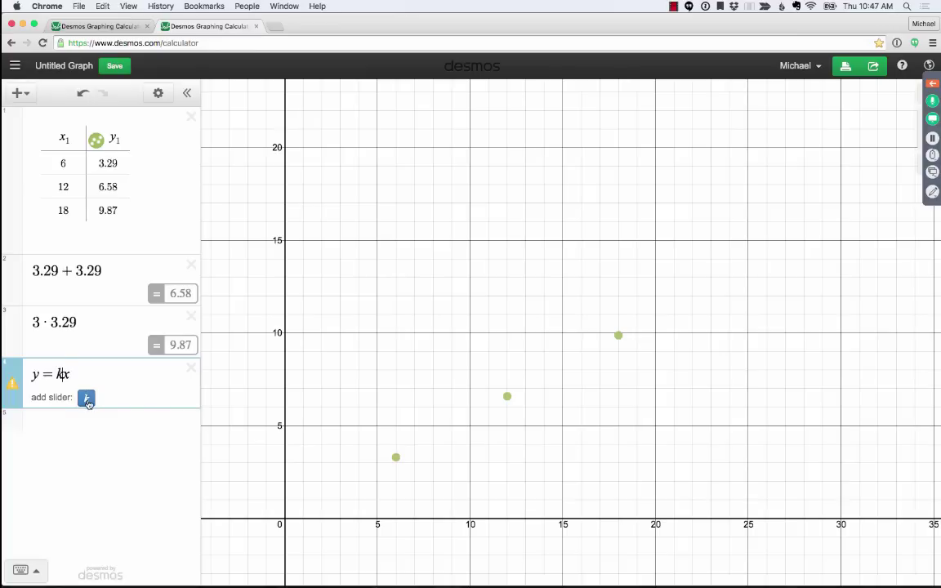
- Create a k slider and refine k until it equals 0.55
{"action": "left_click", "coordinate": [86, 399]}
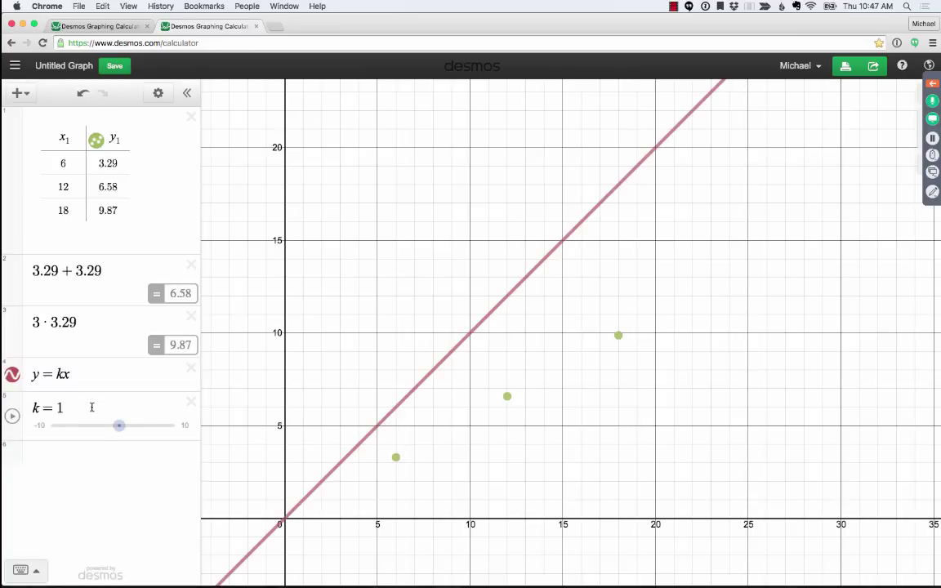
{"action": "mouse_move", "coordinate": [119, 426]}
{"action": "left_mouse_down"}
{"action": "mouse_move", "coordinate": [111, 426]}
{"action": "mouse_move", "coordinate": [127, 426]}
{"action": "mouse_move", "coordinate": [117, 425]}
{"action": "left_mouse_up"}
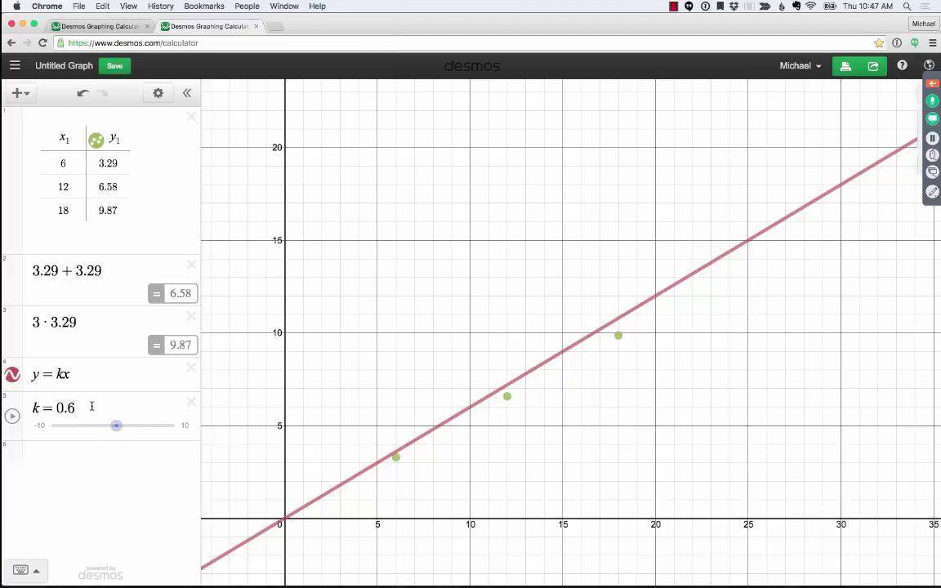
{"action": "left_click", "coordinate": [123, 408]}
{"action": "key", "text": "BackSpace"}
{"action": "type", "text": "51"}
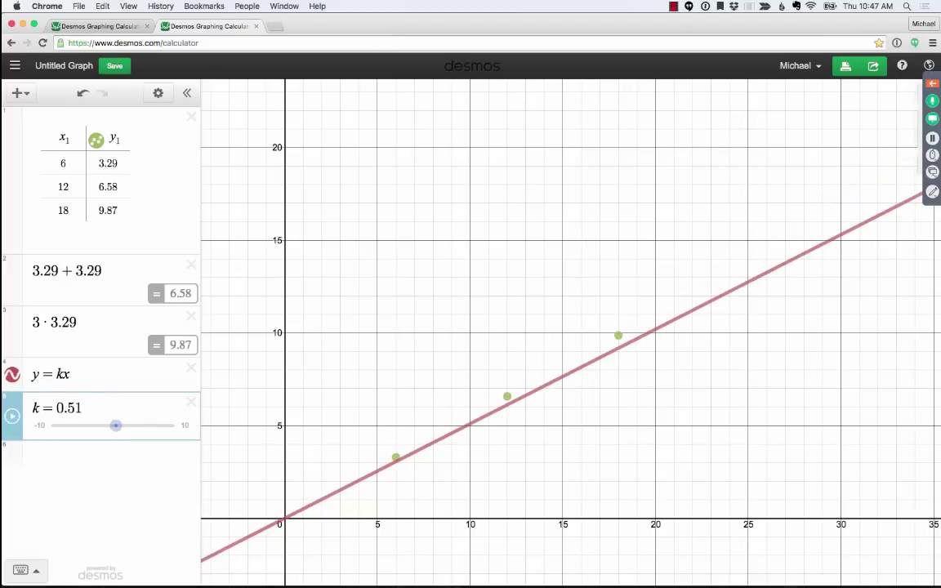
{"action": "key", "text": "BackSpace"}
{"action": "type", "text": "2"}
{"action": "key", "text": "BackSpace"}
{"action": "type", "text": "3"}
{"action": "key", "text": "BackSpace"}
{"action": "type", "text": "4"}
{"action": "key", "text": "BackSpace"}
{"action": "type", "text": "5"}
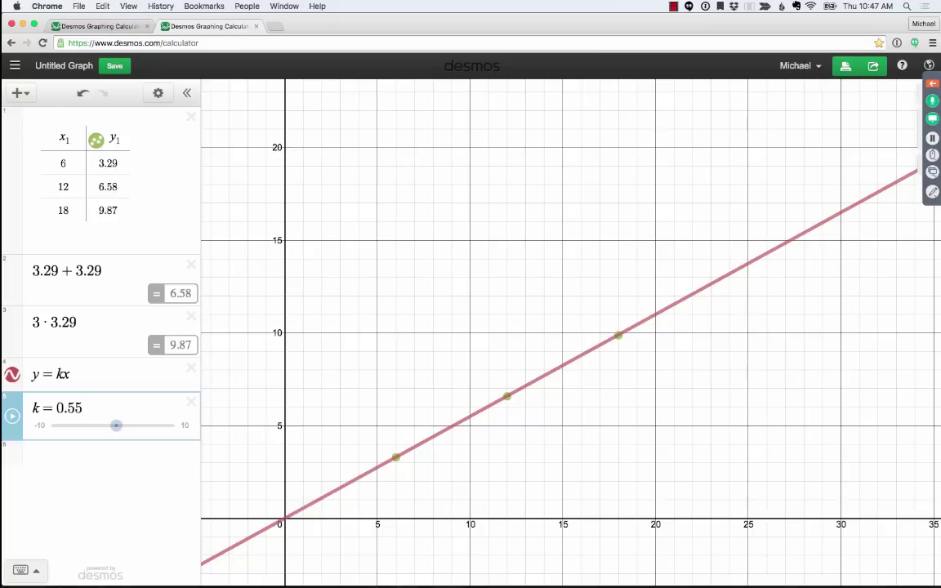
{"action": "left_click", "coordinate": [384, 315]}
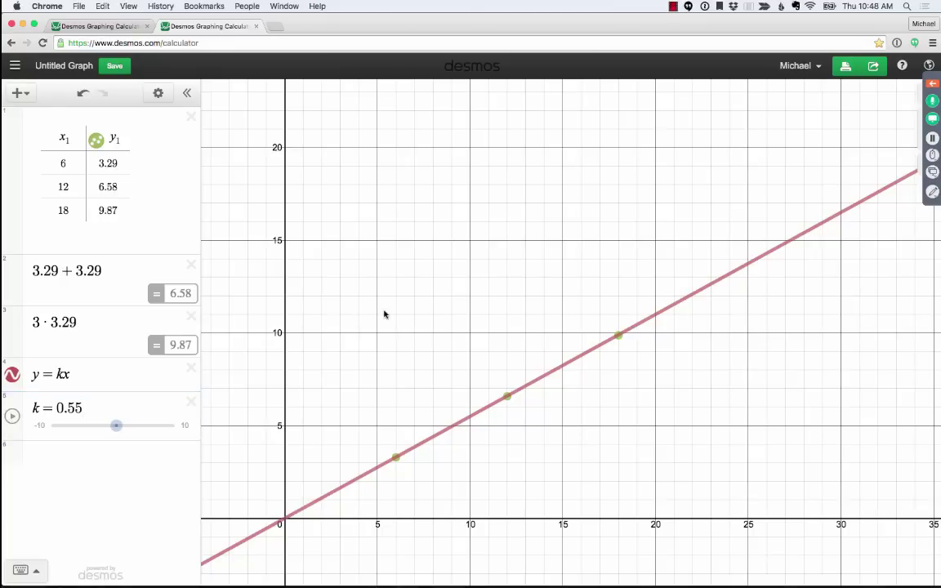
- Add the point (a,b) with sliders for a and b, limiting a to 0–30
{"action": "left_click", "coordinate": [109, 458]}
{"action": "type", "text": "(a,b"}
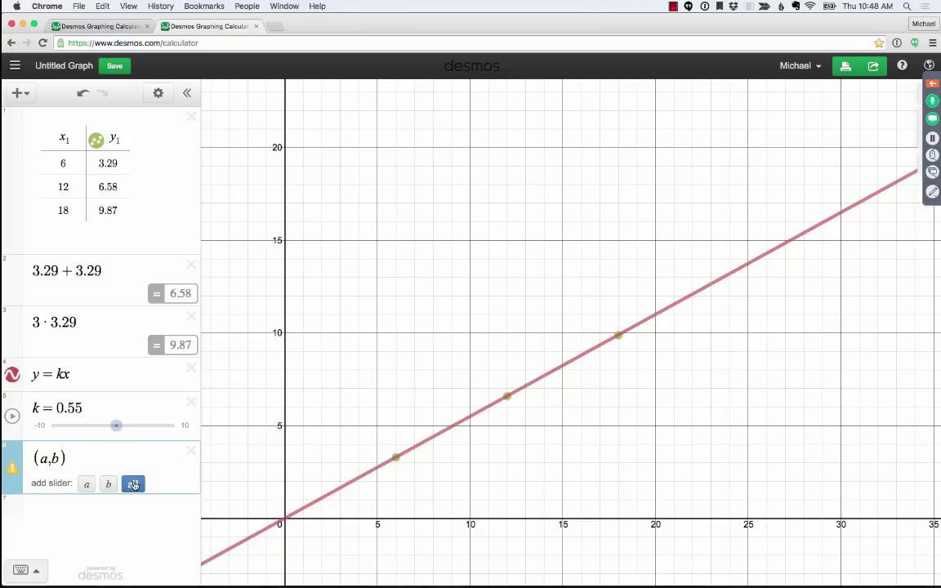
{"action": "left_click", "coordinate": [133, 484]}
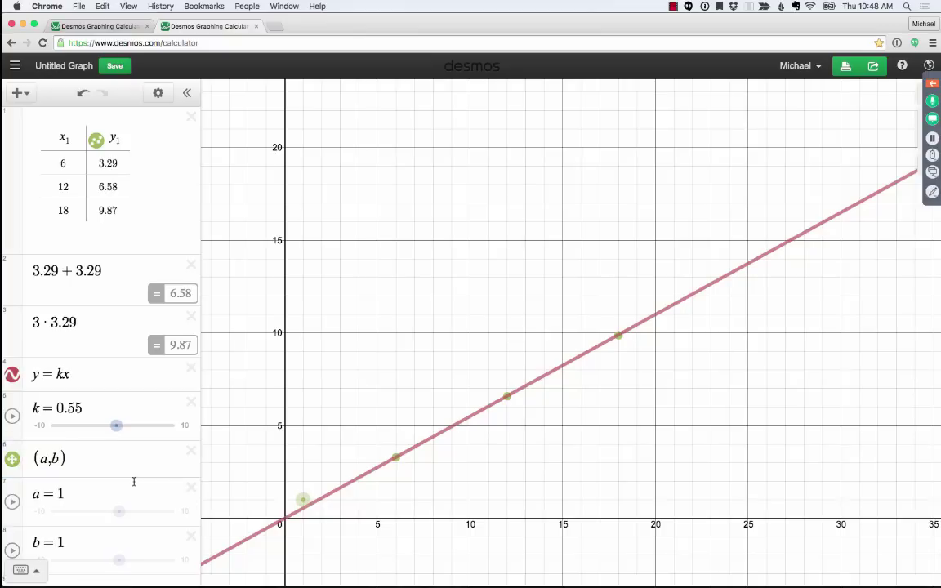
{"action": "left_click", "coordinate": [41, 512]}
{"action": "type", "text": "0"}
{"action": "key", "text": "Tab"}
{"action": "type", "text": "30"}
{"action": "key", "text": "Tab"}
{"action": "key", "text": "Return"}
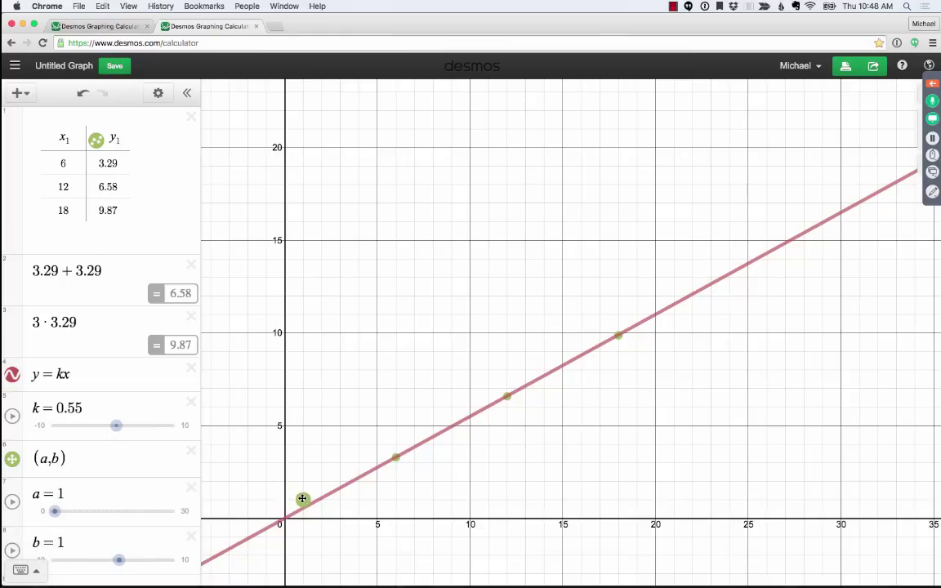
- Drag the point (a,b) out across the graph and back down along the line, adjusting b
{"action": "left_click_drag", "start_coordinate": [303, 498], "coordinate": [729, 276]}
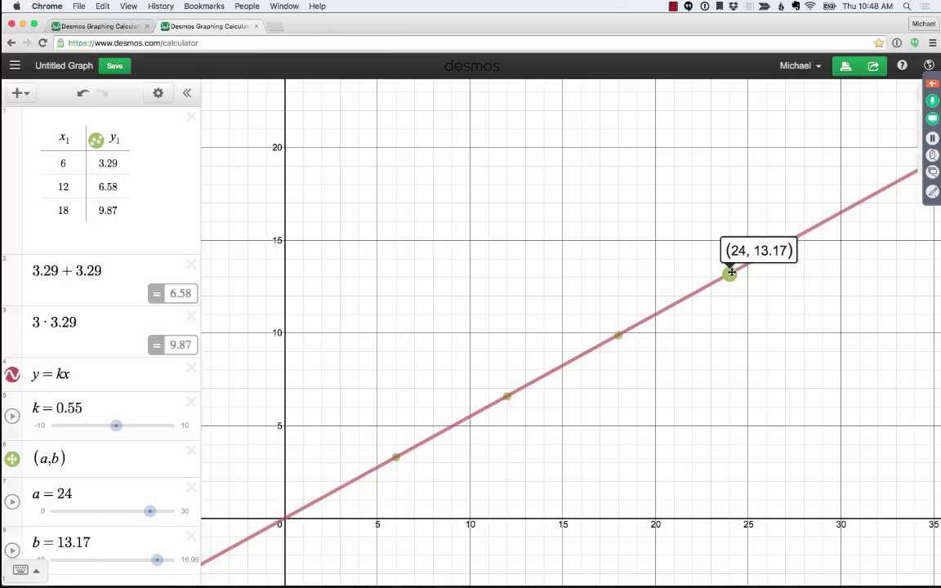
{"action": "key", "text": "super+Tab"}
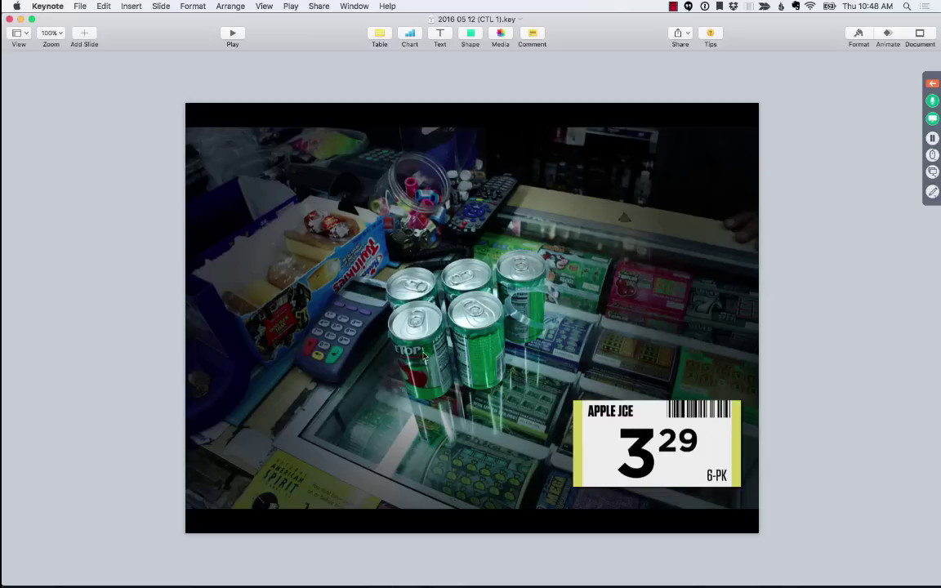
{"action": "key", "text": "super+Tab"}
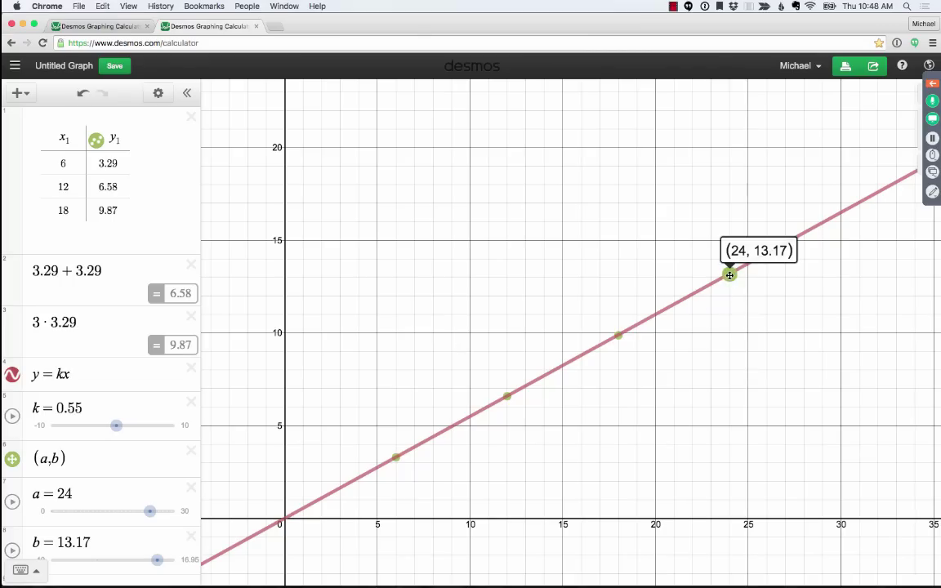
{"action": "left_click_drag", "start_coordinate": [730, 276], "coordinate": [307, 508]}
{"action": "left_click", "coordinate": [147, 551]}
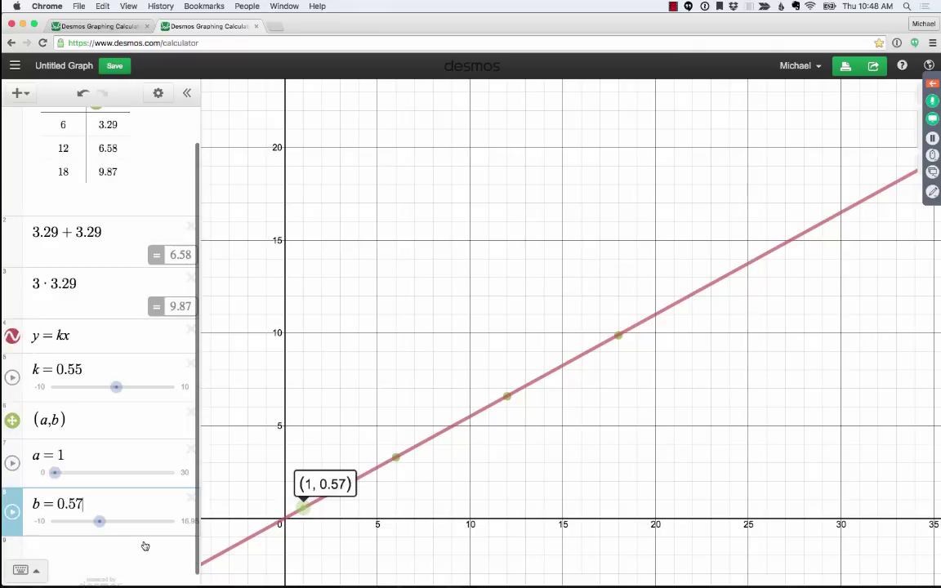
{"action": "key", "text": "BackSpace"}
{"action": "type", "text": "5"}
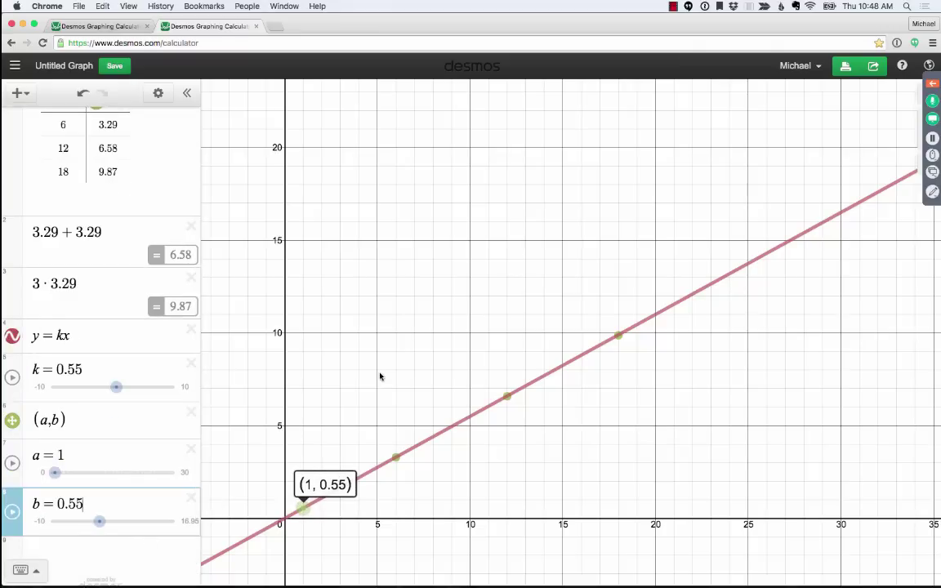
{"action": "left_click", "coordinate": [337, 461]}
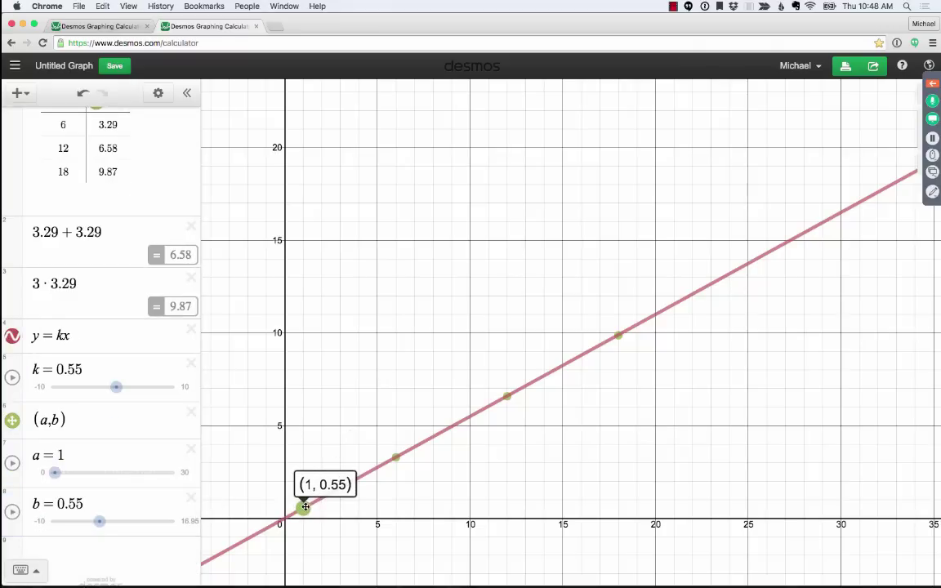
- Place the point on the line at (5, 2.74) by dragging it and editing b
{"action": "left_click_drag", "start_coordinate": [302, 507], "coordinate": [373, 467]}
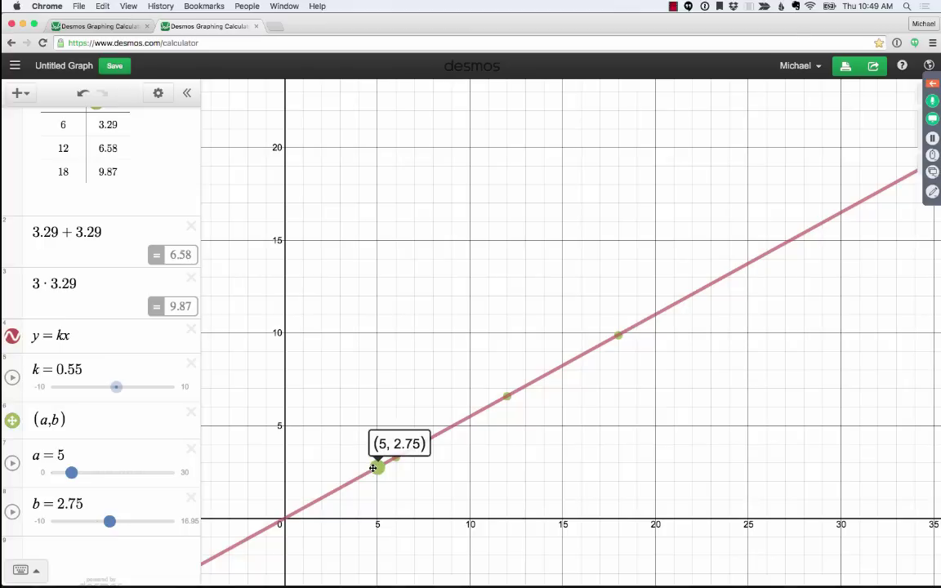
{"action": "left_click", "coordinate": [138, 498]}
{"action": "key", "text": "BackSpace"}
{"action": "type", "text": "4"}
{"action": "left_click", "coordinate": [468, 252]}
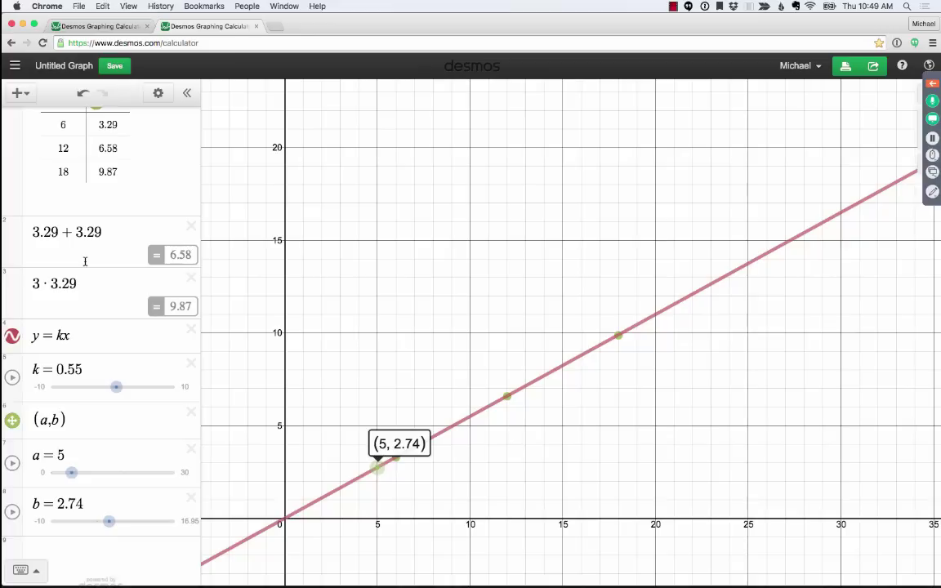
- Open a fresh Desmos calculator in a third browser tab
{"action": "key", "text": "super+alt+Left"}
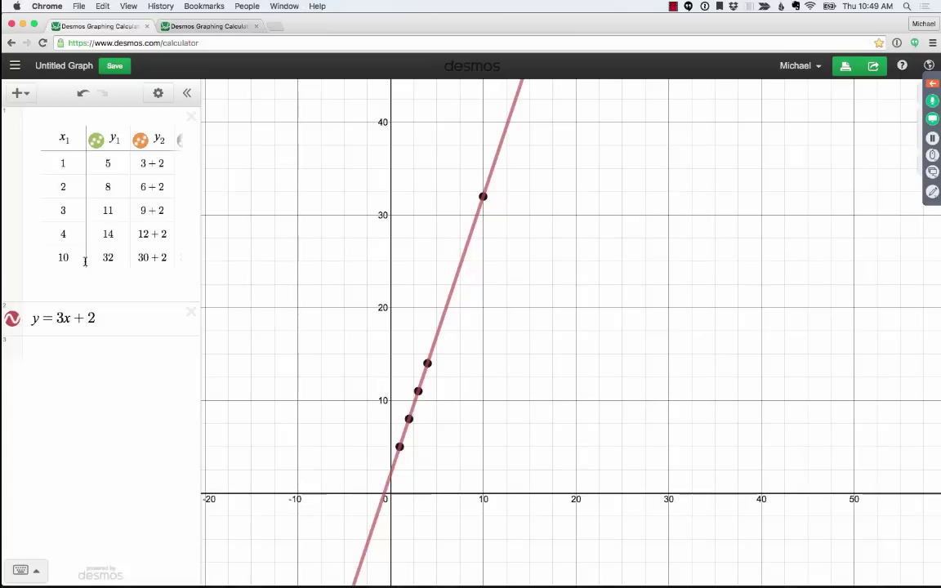
{"action": "key", "text": "super+alt+Right"}
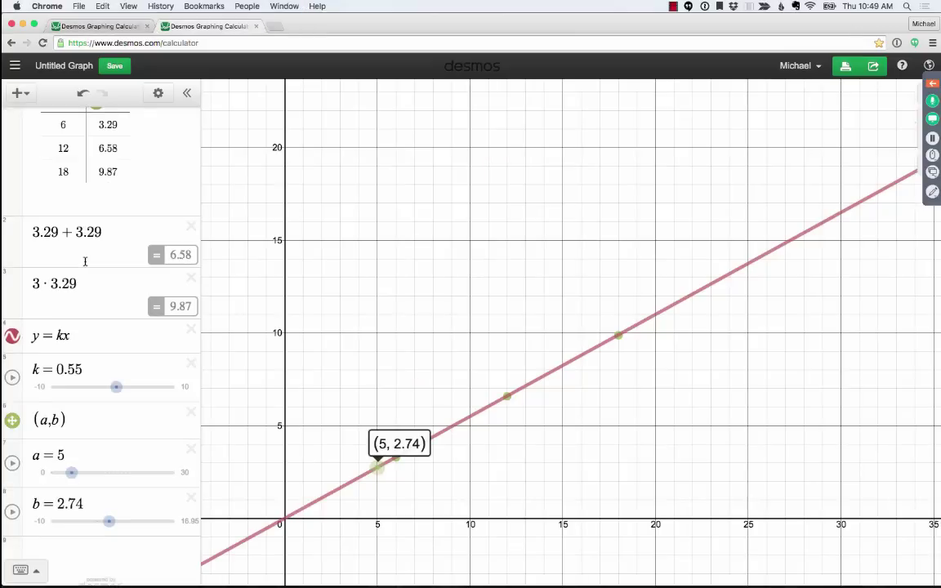
{"action": "key", "text": "super+t"}
{"action": "type", "text": "des"}
{"action": "key", "text": "Return"}
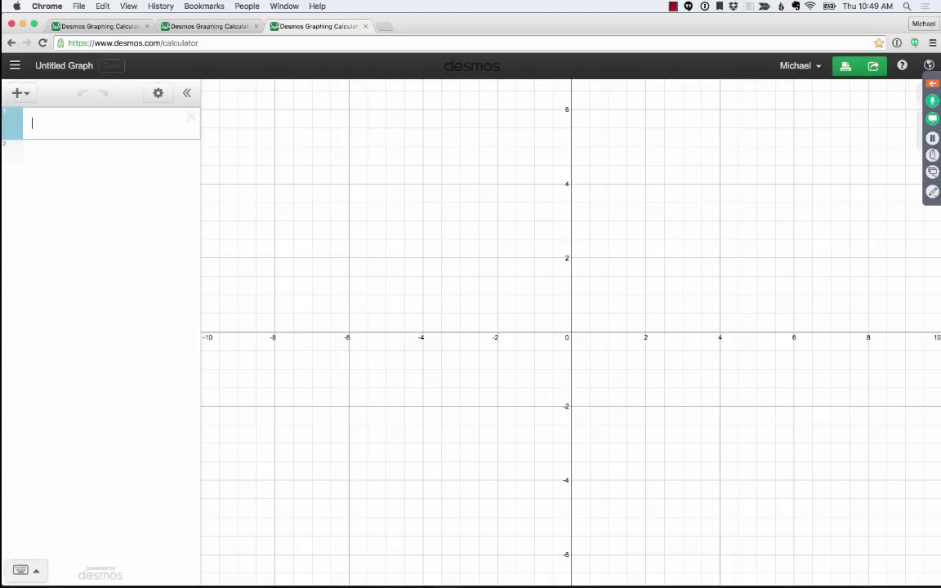
- Graph y = 1/4x + b, stepping the constant through 3, 1, 2, 3, 4 and finally 5
{"action": "type", "text": "y=1/4"}
{"action": "key", "text": "Right"}
{"action": "type", "text": "x+3"}
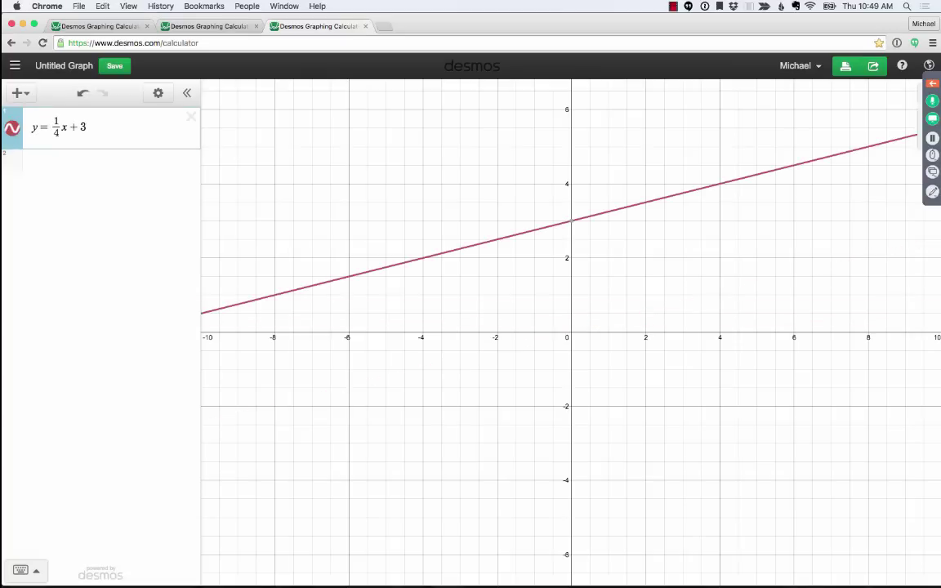
{"action": "key", "text": "BackSpace"}
{"action": "type", "text": "1"}
{"action": "key", "text": "BackSpace"}
{"action": "type", "text": "2"}
{"action": "key", "text": "BackSpace"}
{"action": "type", "text": "3"}
{"action": "key", "text": "BackSpace"}
{"action": "type", "text": "4"}
{"action": "key", "text": "BackSpace"}
{"action": "type", "text": "5"}
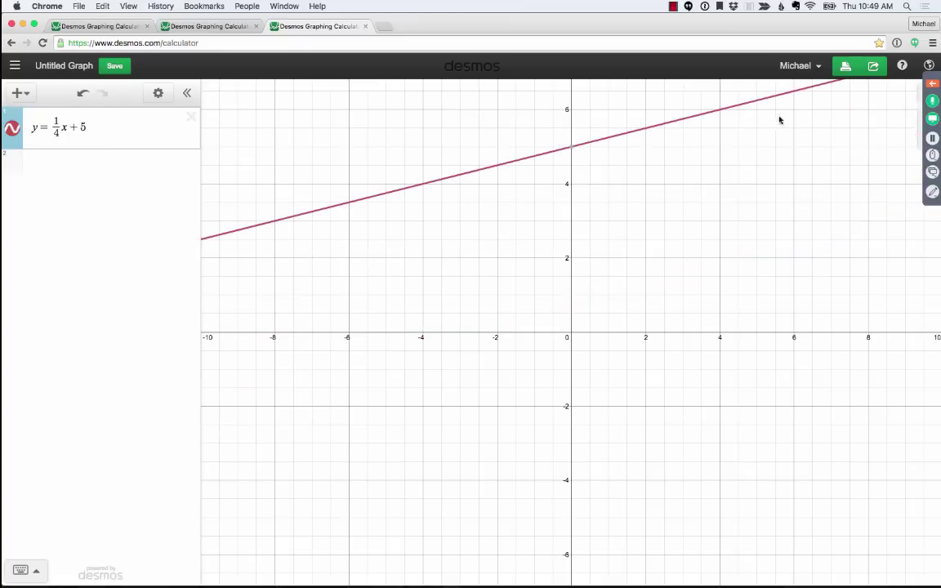
- Enable Projector Mode so the line y = 1/4x + 5 draws thicker
{"action": "left_click", "coordinate": [929, 66]}
{"action": "left_click", "coordinate": [750, 101]}
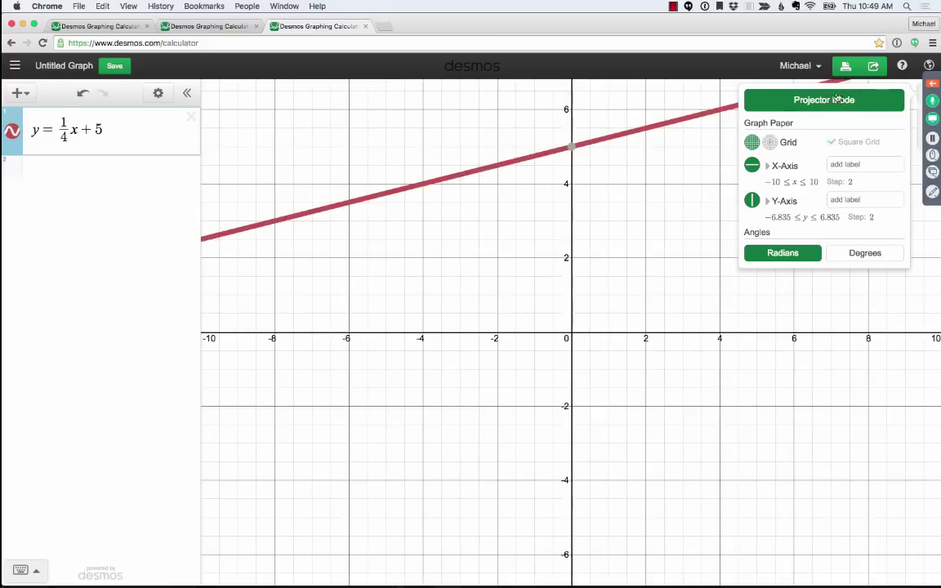
{"action": "left_click", "coordinate": [621, 123]}
{"action": "left_click", "coordinate": [534, 120]}
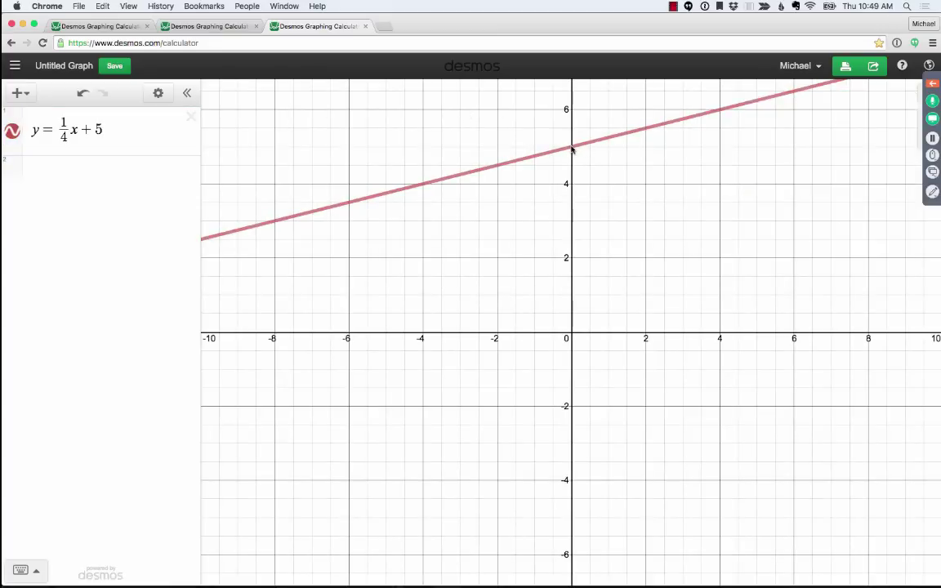
{"action": "left_click", "coordinate": [130, 129]}
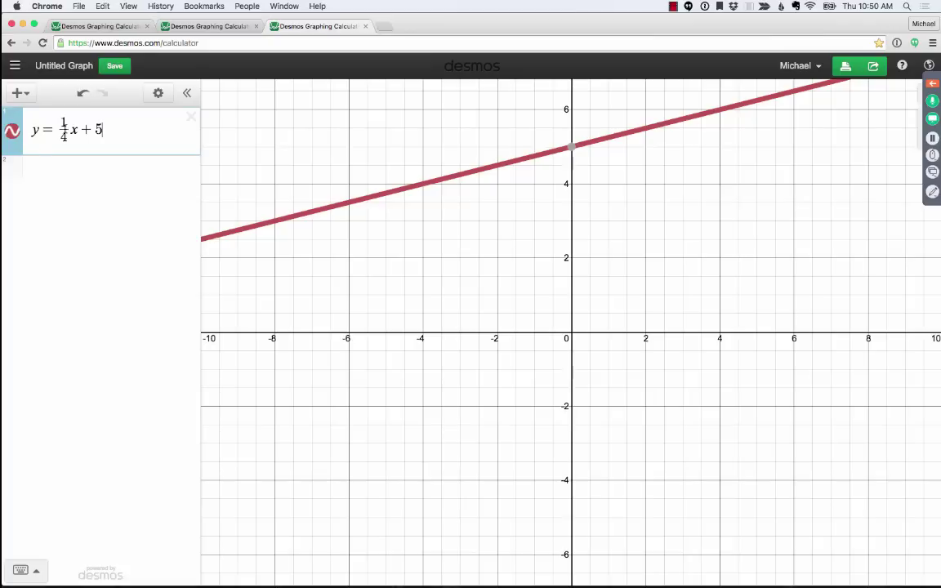
- Hide the y = 1/4x + 5 line and add y = mx + b with m and b sliders
{"action": "left_click", "coordinate": [12, 128]}
{"action": "left_click", "coordinate": [61, 171]}
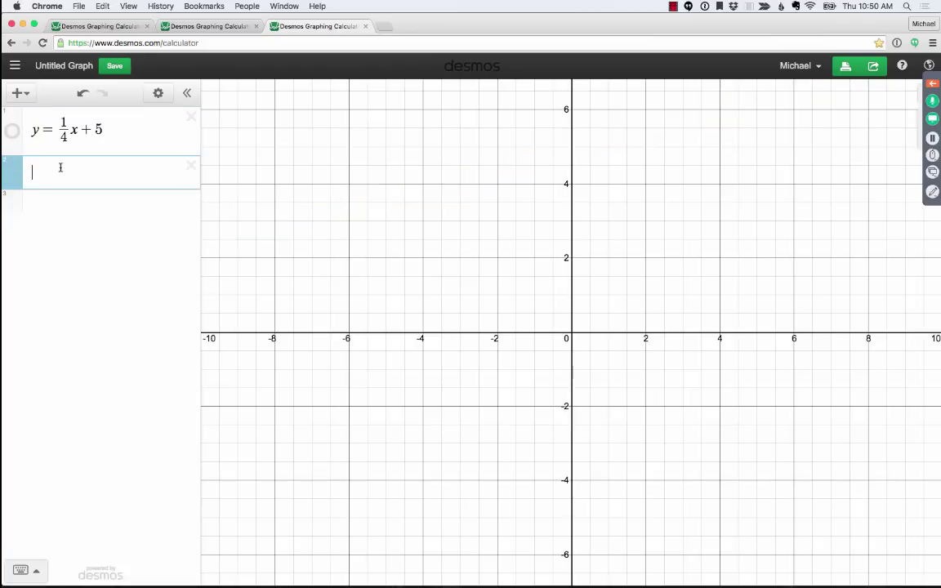
{"action": "type", "text": "y = mx + b"}
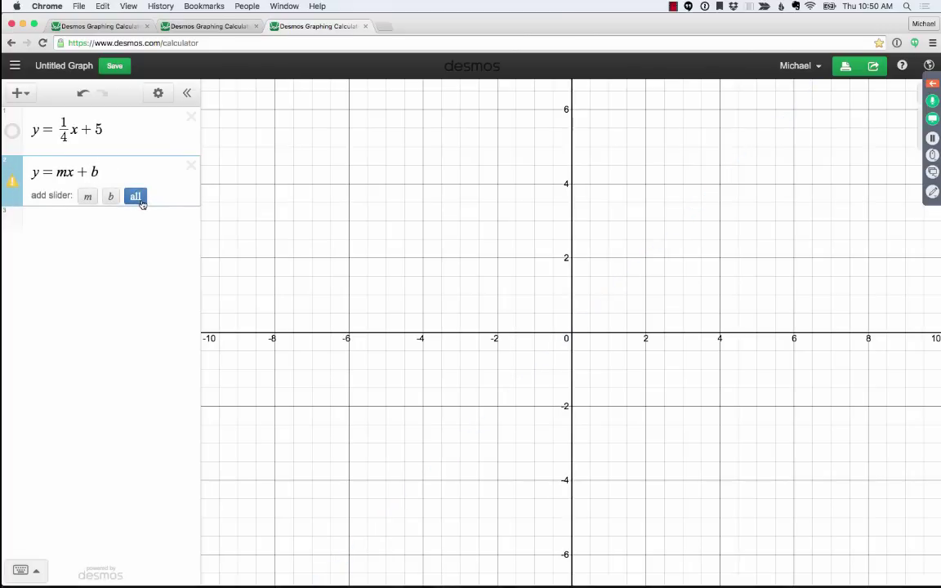
{"action": "left_click", "coordinate": [141, 199]}
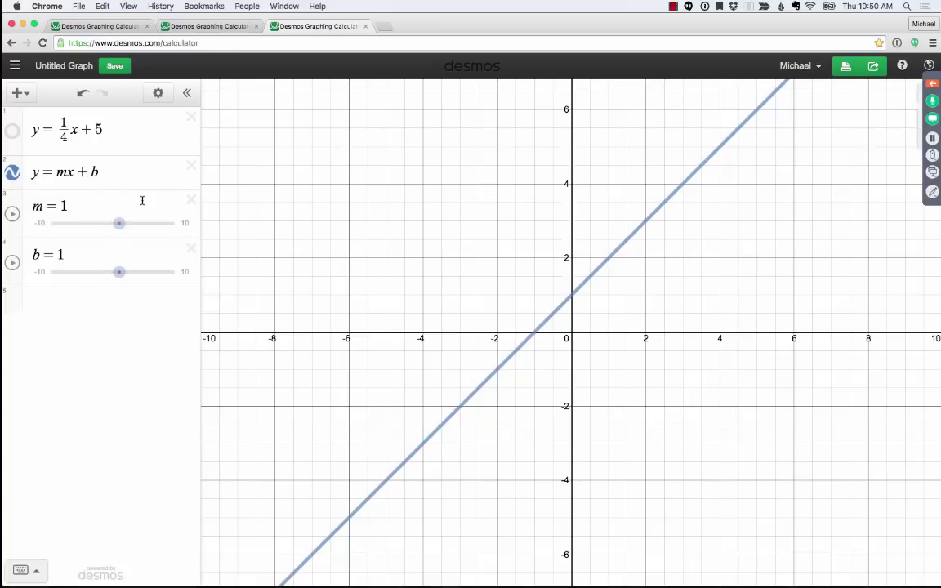
- Animate m, pausing at 2.27, then animate b and sweep it around 7
{"action": "left_click", "coordinate": [12, 214]}
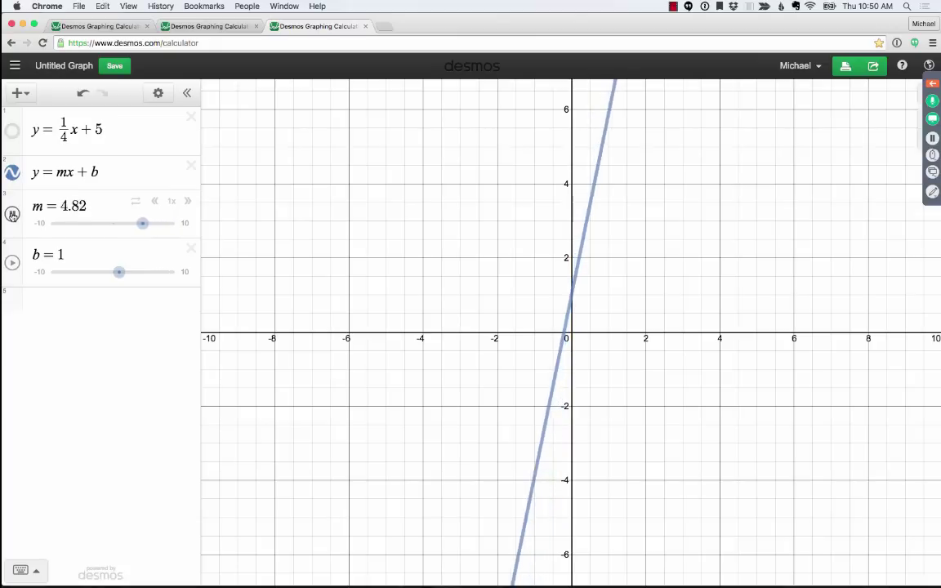
{"action": "left_click", "coordinate": [60, 176]}
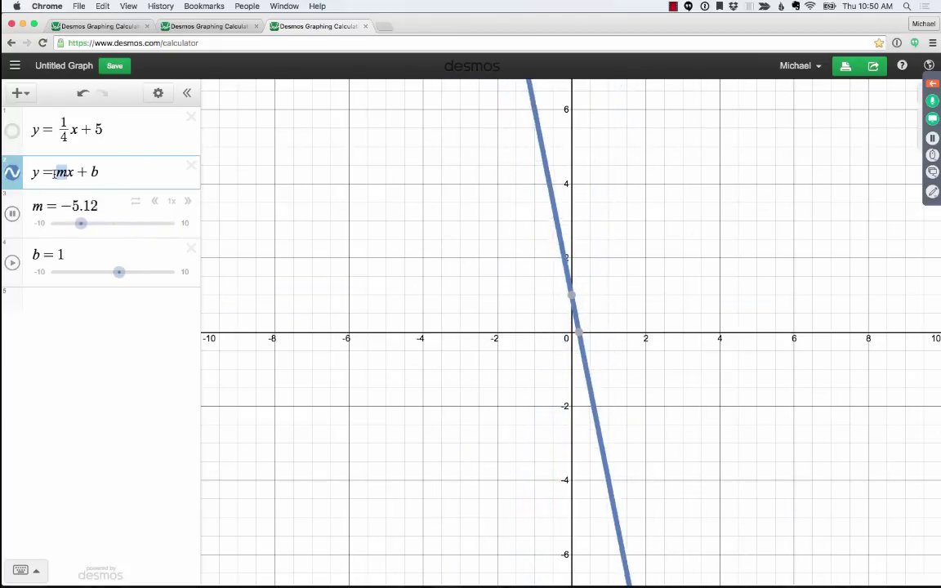
{"action": "left_click", "coordinate": [452, 199]}
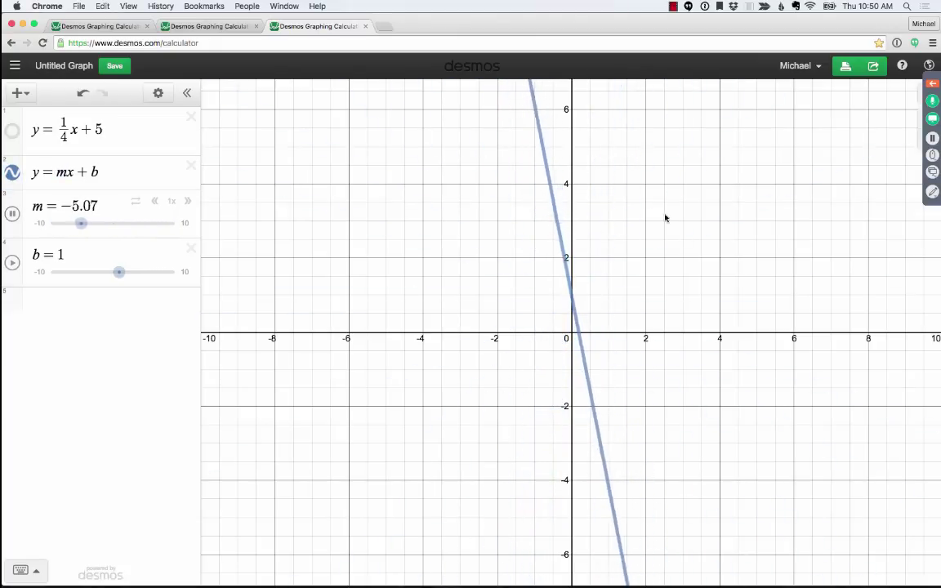
{"action": "left_click", "coordinate": [12, 214]}
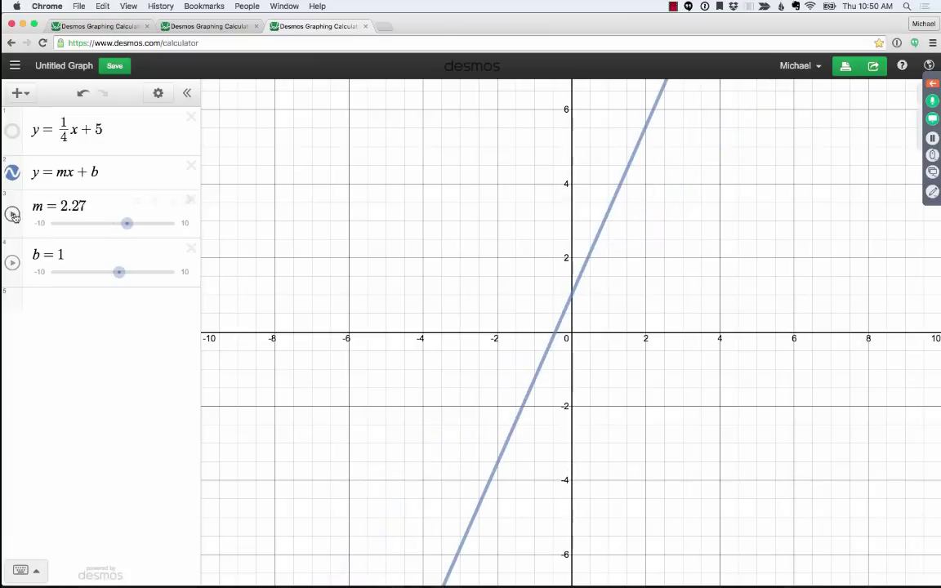
{"action": "left_click", "coordinate": [12, 262]}
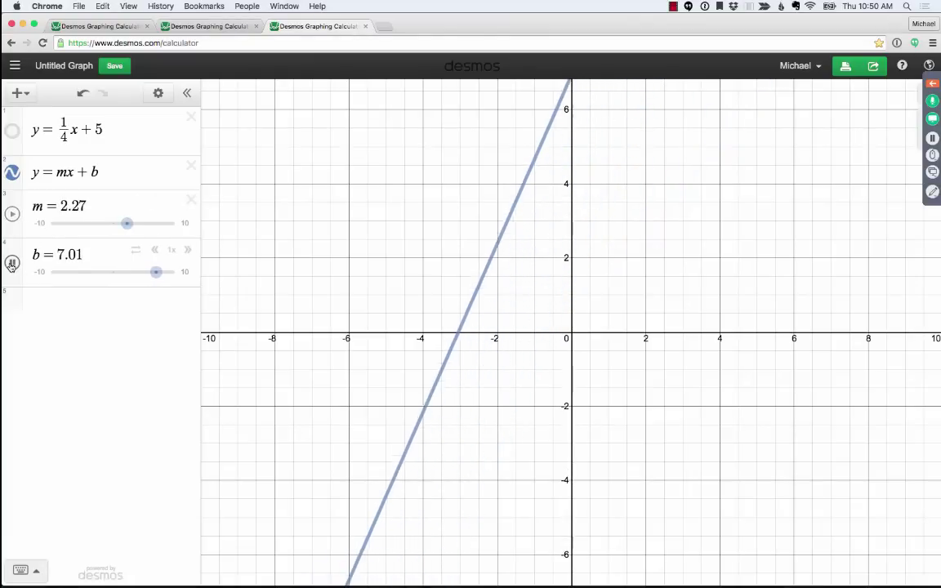
{"action": "left_click", "coordinate": [12, 262]}
{"action": "left_click", "coordinate": [154, 273]}
{"action": "mouse_move", "coordinate": [146, 281]}
{"action": "left_mouse_down"}
{"action": "mouse_move", "coordinate": [88, 272]}
{"action": "mouse_move", "coordinate": [149, 273]}
{"action": "mouse_move", "coordinate": [76, 274]}
{"action": "mouse_move", "coordinate": [158, 272]}
{"action": "mouse_move", "coordinate": [94, 272]}
{"action": "mouse_move", "coordinate": [132, 271]}
{"action": "left_mouse_up"}
- Set m to 4 and run the b animation again before stopping it
{"action": "left_click", "coordinate": [124, 204]}
{"action": "key", "text": "BackSpace"}
{"action": "key", "text": "BackSpace"}
{"action": "key", "text": "BackSpace"}
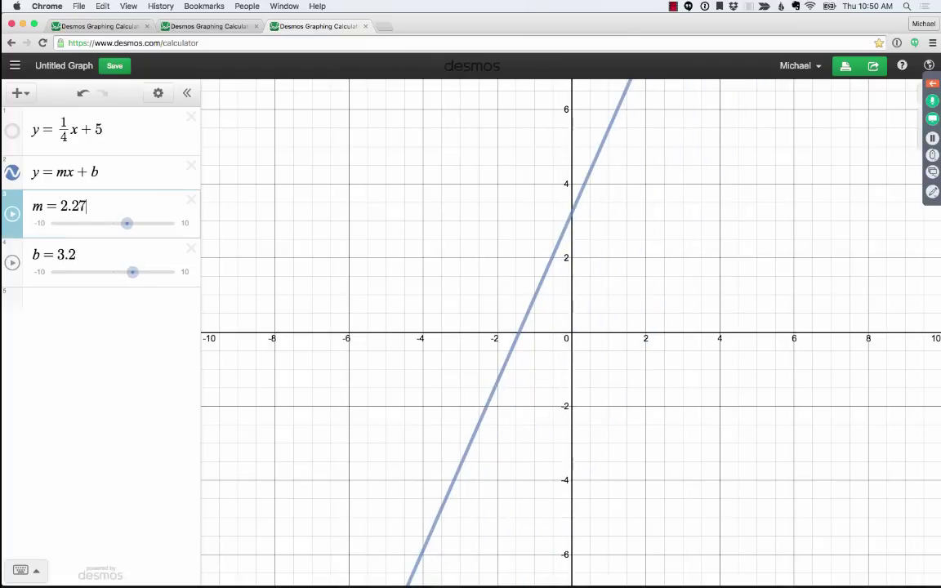
{"action": "key", "text": "BackSpace"}
{"action": "type", "text": "3"}
{"action": "key", "text": "BackSpace"}
{"action": "type", "text": "4"}
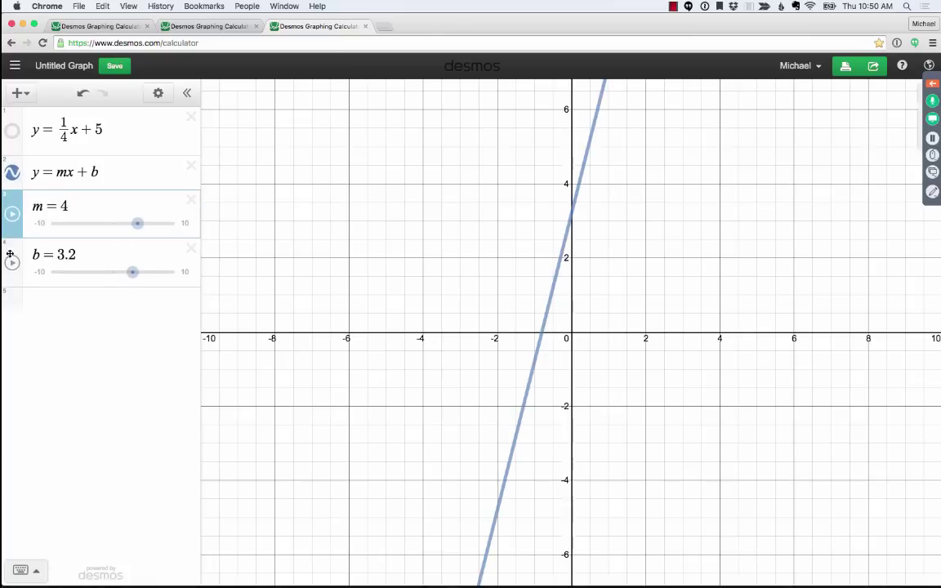
{"action": "left_click", "coordinate": [13, 262]}
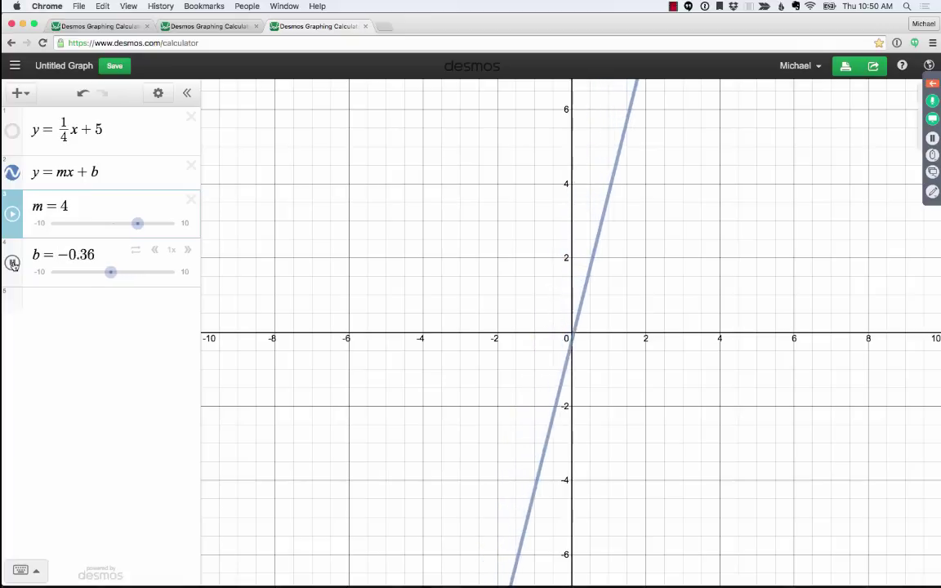
{"action": "left_click", "coordinate": [12, 263]}
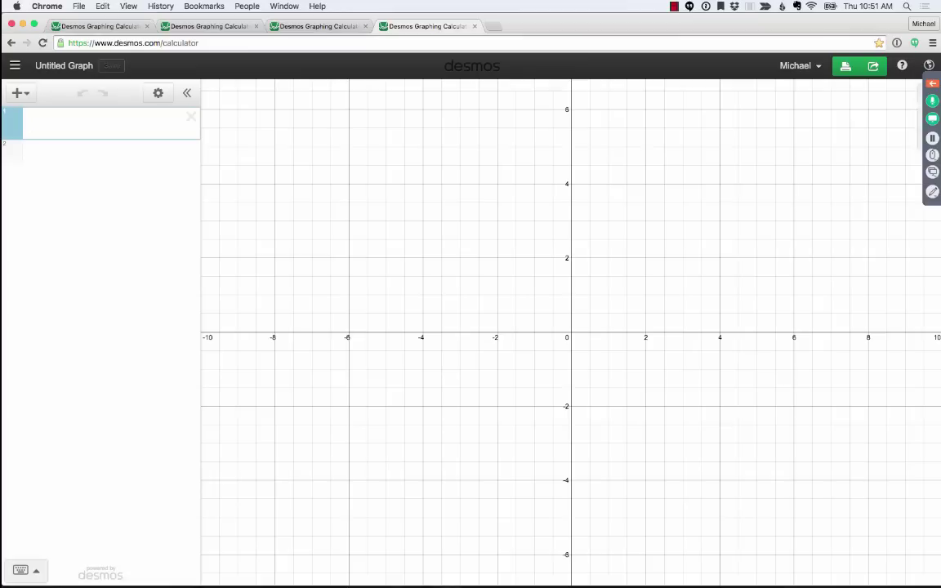
- Turn on Projector Mode and enter y = −1/2x + 3 and 2x − 3y = 12
{"action": "type", "text": "y=-"}
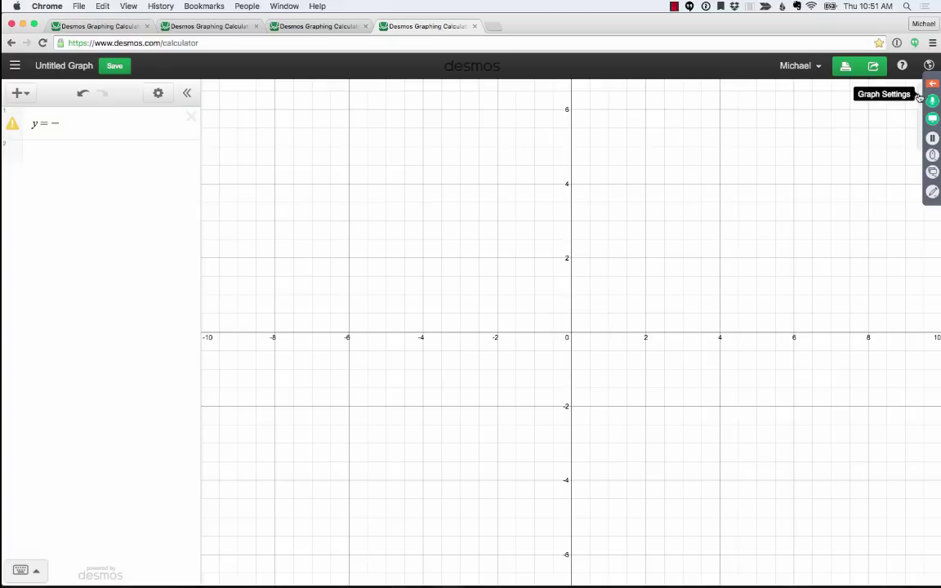
{"action": "left_click", "coordinate": [929, 65]}
{"action": "left_click", "coordinate": [890, 98]}
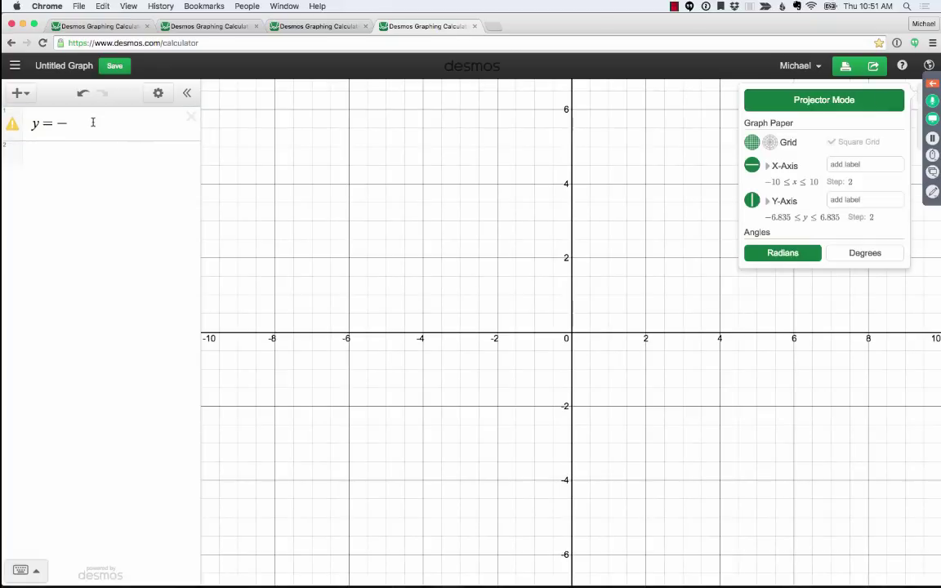
{"action": "left_click", "coordinate": [93, 123]}
{"action": "type", "text": "1/2x"}
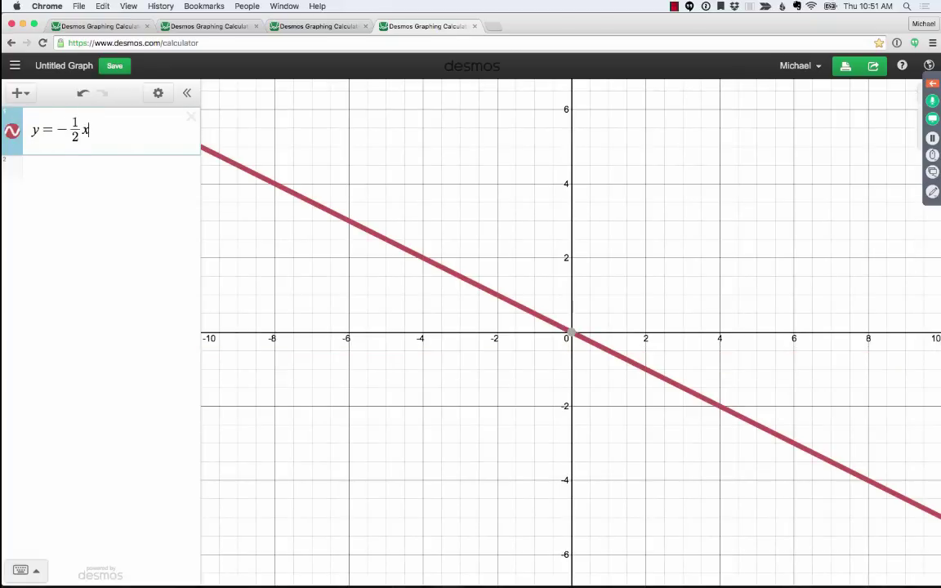
{"action": "type", "text": "+3"}
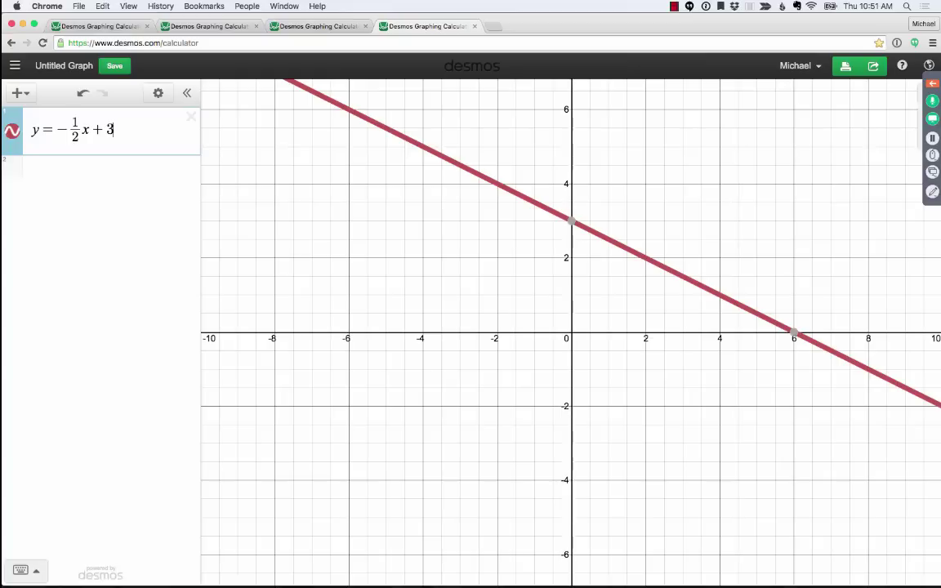
{"action": "key", "text": "Return"}
{"action": "type", "text": "2x"}
{"action": "type", "text": "-3y=12"}
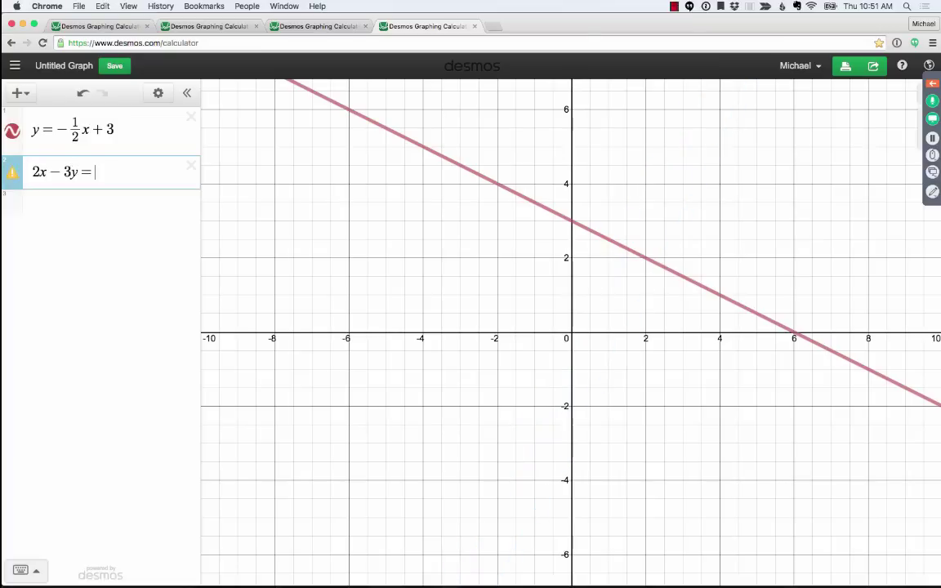
- Build the third equation x/1 + y/1 = 1 using stacked fractions
{"action": "key", "text": "Return"}
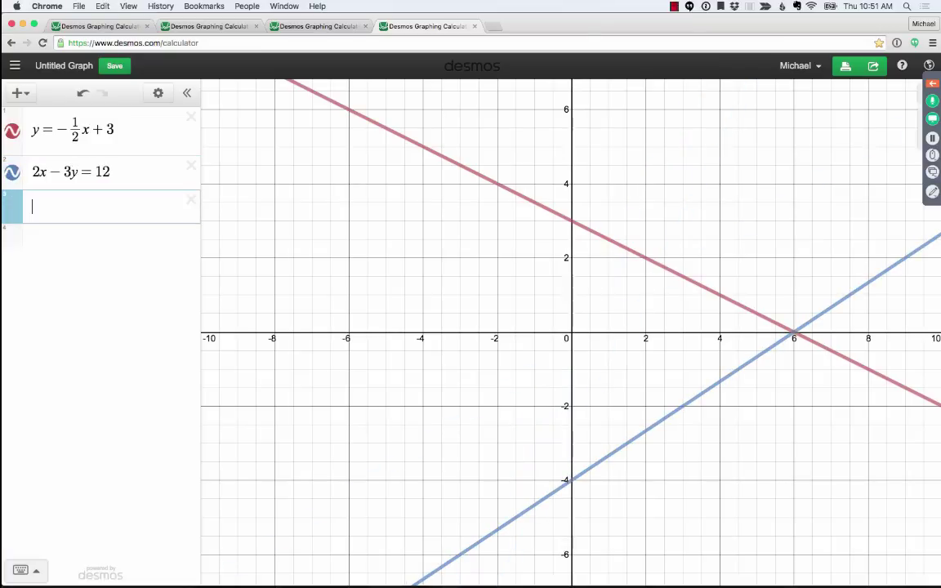
{"action": "type", "text": "/x"}
{"action": "key", "text": "Down"}
{"action": "type", "text": "1"}
{"action": "key", "text": "Right"}
{"action": "type", "text": "+y"}
{"action": "key", "text": "BackSpace"}
{"action": "type", "text": "y/1"}
{"action": "key", "text": "Return"}
{"action": "key", "text": "BackSpace"}
{"action": "key", "text": "BackSpace"}
{"action": "type", "text": "1"}
{"action": "key", "text": "Right"}
{"action": "type", "text": "=1"}
{"action": "mouse_move", "coordinate": [572, 300]}
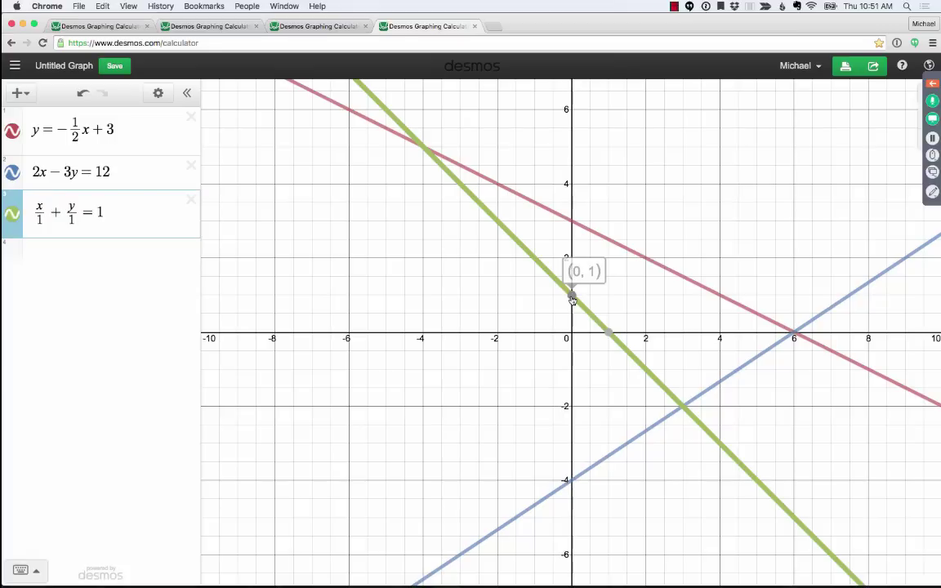
- Pin the (0, 1) and (1, 0) intercepts, then try x-denominators and settle on 2
{"action": "left_click", "coordinate": [571, 296]}
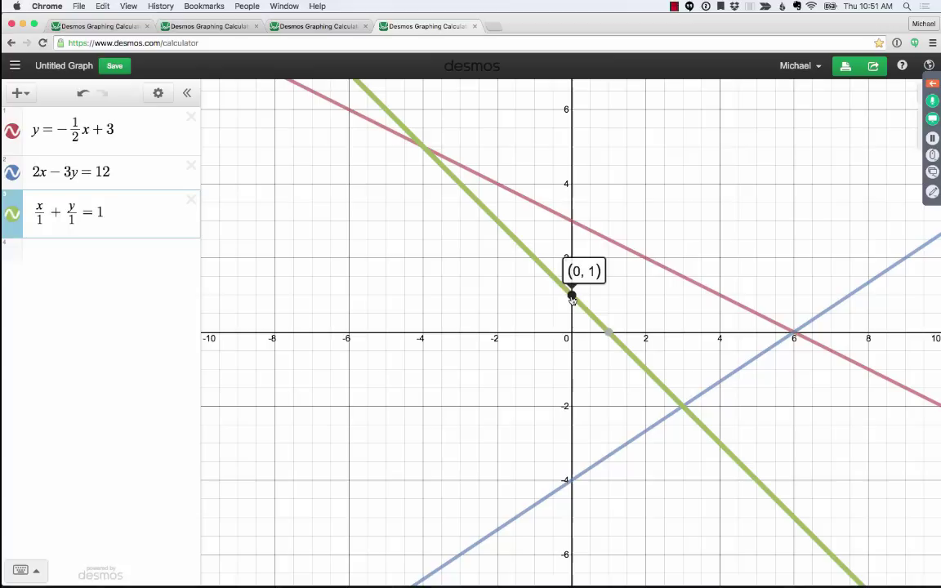
{"action": "left_click", "coordinate": [610, 334]}
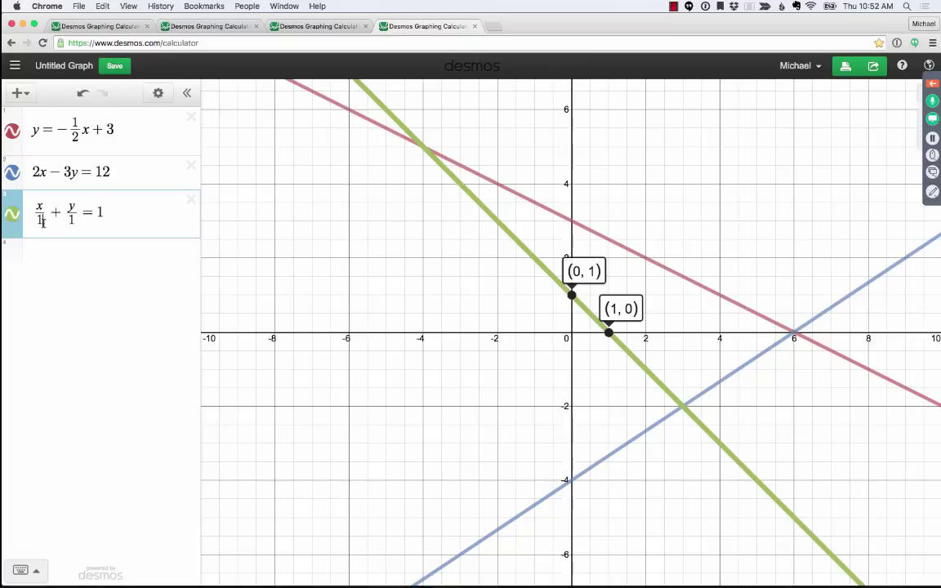
{"action": "key", "text": "BackSpace"}
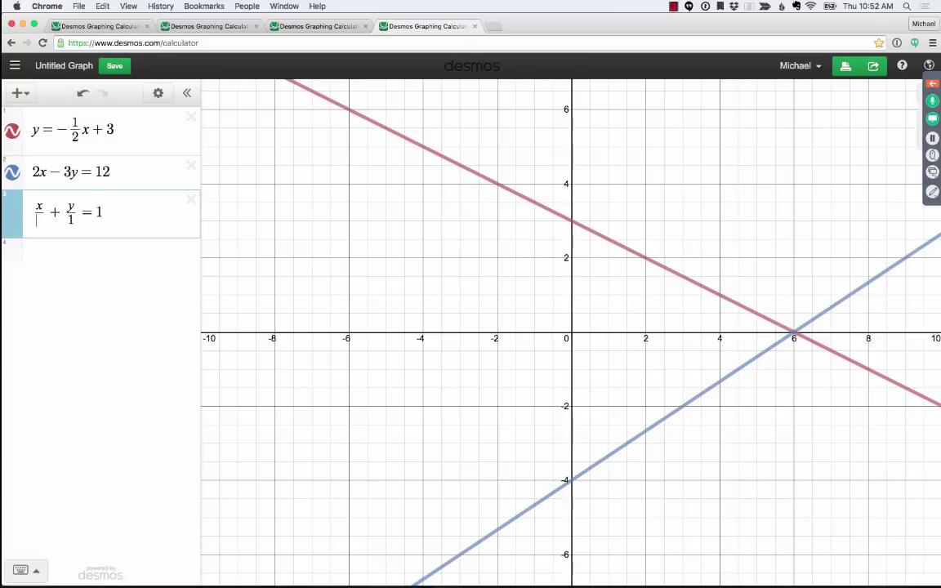
{"action": "type", "text": "2"}
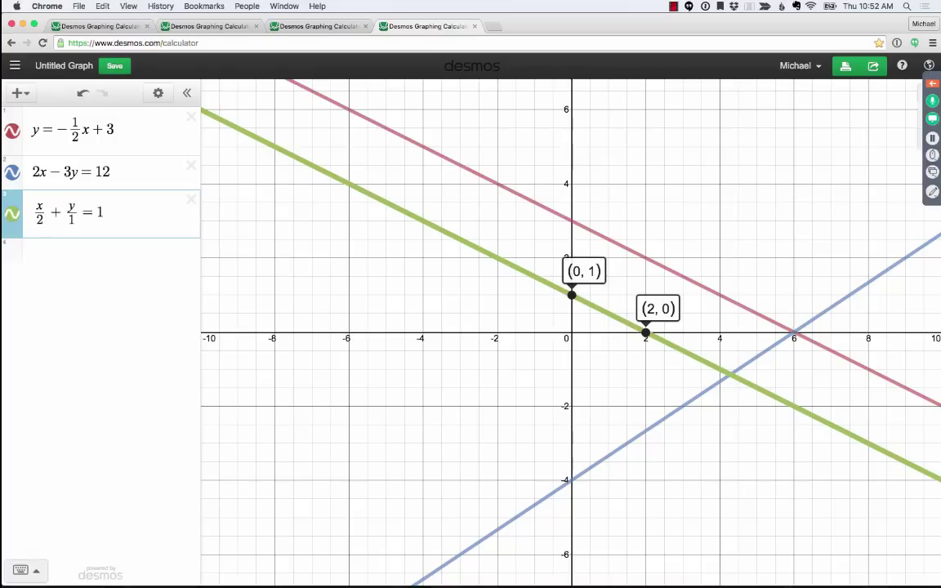
{"action": "key", "text": "BackSpace"}
{"action": "type", "text": "3"}
{"action": "key", "text": "BackSpace"}
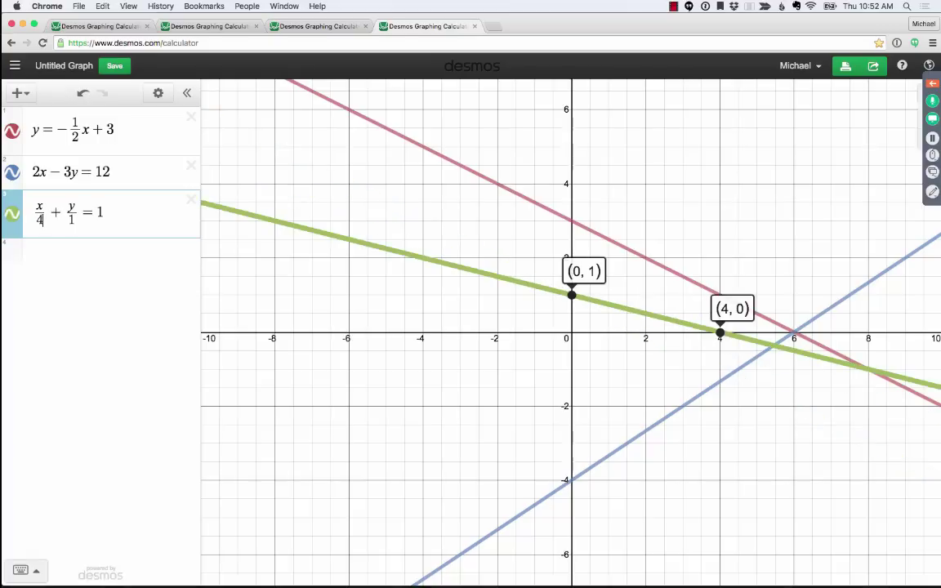
{"action": "key", "text": "BackSpace"}
{"action": "type", "text": "5"}
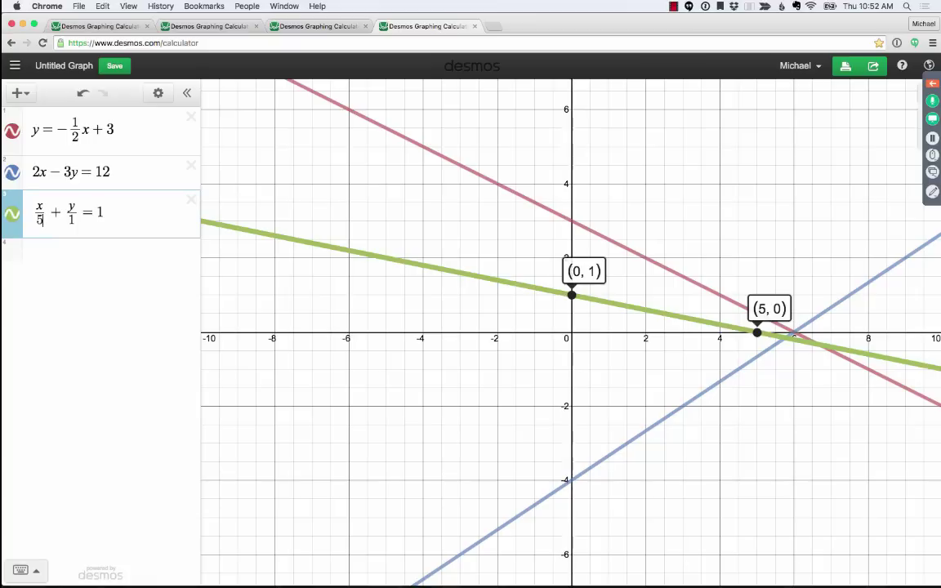
{"action": "key", "text": "BackSpace"}
{"action": "type", "text": "4"}
{"action": "key", "text": "BackSpace"}
{"action": "type", "text": "2"}
{"action": "key", "text": "BackSpace"}
{"action": "type", "text": "1"}
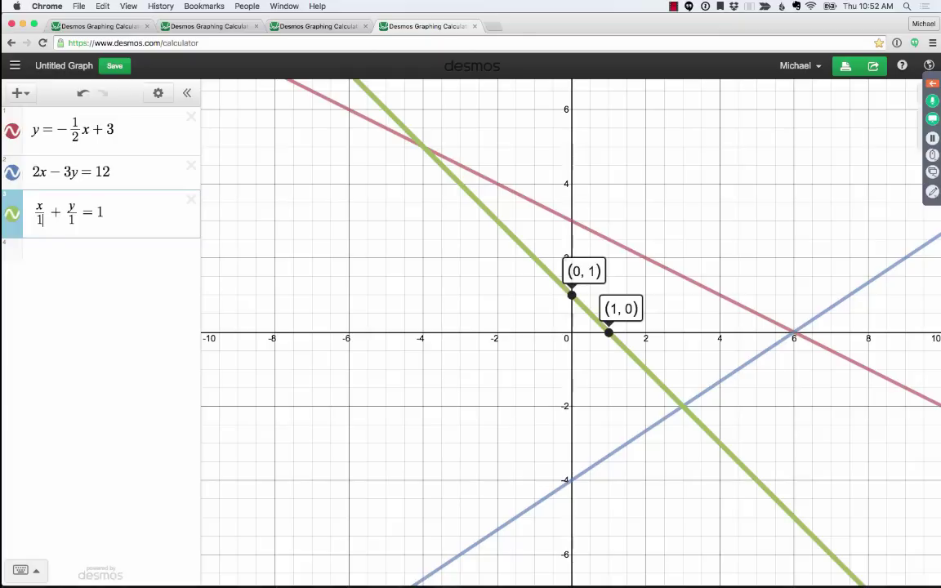
{"action": "key", "text": "BackSpace"}
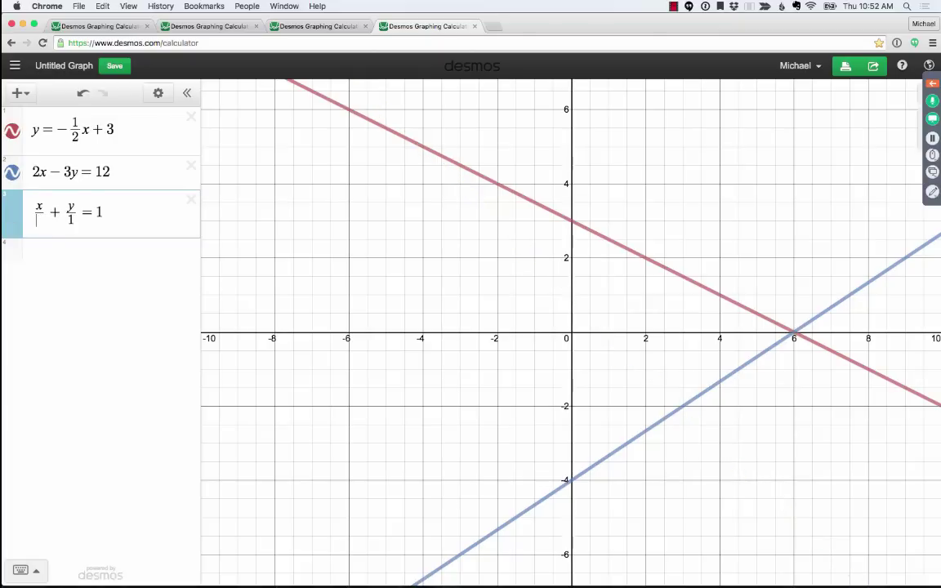
{"action": "type", "text": "2"}
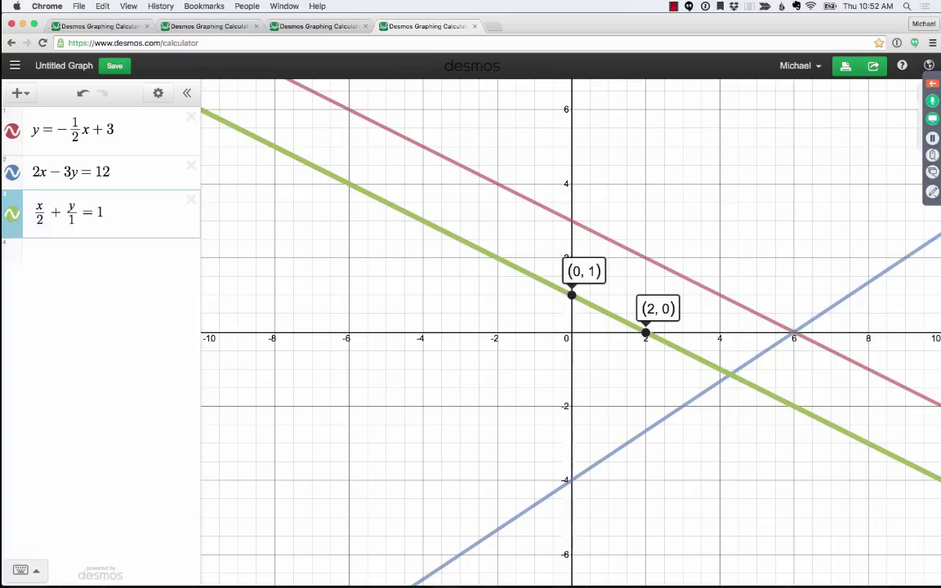
- Try y-denominators 2, 3 and 5, settling on 4 for x/2 + y/4 = 1
{"action": "key", "text": "Right"}
{"action": "key", "text": "Right"}
{"action": "key", "text": "Right"}
{"action": "key", "text": "BackSpace"}
{"action": "type", "text": "2"}
{"action": "key", "text": "BackSpace"}
{"action": "type", "text": "3"}
{"action": "key", "text": "BackSpace"}
{"action": "type", "text": "4"}
{"action": "key", "text": "BackSpace"}
{"action": "type", "text": "5"}
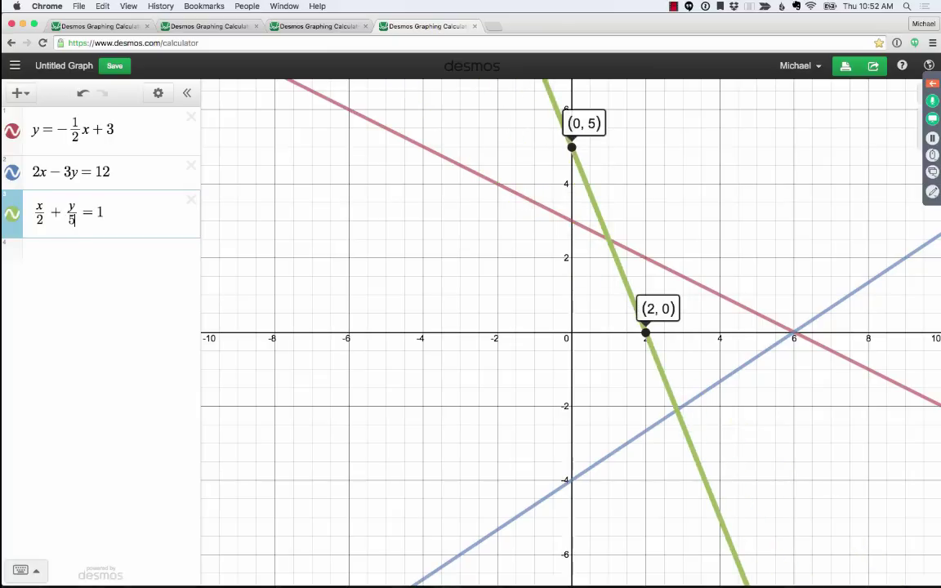
{"action": "key", "text": "BackSpace"}
{"action": "type", "text": "4"}
{"action": "key", "text": "BackSpace"}
{"action": "type", "text": "3"}
{"action": "key", "text": "BackSpace"}
{"action": "type", "text": "4"}
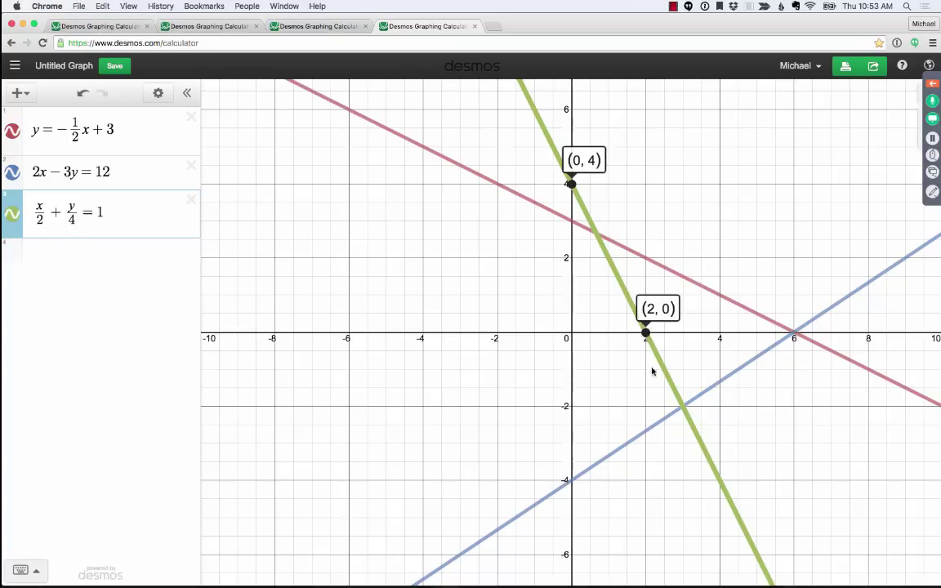
- Mark the green–blue intersection and turn the green line into x/2 + y/4 ≥ 1
{"action": "left_click", "coordinate": [683, 408]}
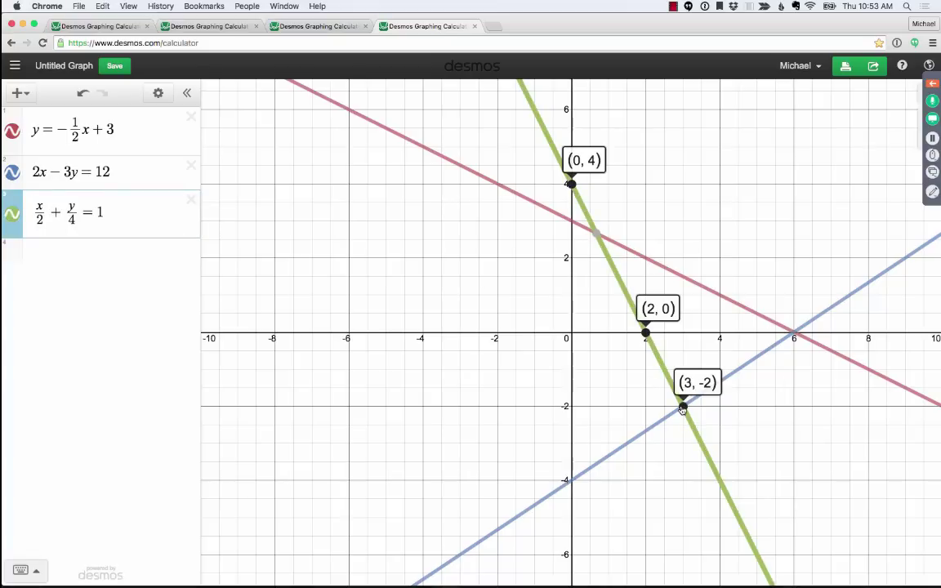
{"action": "left_click", "coordinate": [721, 158]}
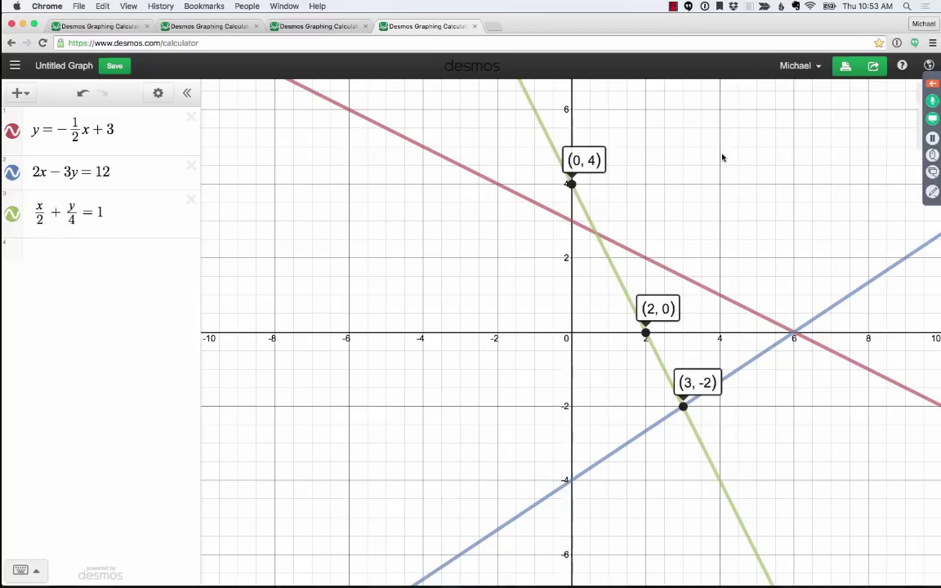
{"action": "left_click", "coordinate": [97, 193]}
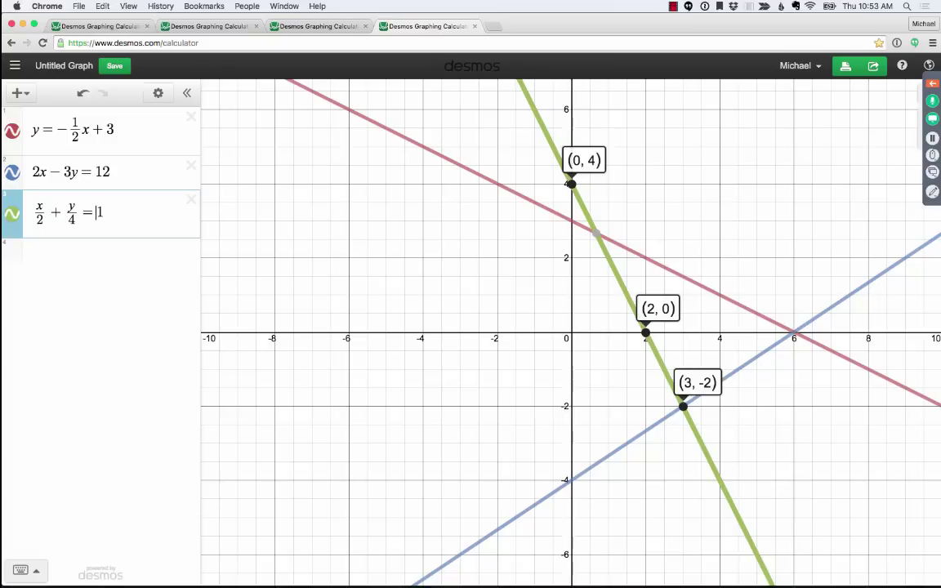
{"action": "left_click", "coordinate": [695, 213]}
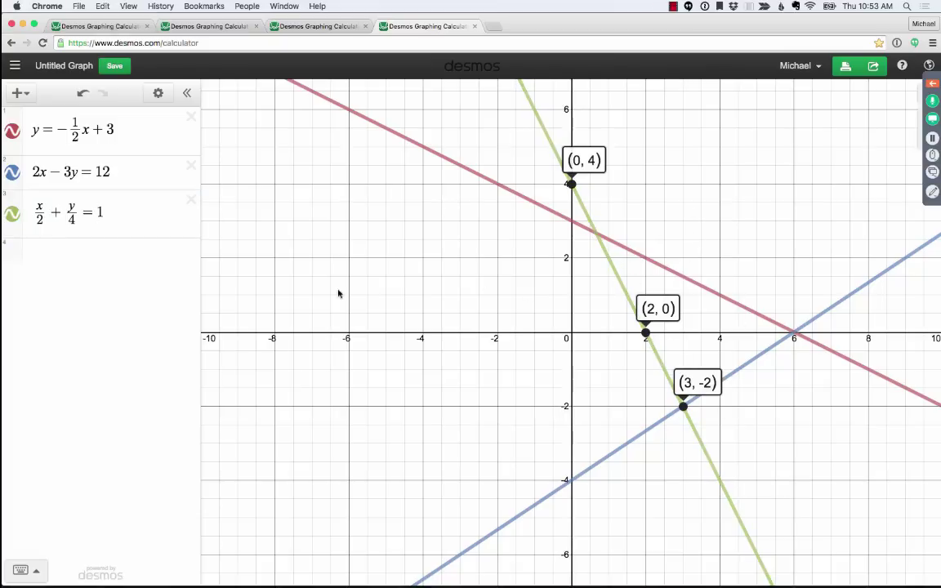
{"action": "left_click", "coordinate": [105, 212]}
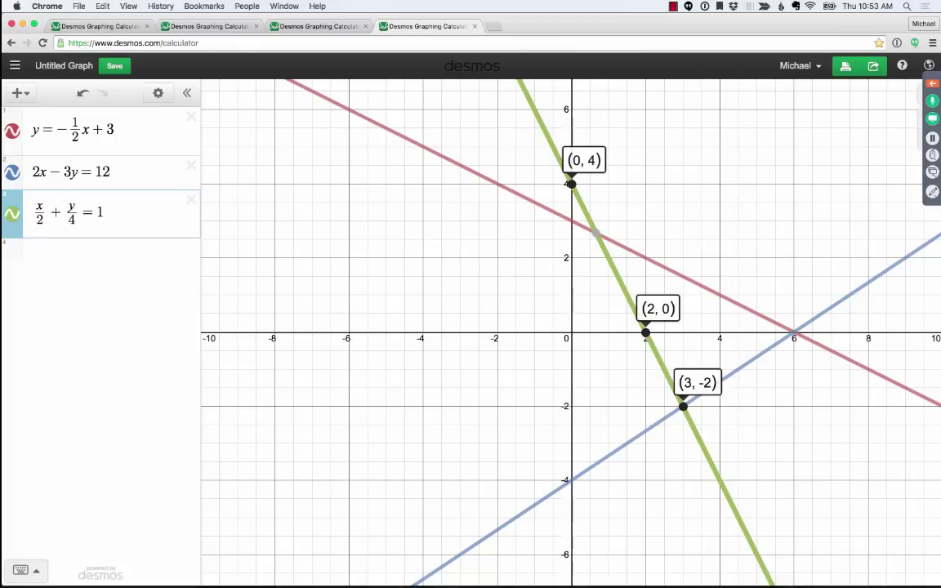
{"action": "left_click", "coordinate": [97, 212]}
{"action": "key", "text": "BackSpace"}
{"action": "type", "text": ">"}
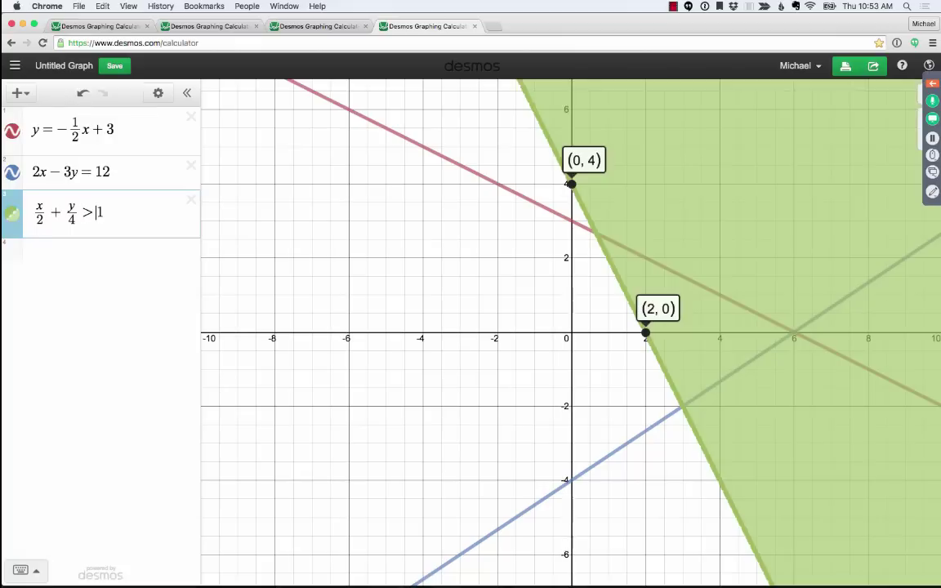
- Change the blue line to 2x − 3y ≥ 12 and the red to y ≤ −½x + 3
{"action": "left_click", "coordinate": [123, 167]}
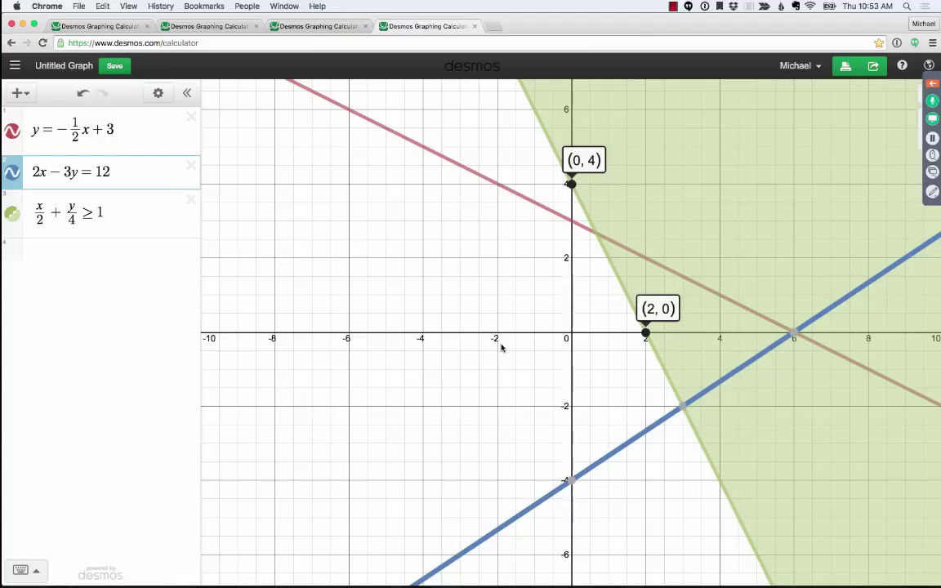
{"action": "key", "text": "shift+Left"}
{"action": "type", "text": ">="}
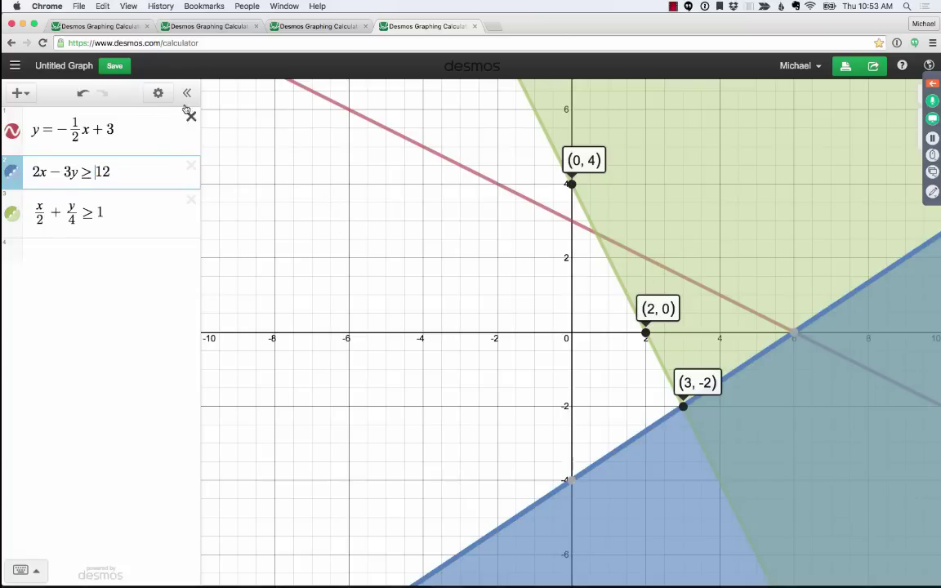
{"action": "left_click", "coordinate": [55, 133]}
{"action": "key", "text": "shift+Left"}
{"action": "type", "text": "<"}
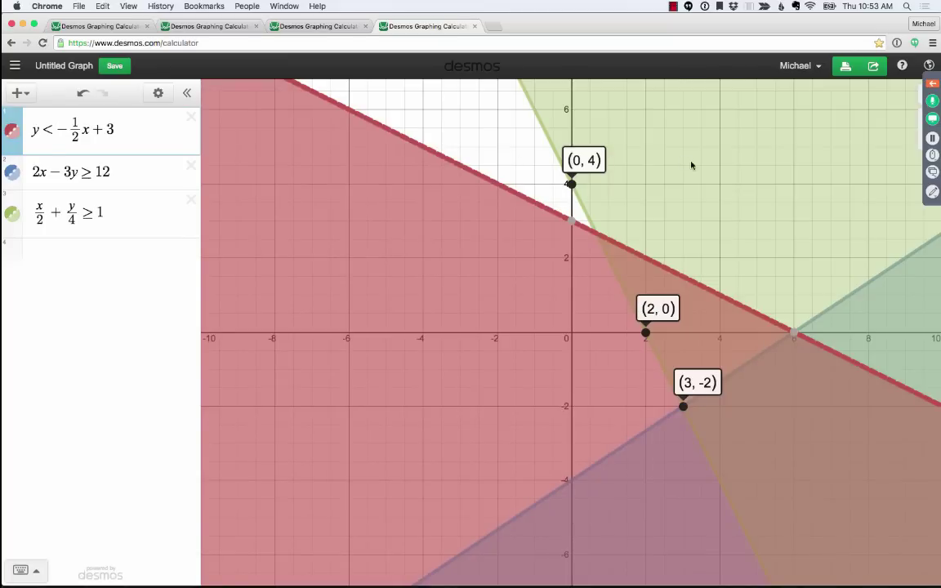
{"action": "left_click", "coordinate": [645, 161]}
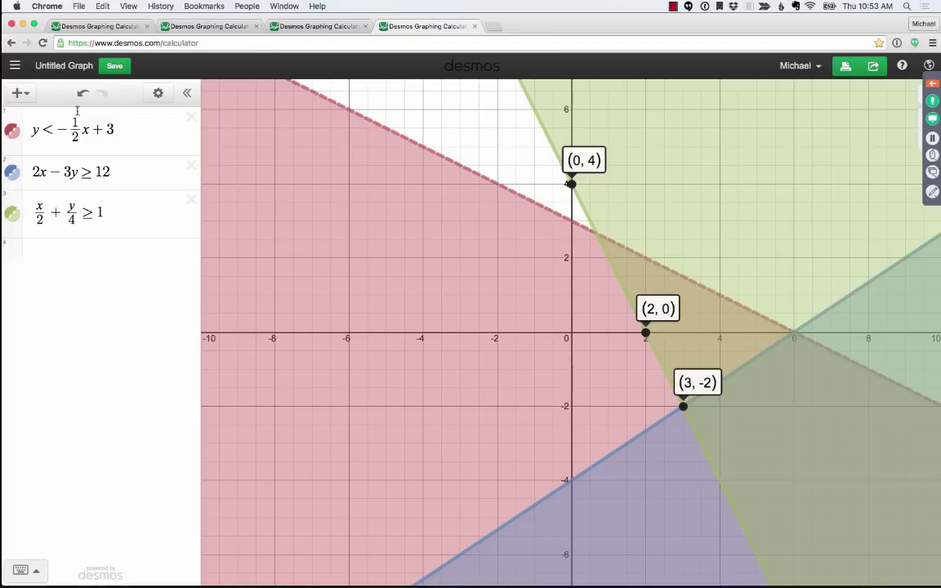
{"action": "left_click", "coordinate": [51, 116]}
{"action": "type", "text": "="}
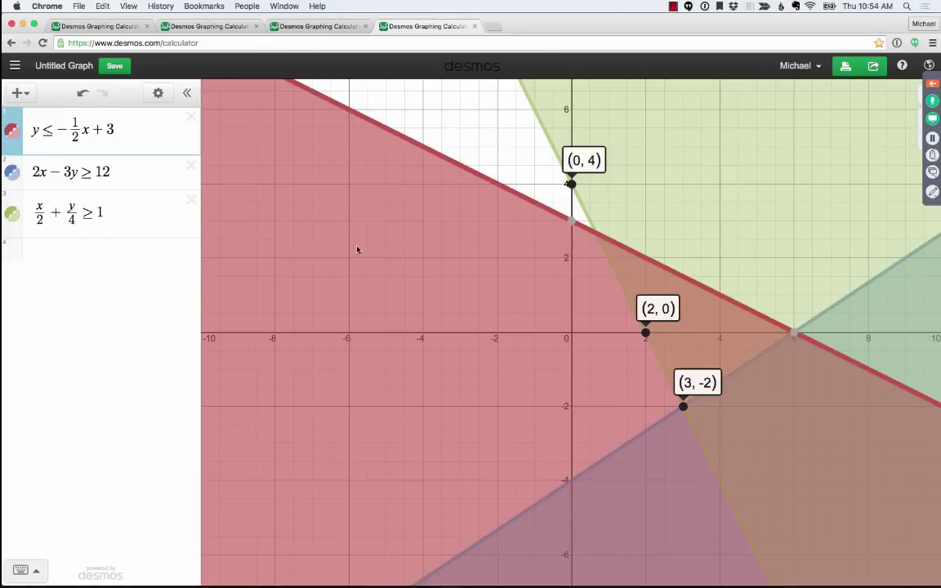
{"action": "left_click", "coordinate": [701, 158]}
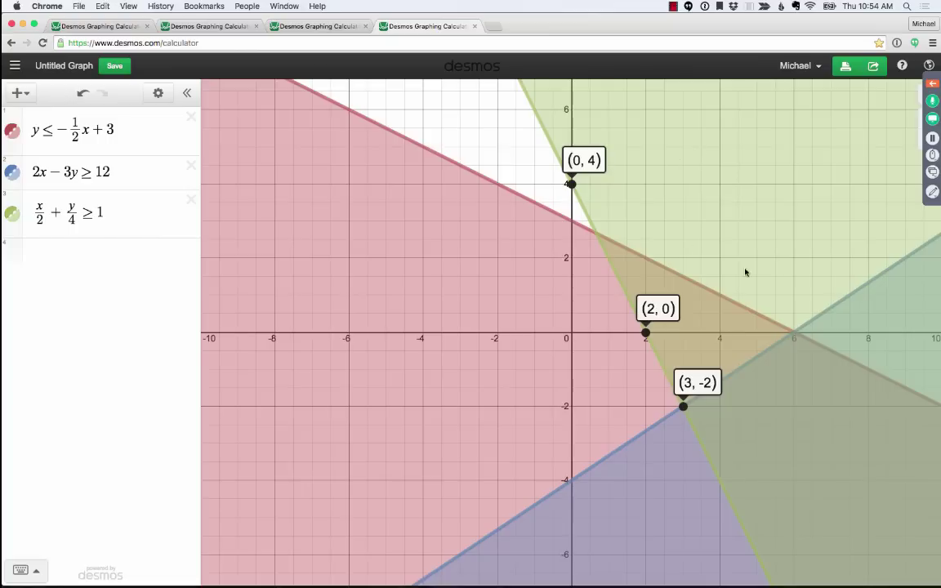
- Add the points (3,0), (4,0), (3,1) and (2,2) in new rows
{"action": "left_click", "coordinate": [92, 256]}
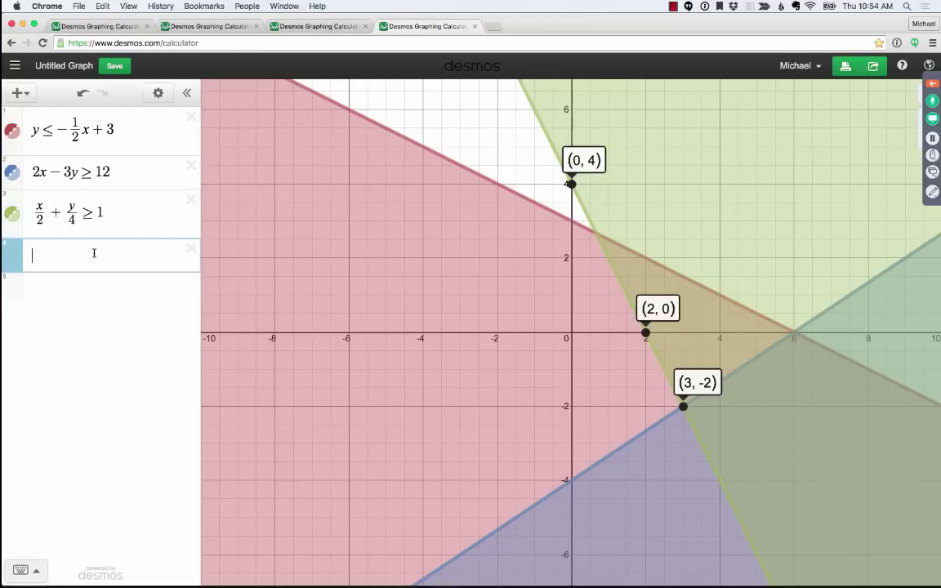
{"action": "type", "text": "(3,0)"}
{"action": "key", "text": "Return"}
{"action": "type", "text": "(4,0)"}
{"action": "key", "text": "Return"}
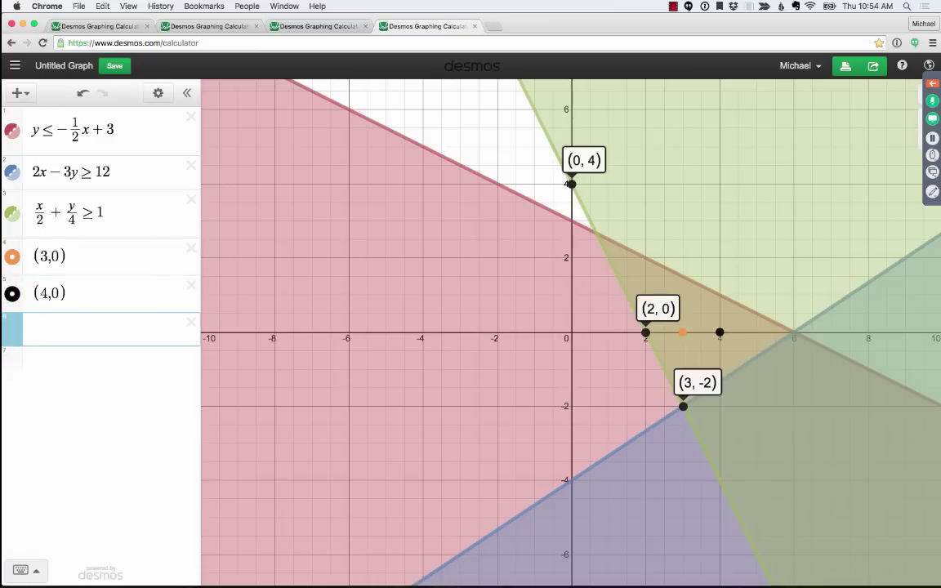
{"action": "type", "text": "(3,1)"}
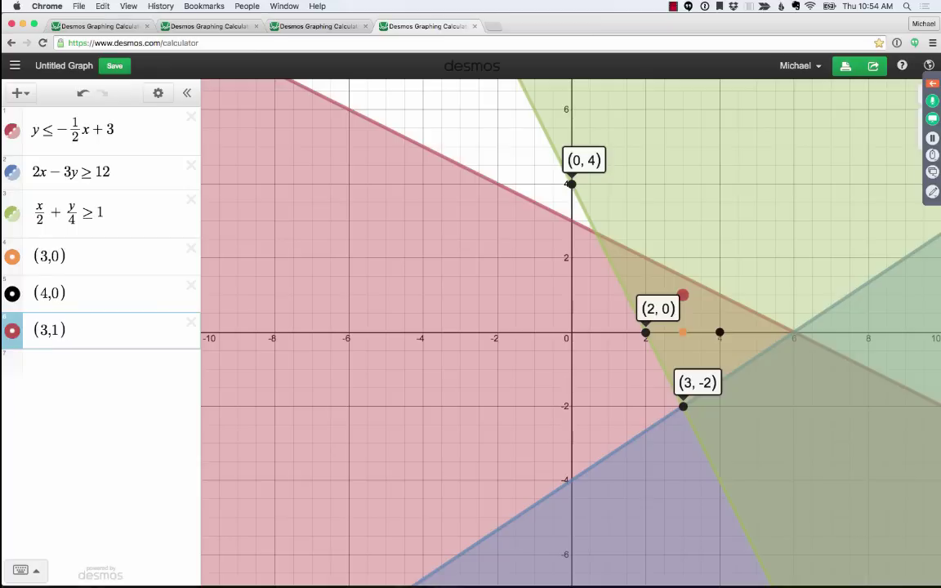
{"action": "key", "text": "Return"}
{"action": "type", "text": "(2,2"}
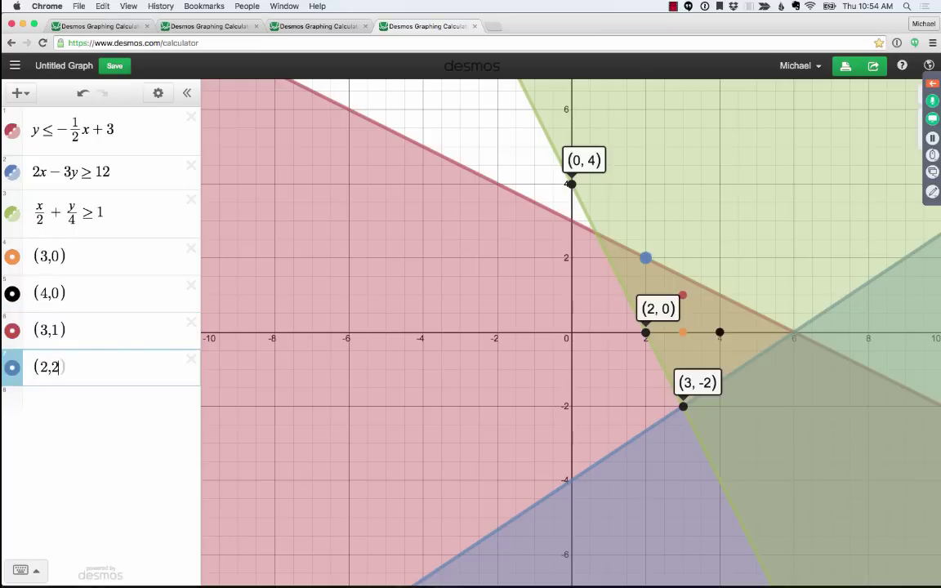
{"action": "type", "text": ")"}
- Colour the (3,0), (3,1) and (2,2) points black
{"action": "left_click", "coordinate": [15, 260]}
{"action": "left_click", "coordinate": [166, 263]}
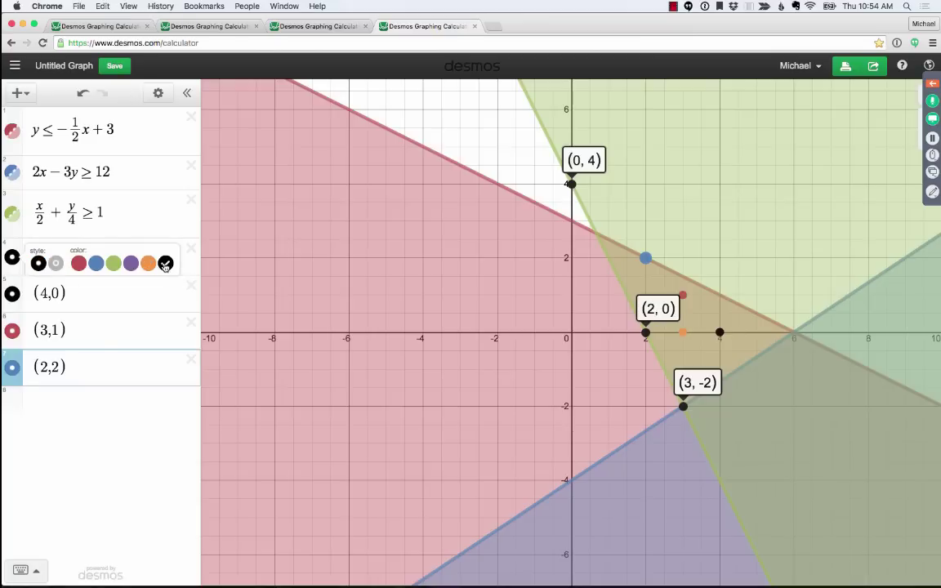
{"action": "left_click", "coordinate": [12, 330]}
{"action": "left_click", "coordinate": [12, 330]}
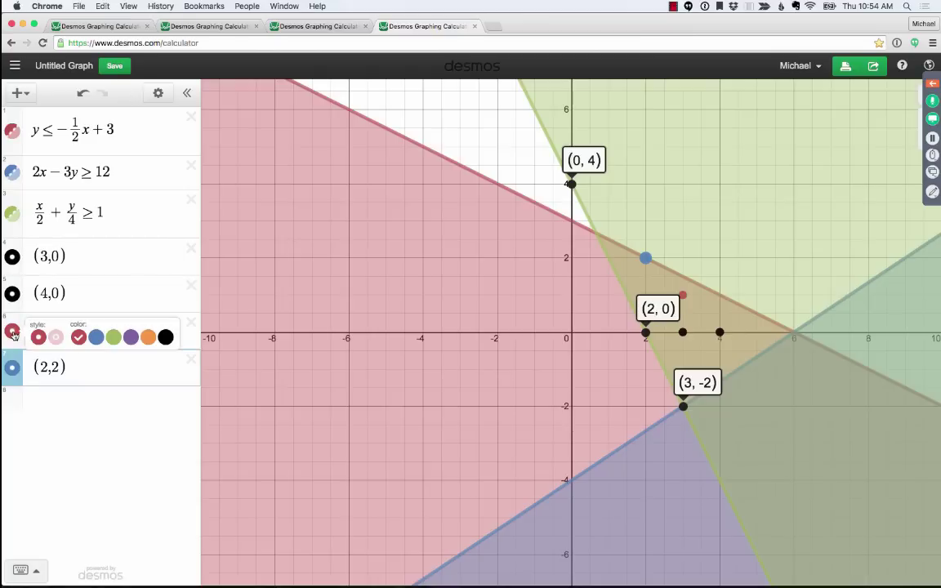
{"action": "left_click", "coordinate": [166, 338]}
{"action": "left_click", "coordinate": [12, 330]}
{"action": "left_click", "coordinate": [13, 367]}
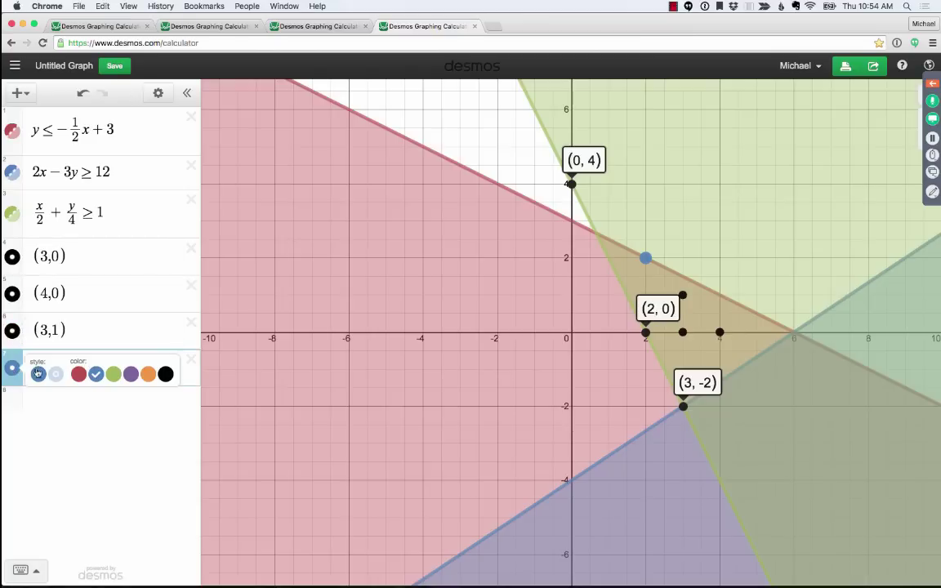
{"action": "left_click", "coordinate": [166, 375]}
{"action": "left_click", "coordinate": [420, 250]}
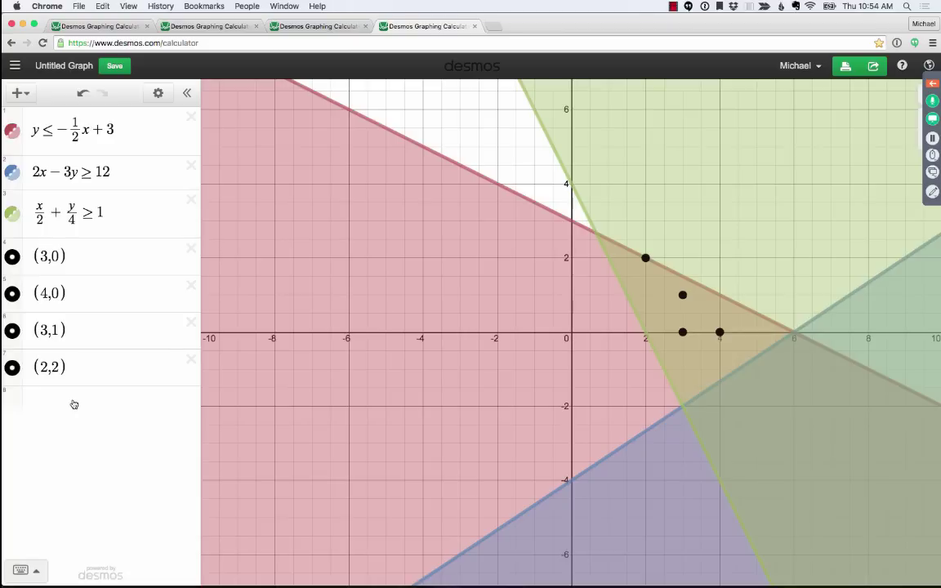
- Present the student.desmos.com class-code slide in Keynote, then return to Chrome
{"action": "key", "text": "super+Tab"}
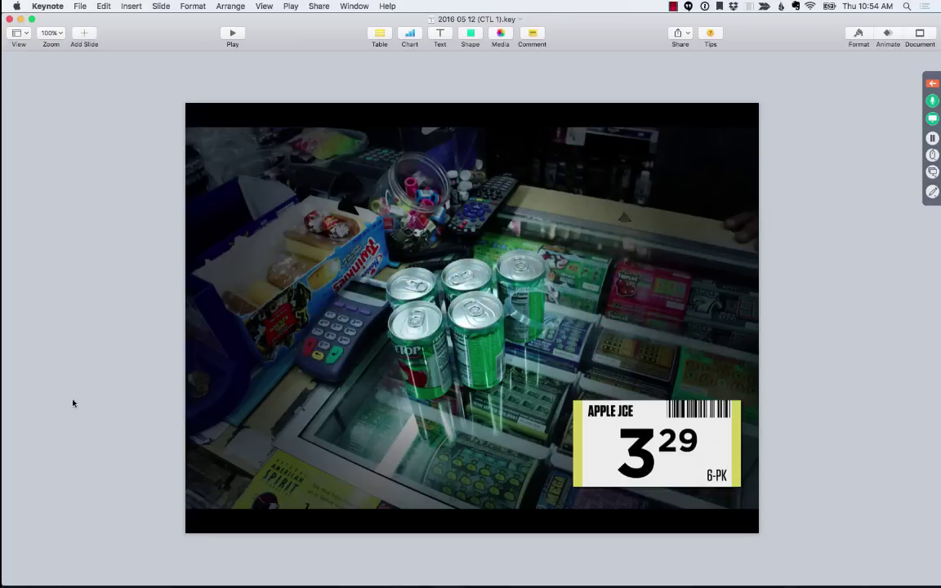
{"action": "key", "text": "Down"}
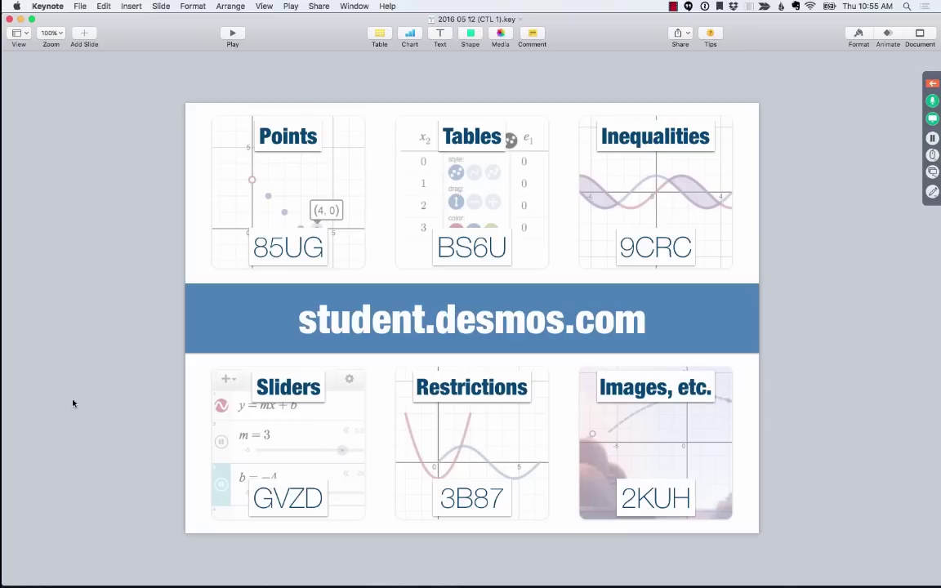
{"action": "key", "text": "super+Tab"}
- Load student.desmos.com in a new tab and sign out to the class-code prompt
{"action": "key", "text": "super+t"}
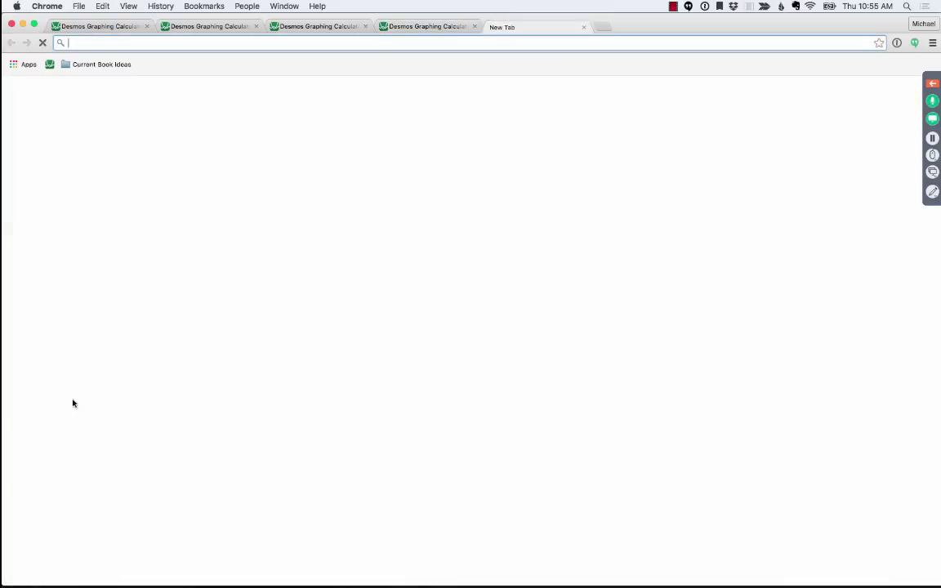
{"action": "type", "text": "student"}
{"action": "key", "text": "Return"}
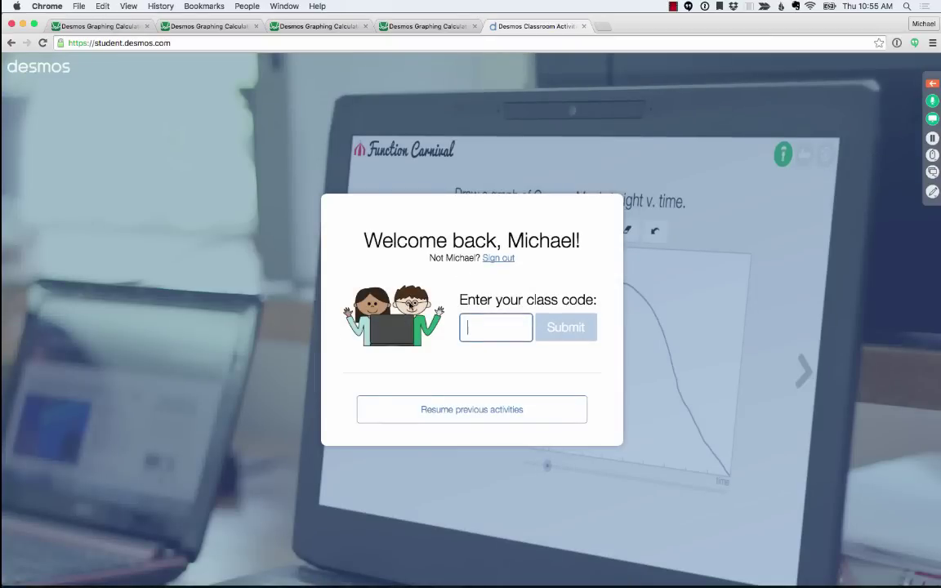
{"action": "left_click", "coordinate": [545, 235]}
{"action": "double_click", "coordinate": [546, 235]}
{"action": "left_click", "coordinate": [485, 209]}
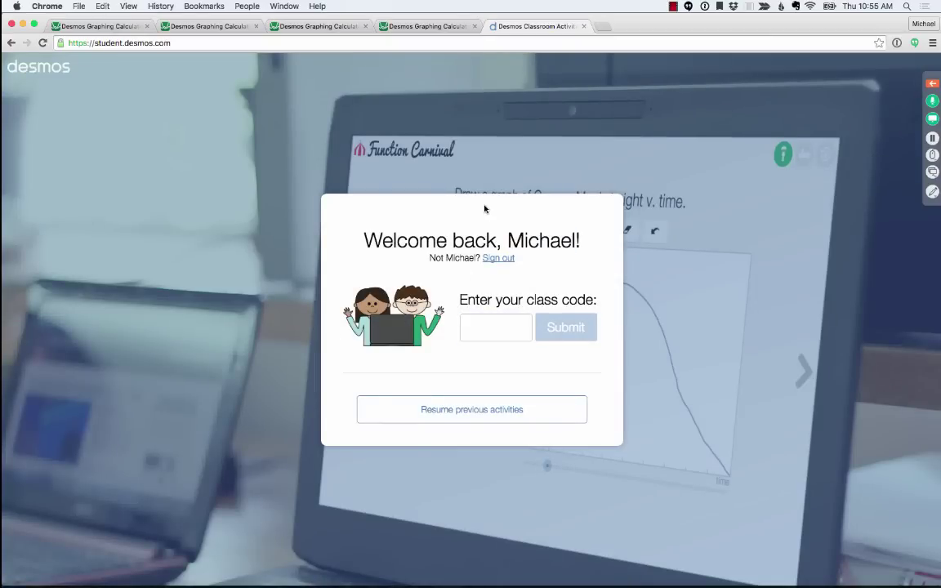
{"action": "left_click", "coordinate": [500, 260]}
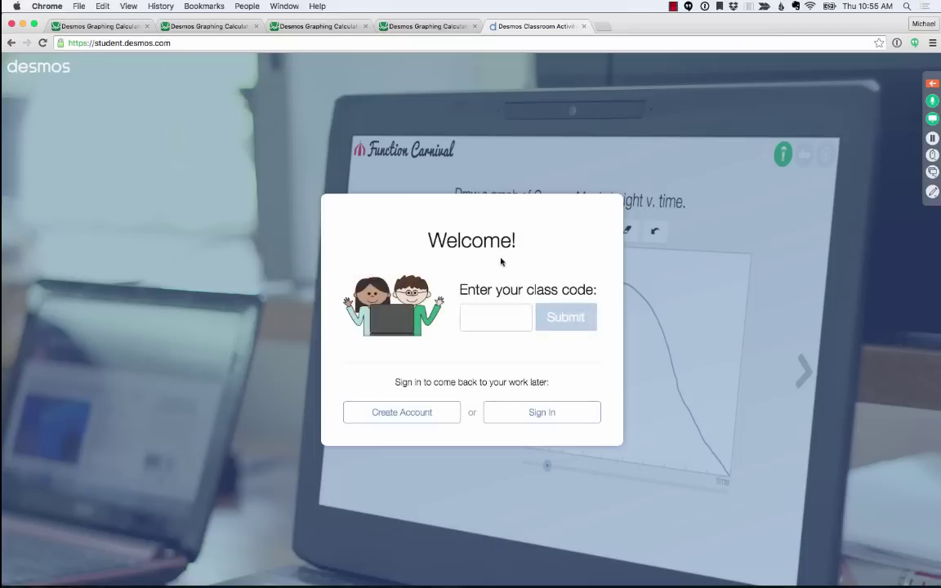
{"action": "left_click", "coordinate": [485, 318]}
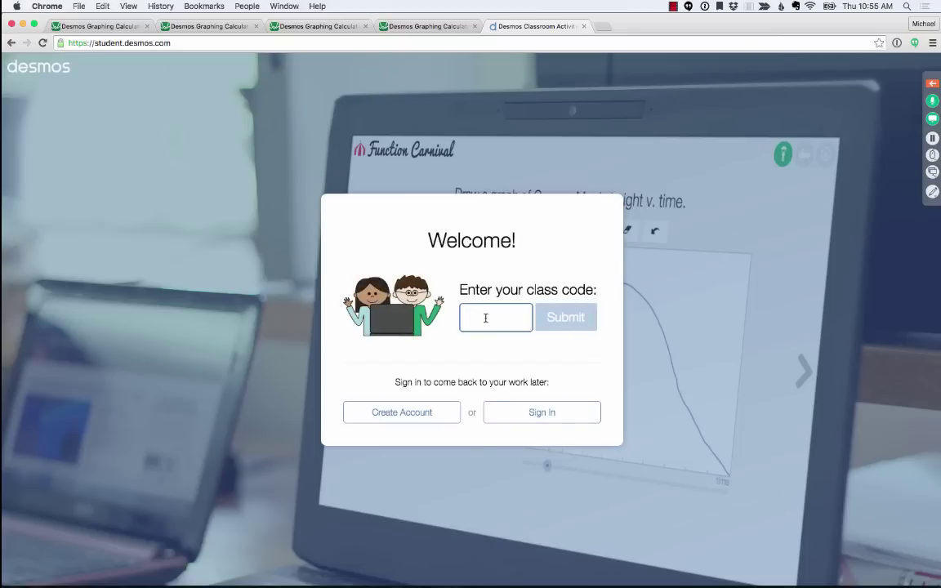
- On the Keynote slide, highlight the Tables, Inequalities, Sliders, Restrictions and Images codes
{"action": "key", "text": "super+Tab"}
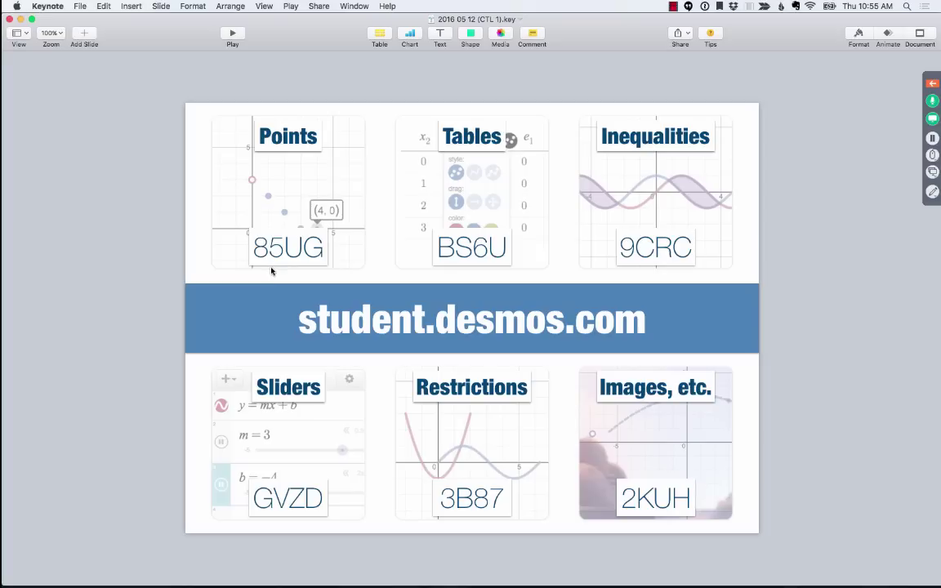
{"action": "left_click", "coordinate": [453, 247]}
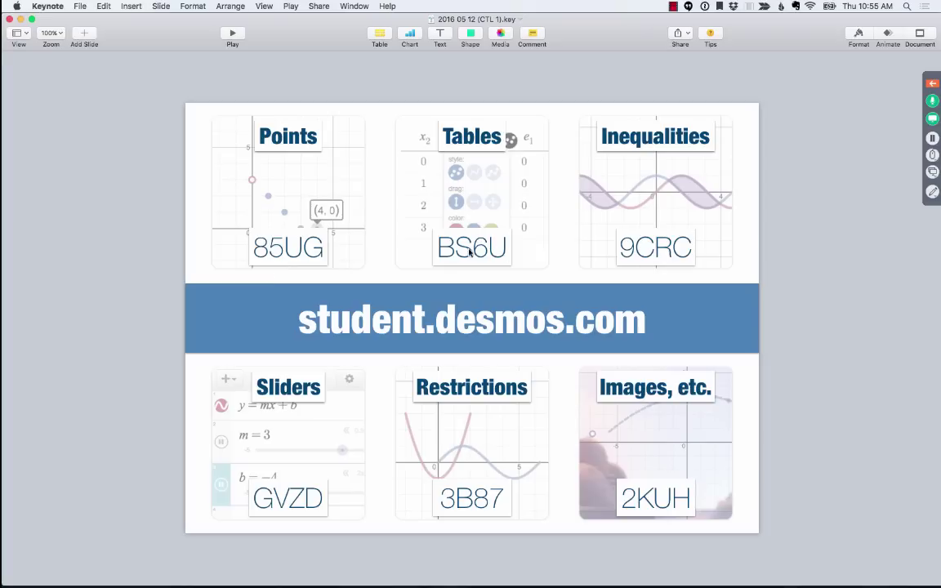
{"action": "left_click", "coordinate": [663, 253]}
{"action": "left_click", "coordinate": [293, 504]}
{"action": "left_click", "coordinate": [461, 494]}
{"action": "left_click", "coordinate": [653, 498]}
{"action": "left_click", "coordinate": [261, 253]}
{"action": "key", "text": "super+Tab"}
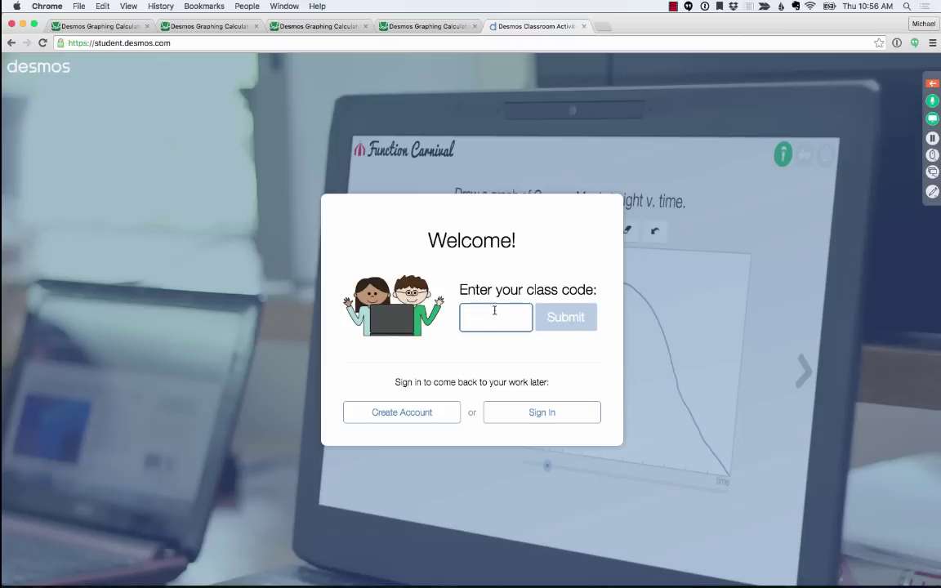
{"action": "type", "text": "85ug"}
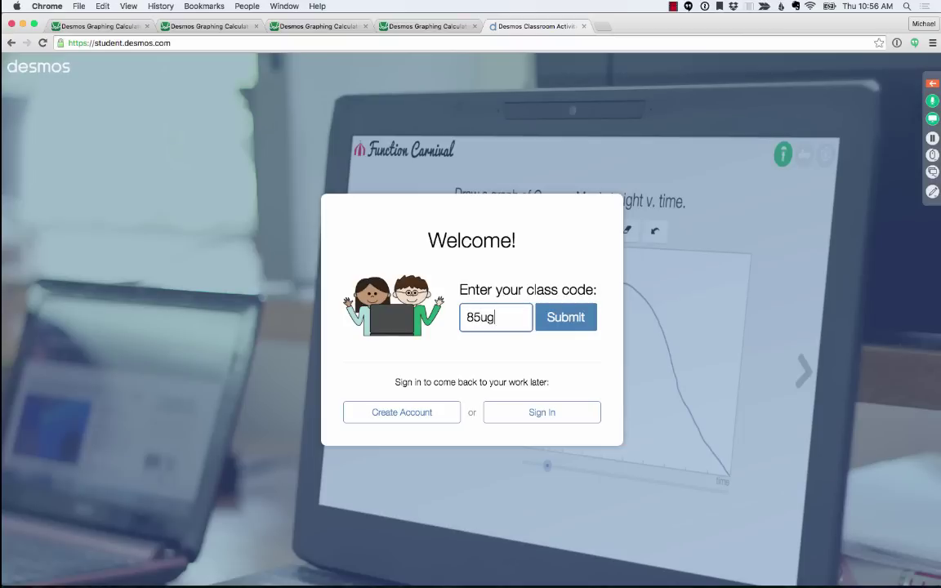
{"action": "left_click", "coordinate": [571, 327]}
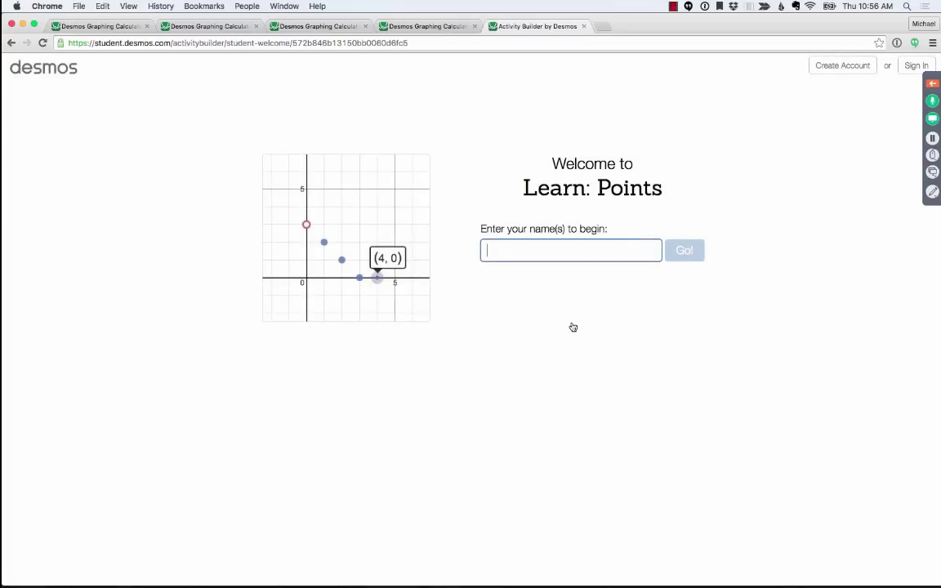
{"action": "type", "text": "Michael"}
{"action": "left_click", "coordinate": [684, 255]}
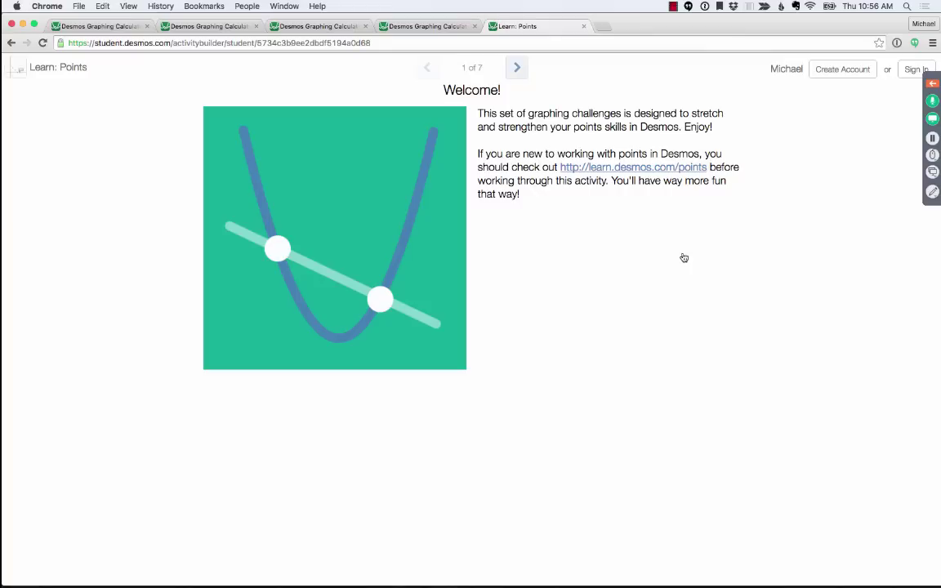
{"action": "left_click", "coordinate": [514, 68]}
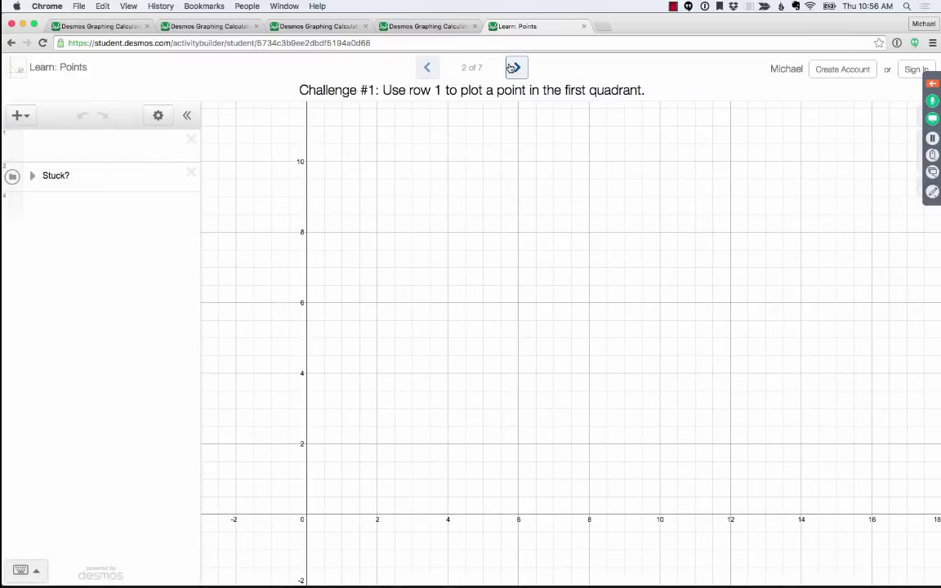
- Deselect the 85UG box and play the Keynote class-codes slide full screen
{"action": "key", "text": "super+Tab"}
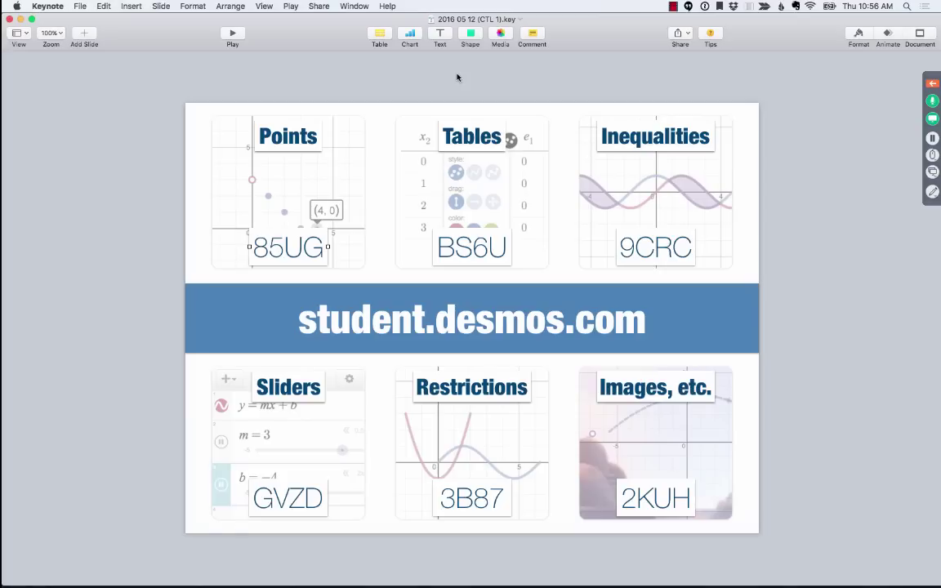
{"action": "left_click", "coordinate": [458, 77]}
{"action": "key", "text": "alt+super+p"}
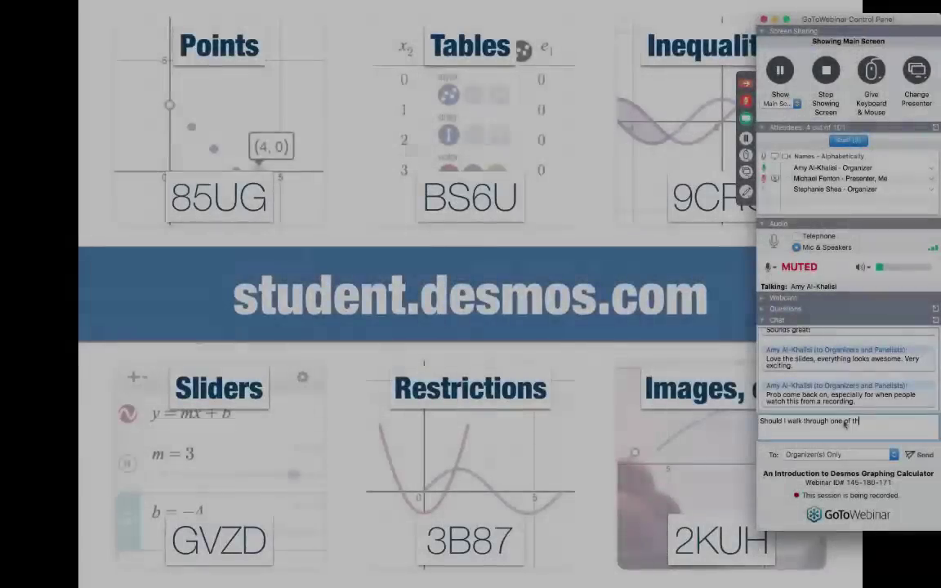
- Send the chat question about walking through the challenges, then collapse the control panel
{"action": "type", "text": "e challenges?"}
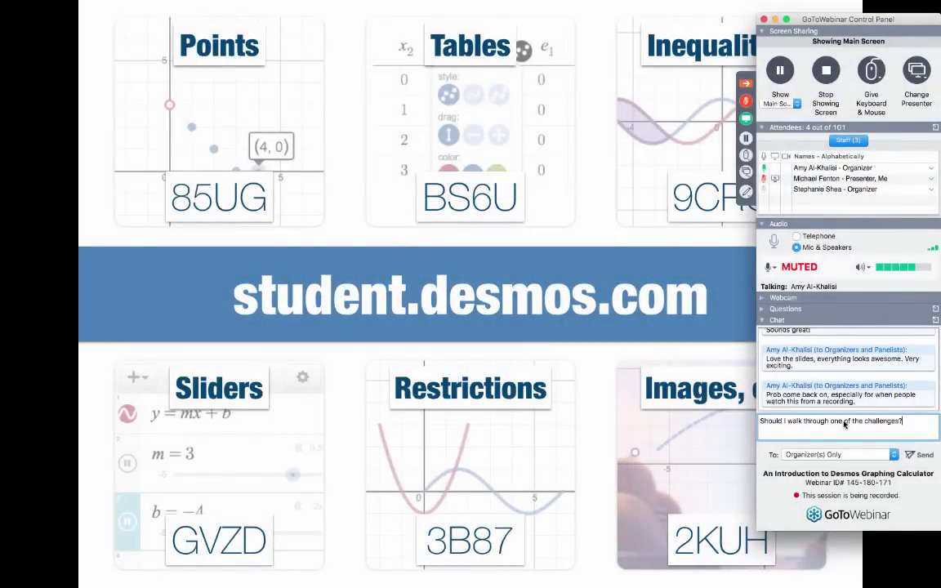
{"action": "key", "text": "Return"}
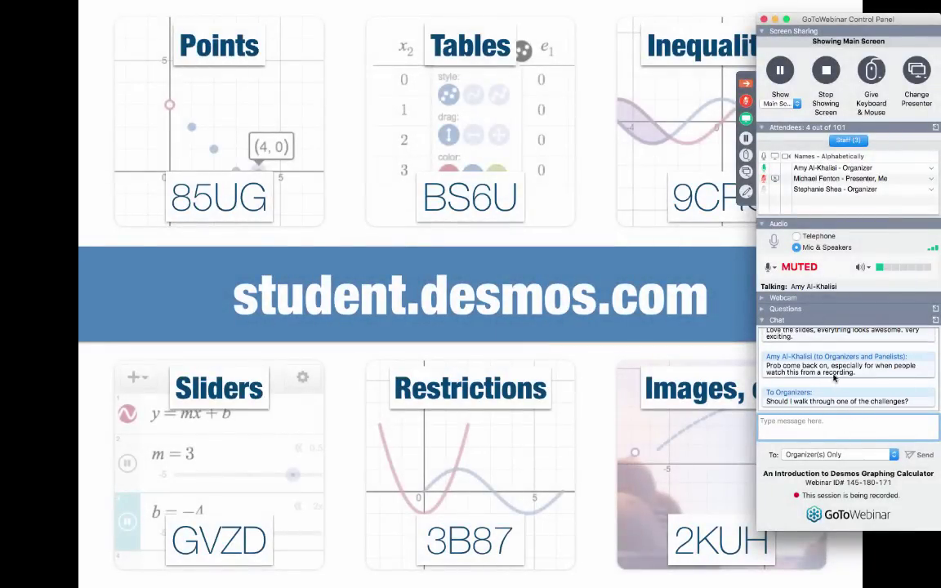
{"action": "left_click", "coordinate": [785, 309]}
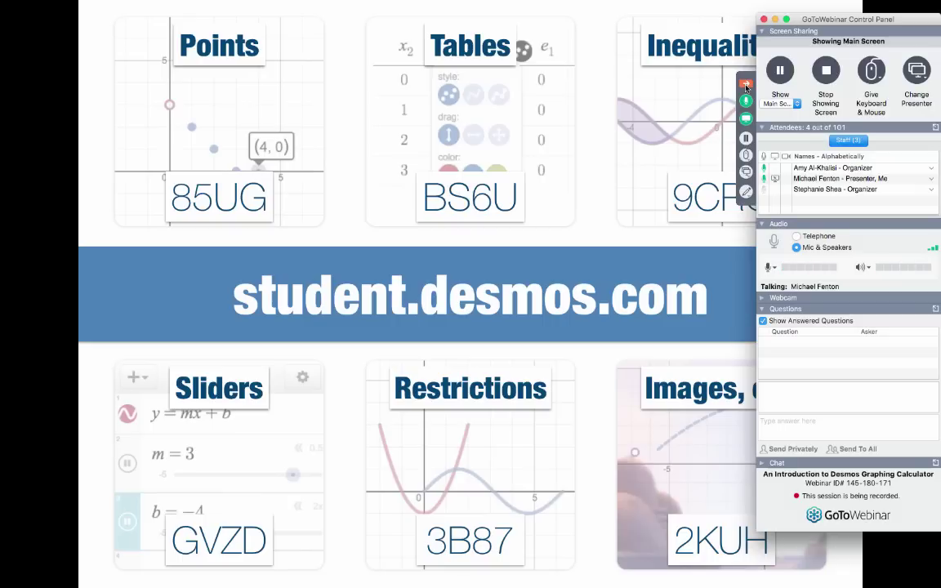
{"action": "left_click", "coordinate": [745, 84]}
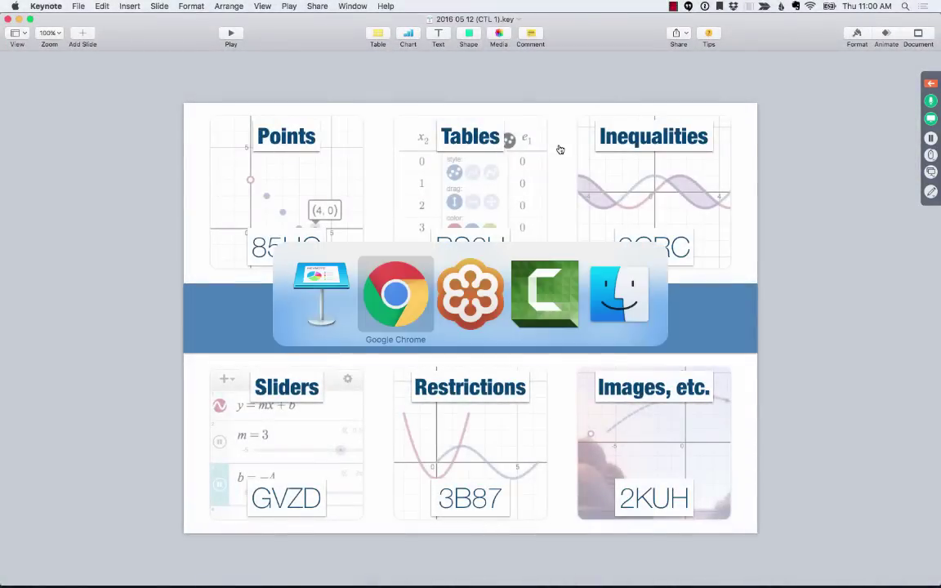
- Start a new Chrome tab with the address desmos.com/art
{"action": "key", "text": "super+t"}
{"action": "type", "text": "des"}
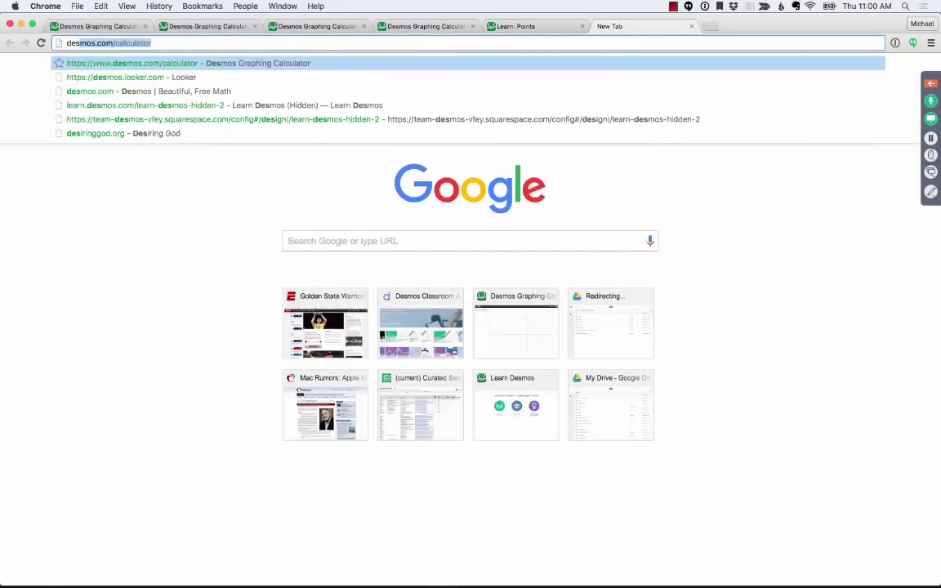
{"action": "type", "text": "mos.com/"}
{"action": "type", "text": "art"}
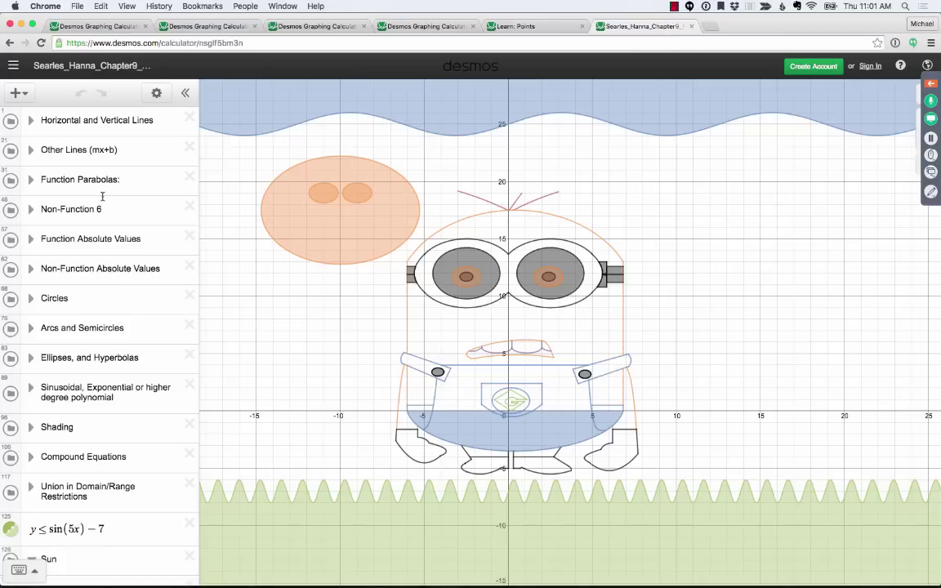
- Toggle the Horizontal and Vertical Lines folder's lines off and on, then expand the folder
{"action": "left_click", "coordinate": [31, 122]}
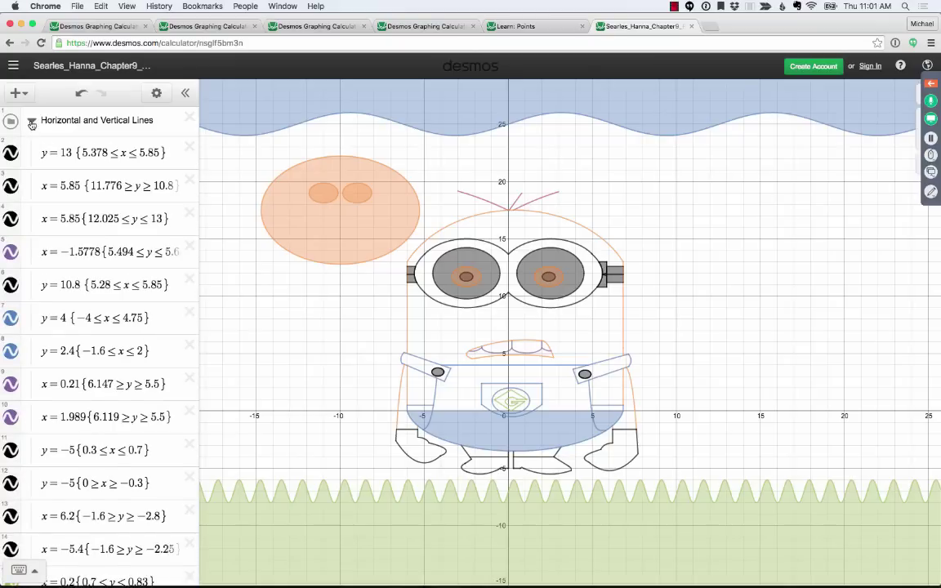
{"action": "left_click", "coordinate": [31, 121]}
{"action": "left_click", "coordinate": [11, 122]}
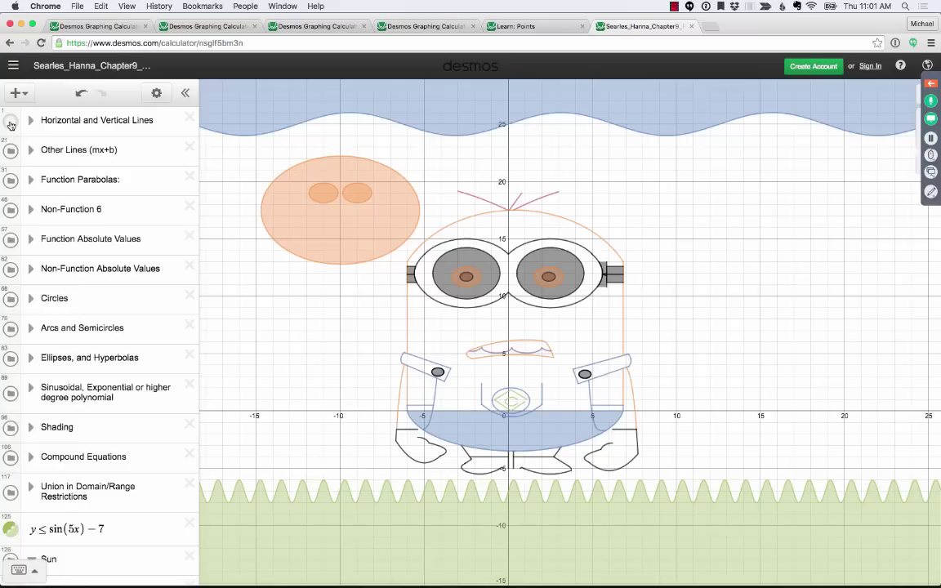
{"action": "left_click", "coordinate": [11, 122]}
{"action": "left_click", "coordinate": [11, 121]}
{"action": "left_click", "coordinate": [10, 122]}
{"action": "left_click", "coordinate": [30, 122]}
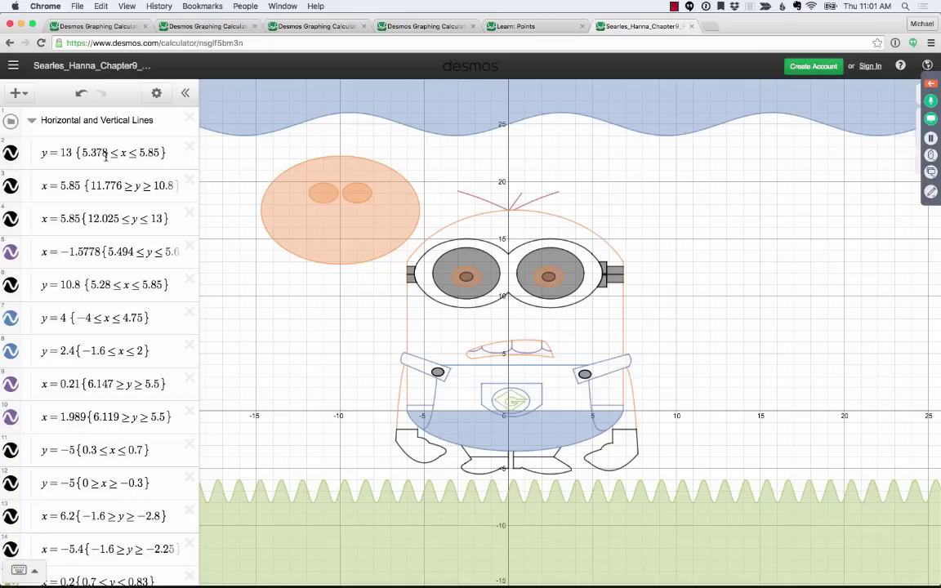
- Toggle the y = 13 segment off and on to see which line it draws
{"action": "left_click", "coordinate": [11, 153]}
{"action": "left_click", "coordinate": [11, 154]}
{"action": "left_click", "coordinate": [11, 153]}
{"action": "left_click", "coordinate": [10, 154]}
- Zoom in on the minion's goggle strap and hide the y = 13 segment
{"action": "left_click", "coordinate": [921, 116]}
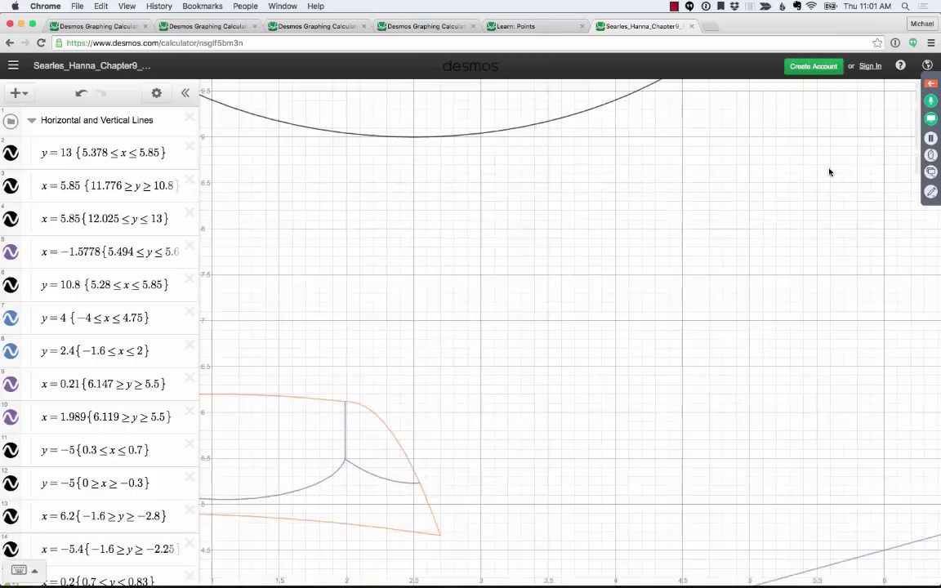
{"action": "scroll", "coordinate": [650, 376], "scroll_direction": "up", "scroll_amount": 5}
{"action": "left_click_drag", "start_coordinate": [650, 376], "coordinate": [192, 304]}
{"action": "left_click", "coordinate": [9, 154]}
{"action": "left_click", "coordinate": [9, 153]}
{"action": "left_click_drag", "start_coordinate": [383, 191], "coordinate": [540, 281]}
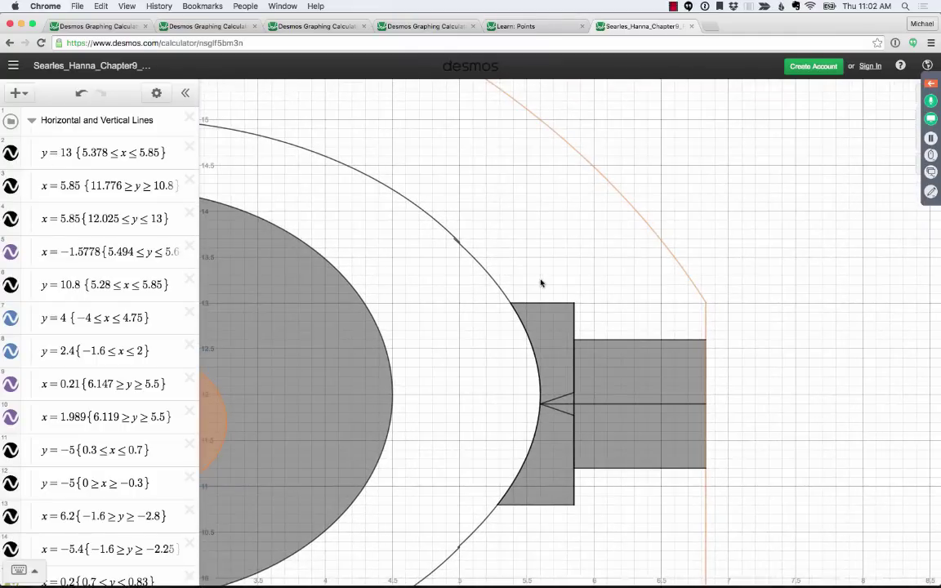
{"action": "left_click", "coordinate": [9, 156]}
{"action": "left_click", "coordinate": [9, 156]}
{"action": "left_click", "coordinate": [9, 155]}
- Zoom out to the whole minion; collapse Horizontal and Vertical Lines, Other Lines, Function Parabolas
{"action": "left_click", "coordinate": [924, 139]}
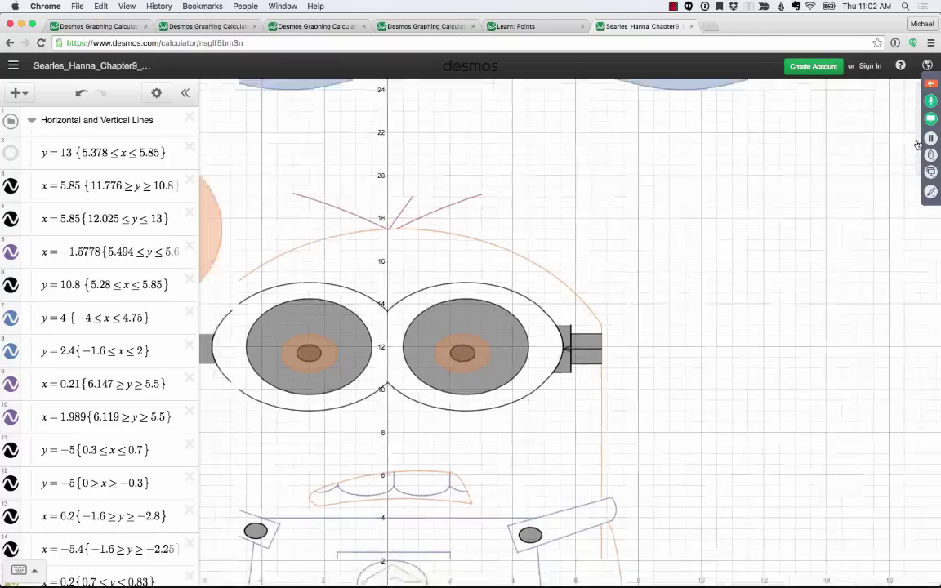
{"action": "scroll", "coordinate": [736, 309], "scroll_direction": "down", "scroll_amount": 5}
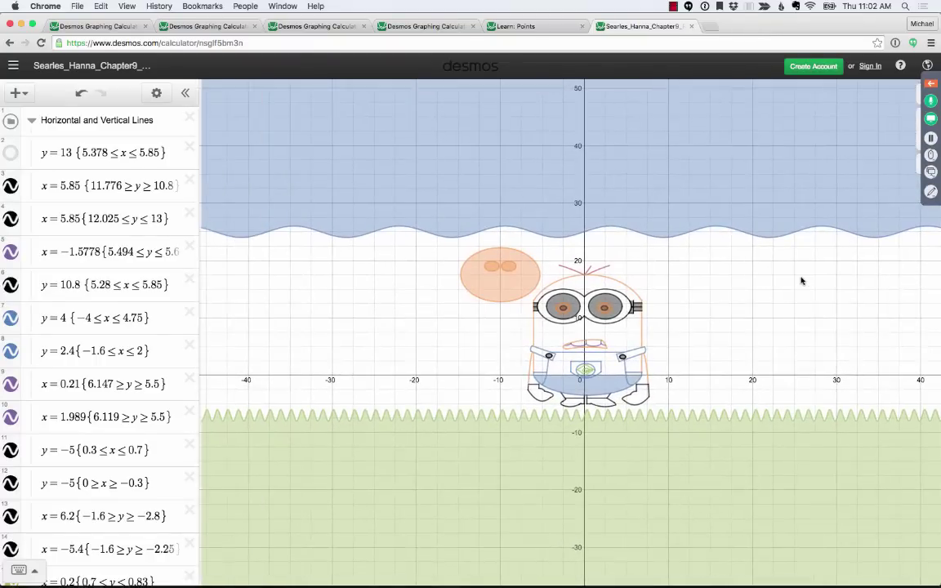
{"action": "left_click", "coordinate": [31, 119]}
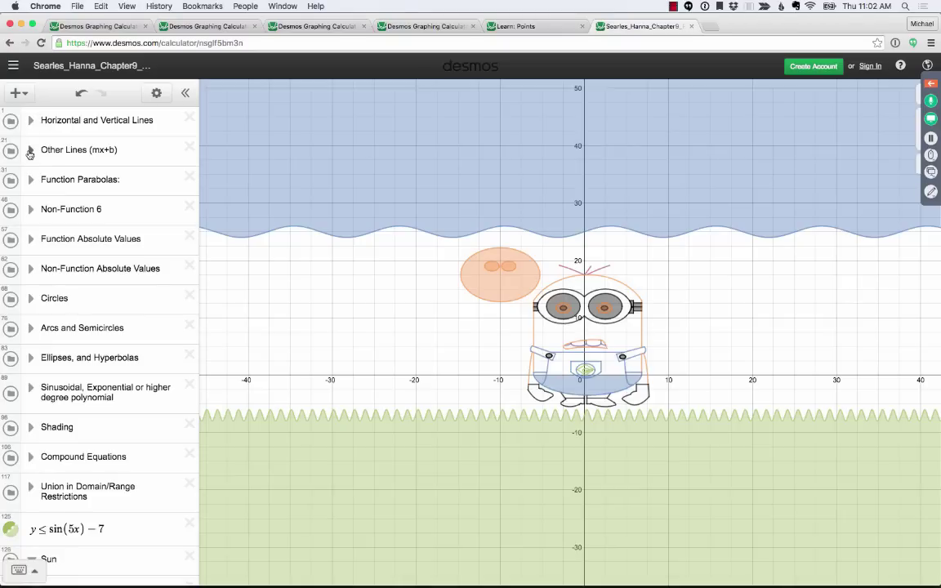
{"action": "left_click", "coordinate": [30, 150]}
{"action": "left_click", "coordinate": [30, 150]}
{"action": "left_click", "coordinate": [30, 179]}
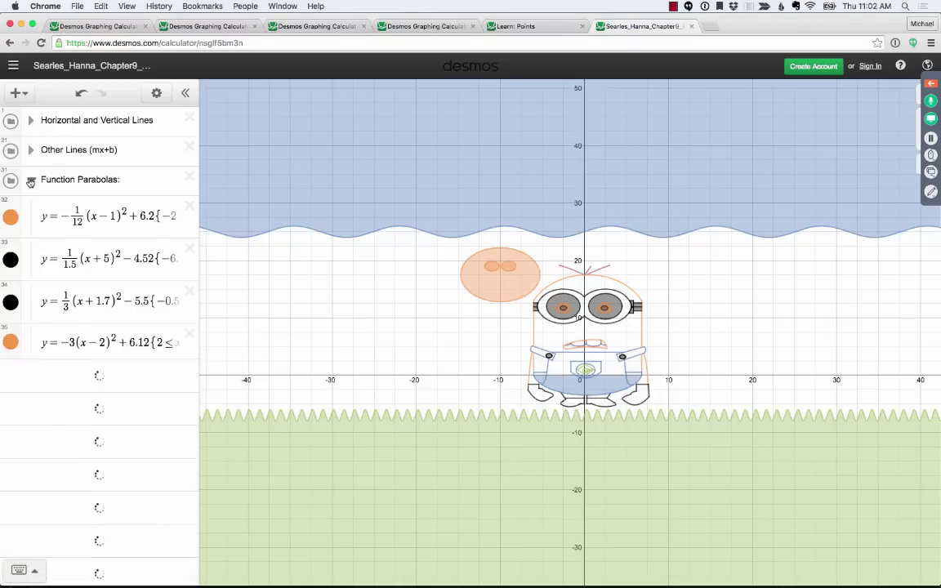
{"action": "left_click", "coordinate": [30, 180]}
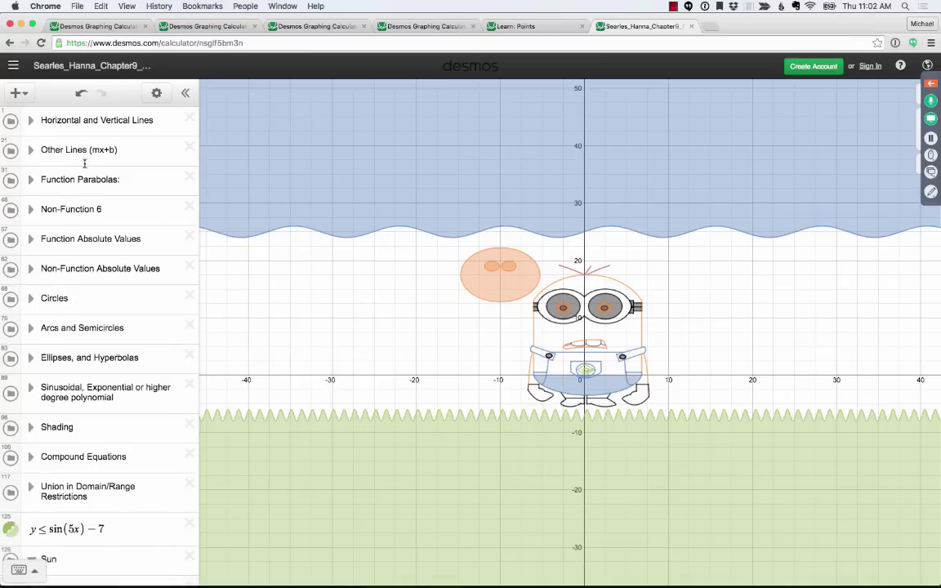
- Toggle the green y ≤ sin(5x) − 7 ground shading off and back on, then collapse the Sun folder
{"action": "left_click", "coordinate": [31, 210]}
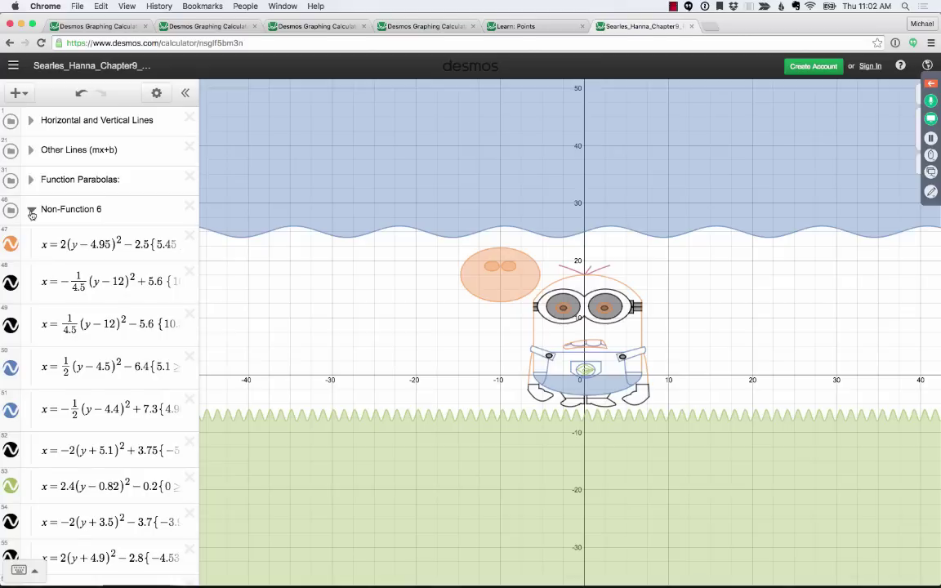
{"action": "left_click", "coordinate": [31, 211]}
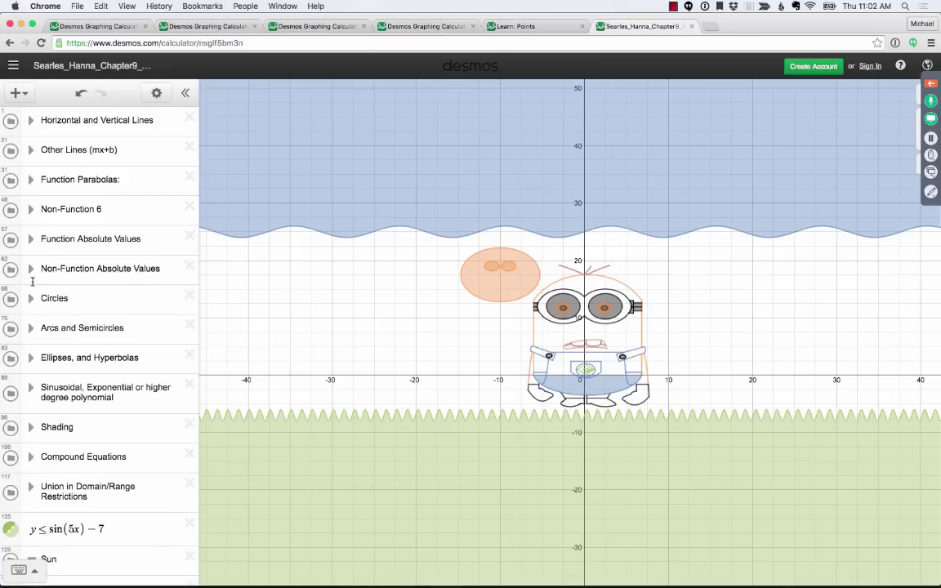
{"action": "scroll", "coordinate": [33, 343], "scroll_direction": "down", "scroll_amount": 2}
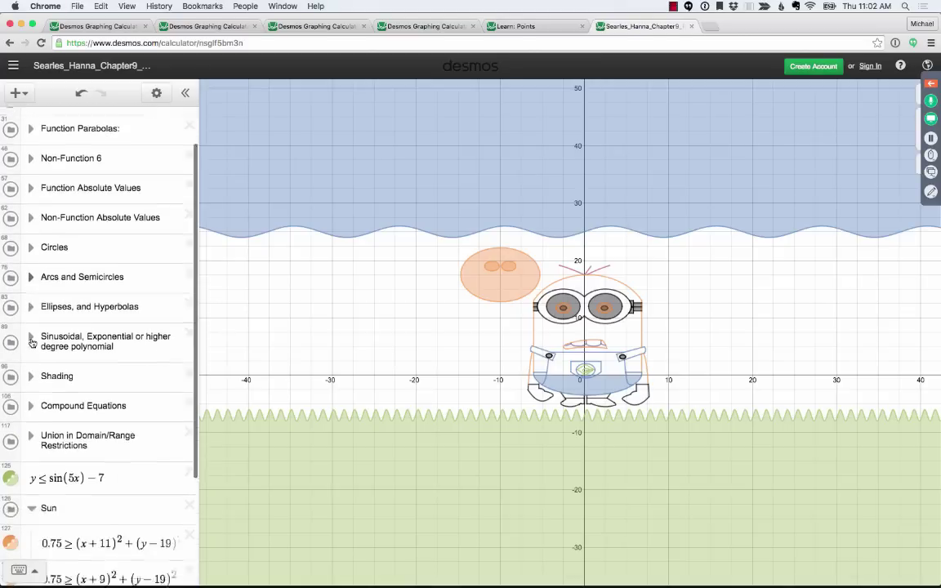
{"action": "scroll", "coordinate": [32, 343], "scroll_direction": "down", "scroll_amount": 4}
{"action": "left_click", "coordinate": [11, 327]}
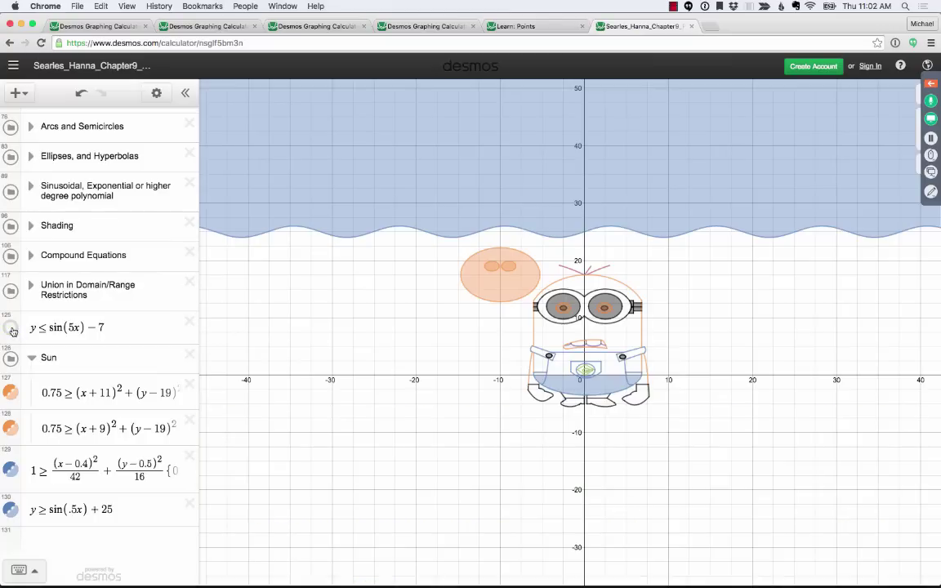
{"action": "left_click", "coordinate": [11, 327]}
{"action": "left_click", "coordinate": [10, 328]}
{"action": "left_click", "coordinate": [65, 328]}
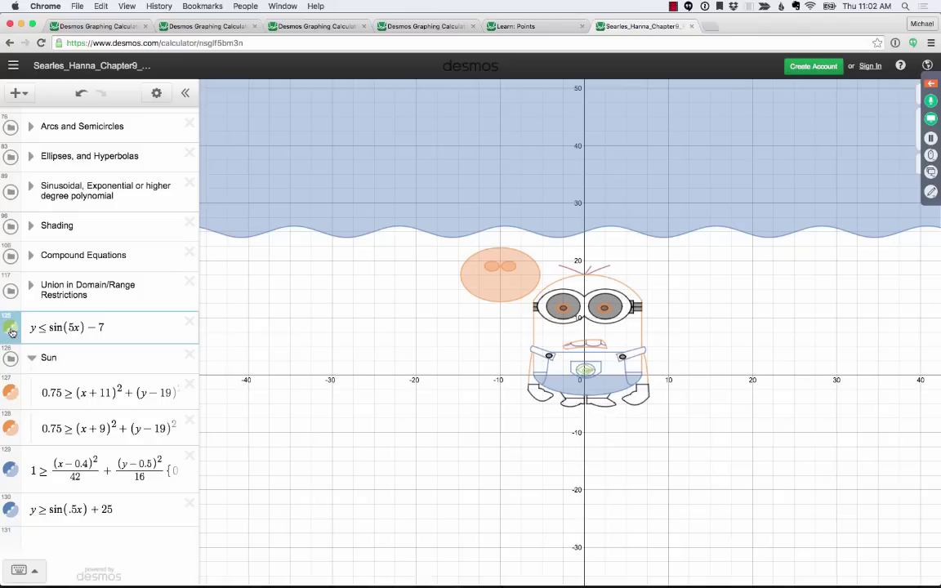
{"action": "left_click", "coordinate": [12, 330]}
{"action": "left_click", "coordinate": [31, 357]}
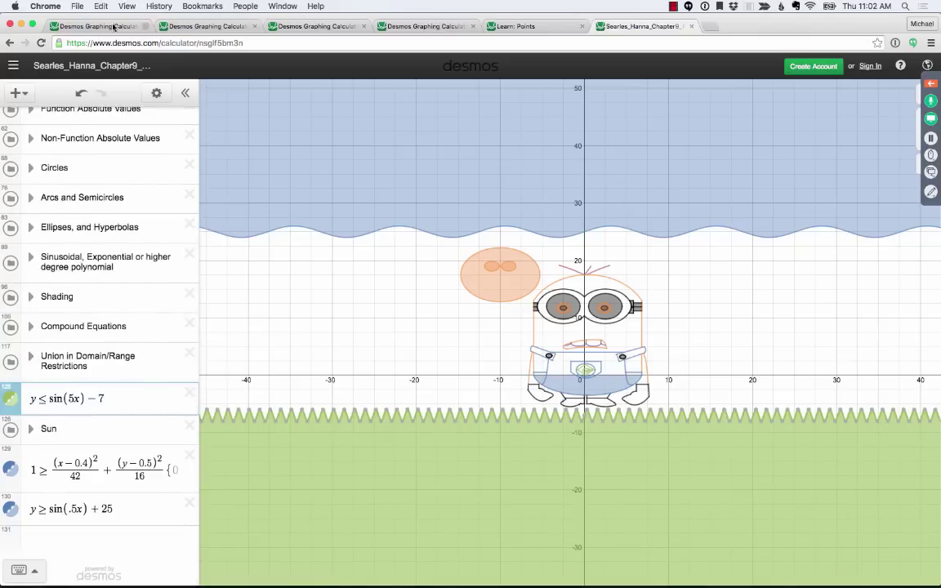
- Return to the Staff Picks art gallery, discarding the graph, and scroll through it and back
{"action": "left_click", "coordinate": [9, 43]}
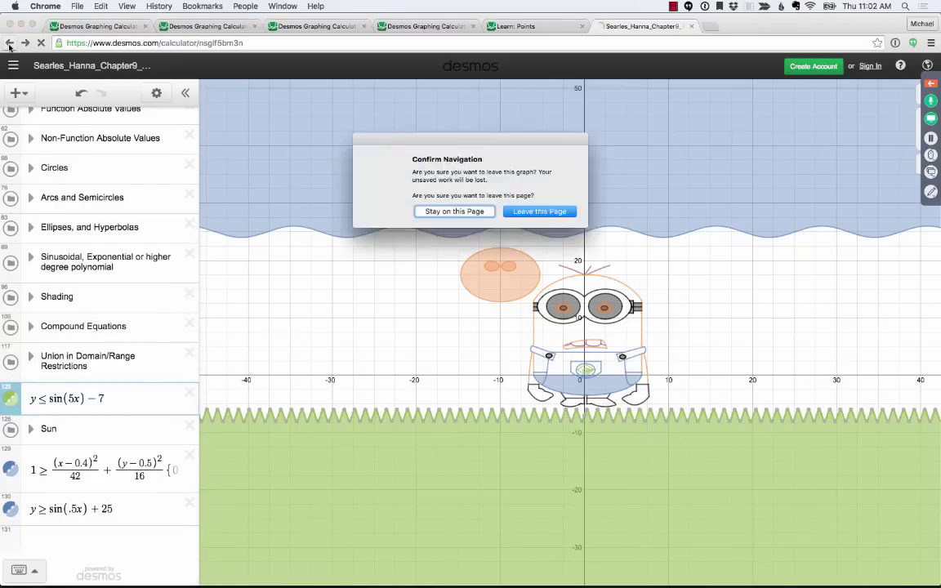
{"action": "left_click", "coordinate": [544, 211]}
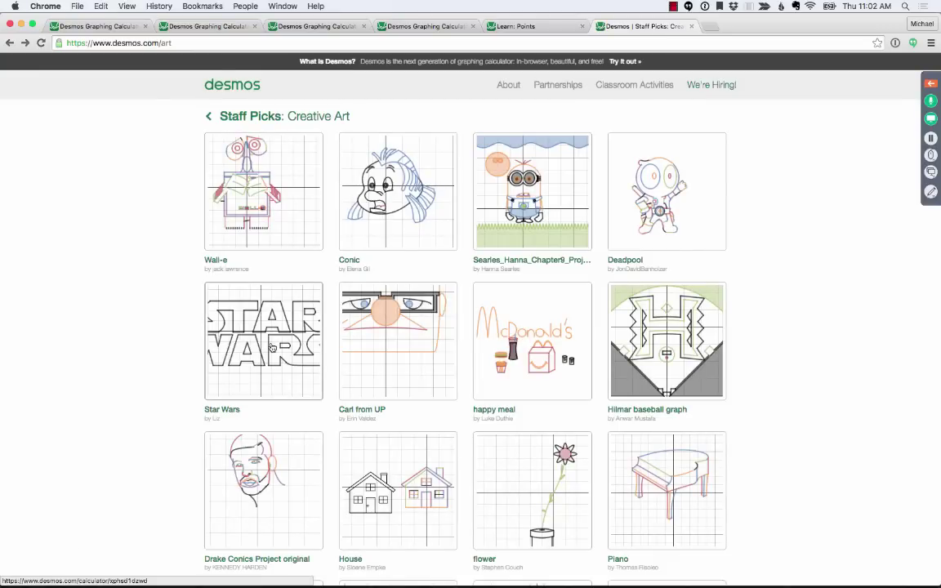
{"action": "scroll", "coordinate": [272, 348], "scroll_direction": "down", "scroll_amount": 10}
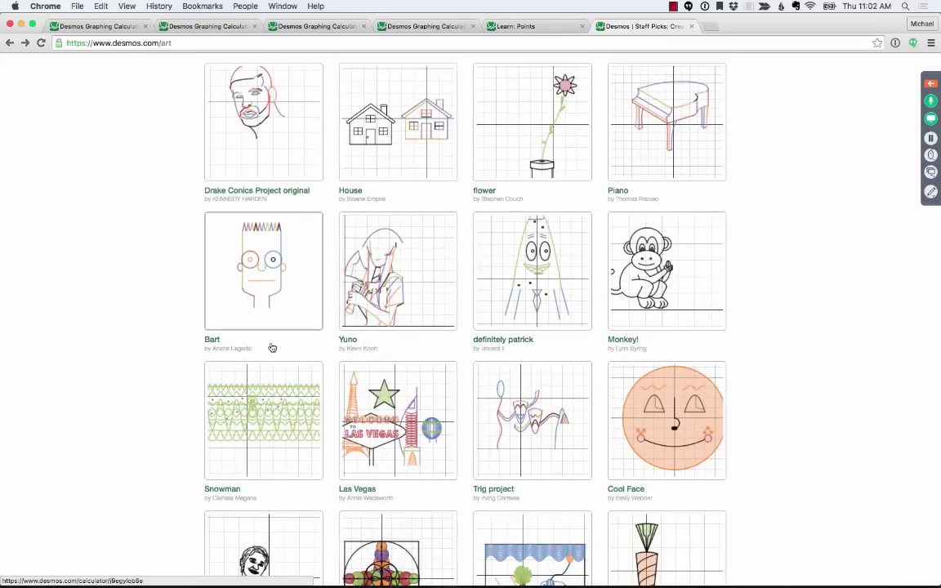
{"action": "scroll", "coordinate": [272, 348], "scroll_direction": "down", "scroll_amount": 2}
{"action": "scroll", "coordinate": [272, 348], "scroll_direction": "down", "scroll_amount": 12}
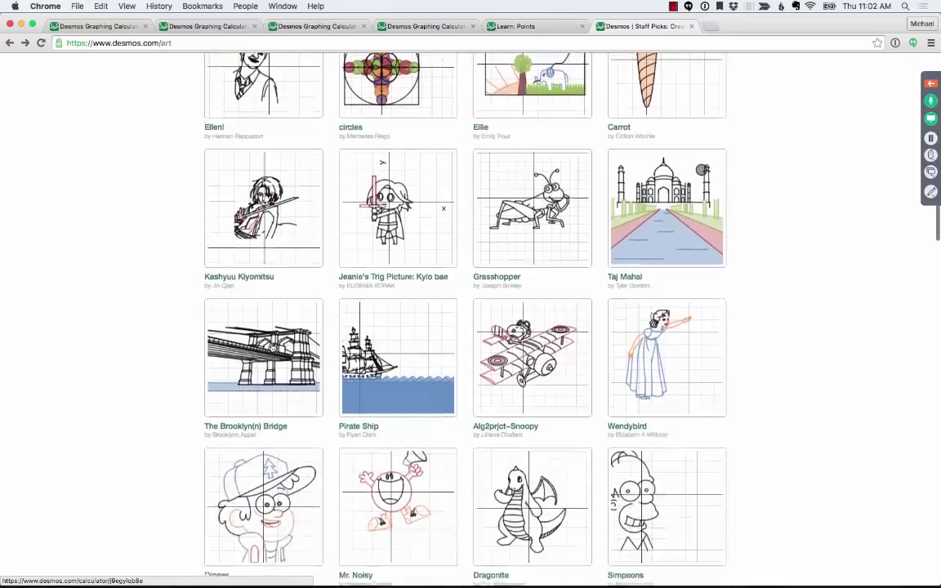
{"action": "scroll", "coordinate": [272, 348], "scroll_direction": "down", "scroll_amount": 11}
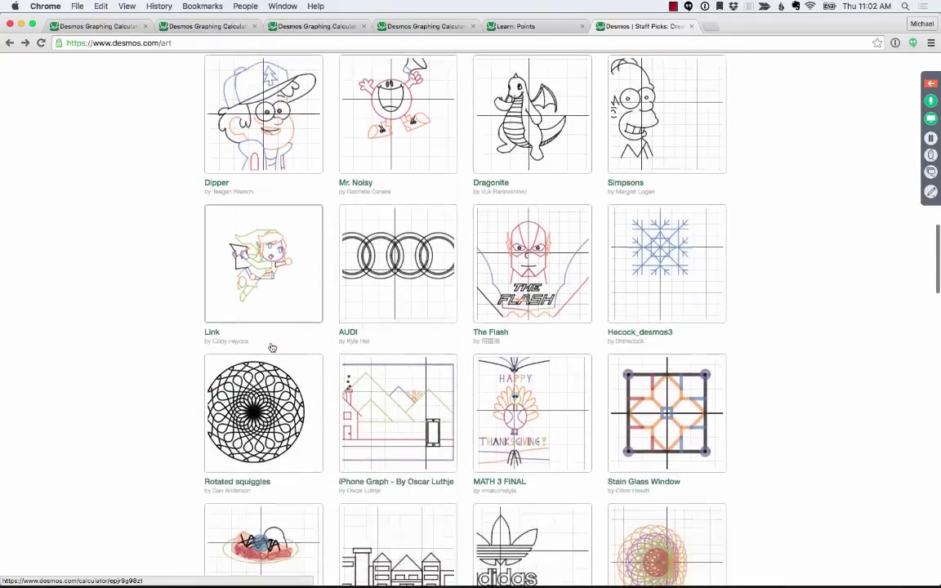
{"action": "scroll", "coordinate": [272, 348], "scroll_direction": "down", "scroll_amount": 16}
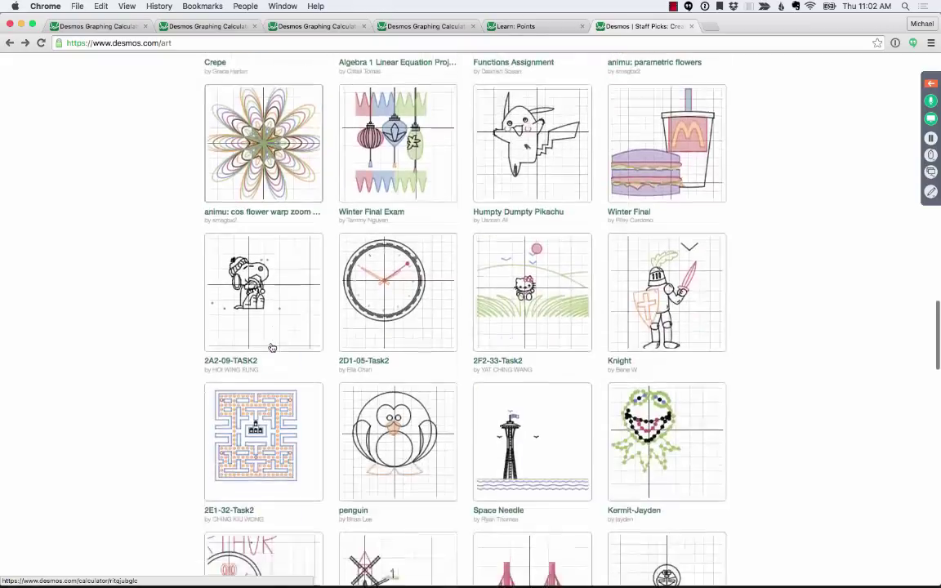
{"action": "scroll", "coordinate": [272, 348], "scroll_direction": "down", "scroll_amount": 16}
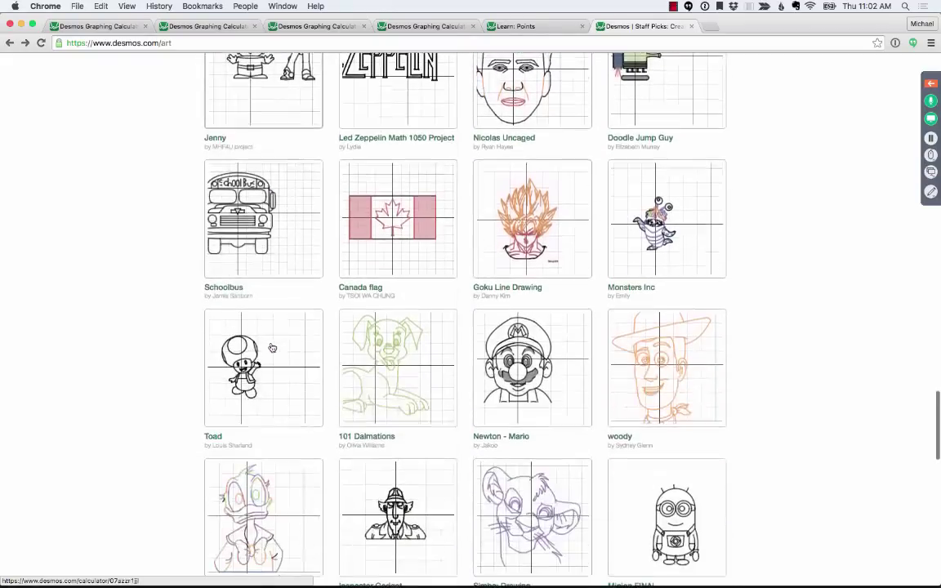
{"action": "scroll", "coordinate": [272, 348], "scroll_direction": "down", "scroll_amount": 16}
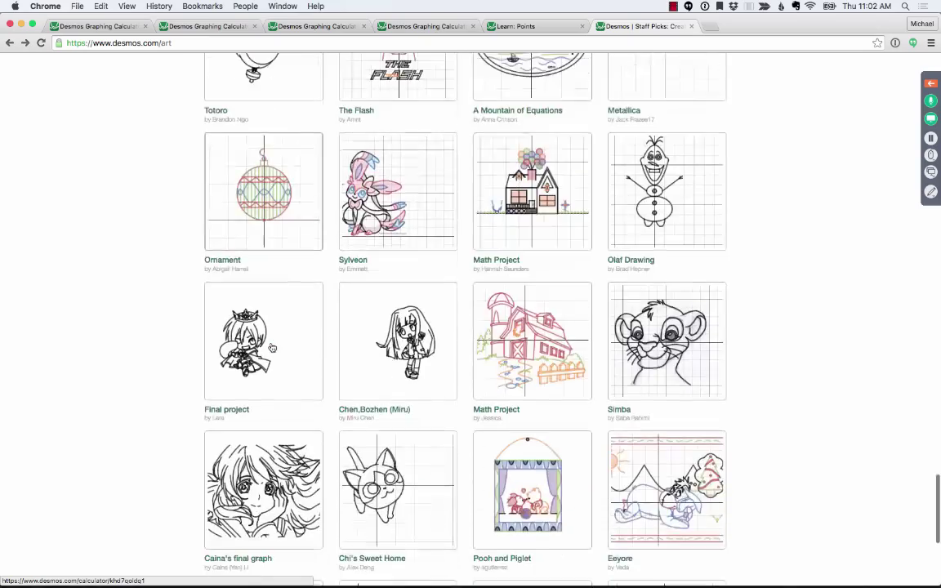
{"action": "scroll", "coordinate": [272, 348], "scroll_direction": "up", "scroll_amount": 20}
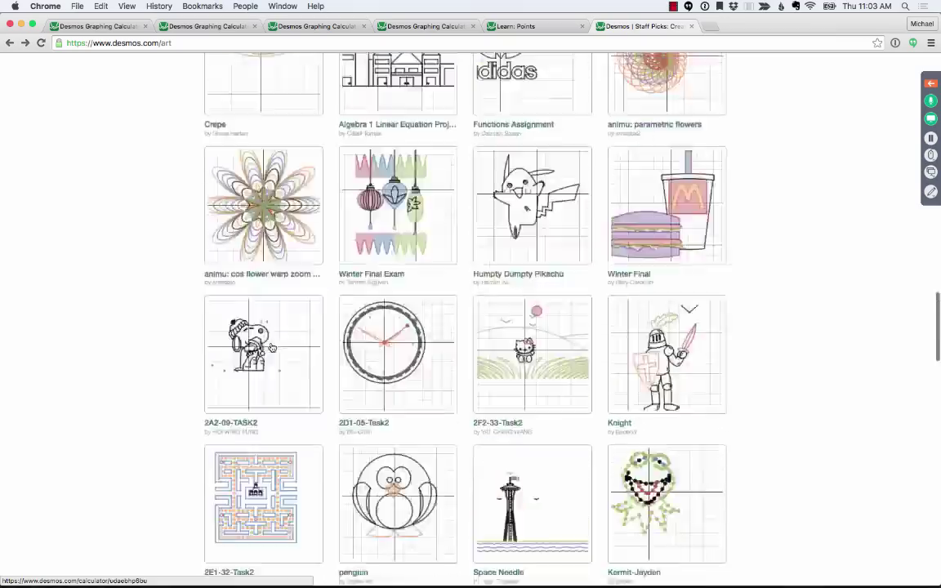
{"action": "scroll", "coordinate": [272, 348], "scroll_direction": "up", "scroll_amount": 20}
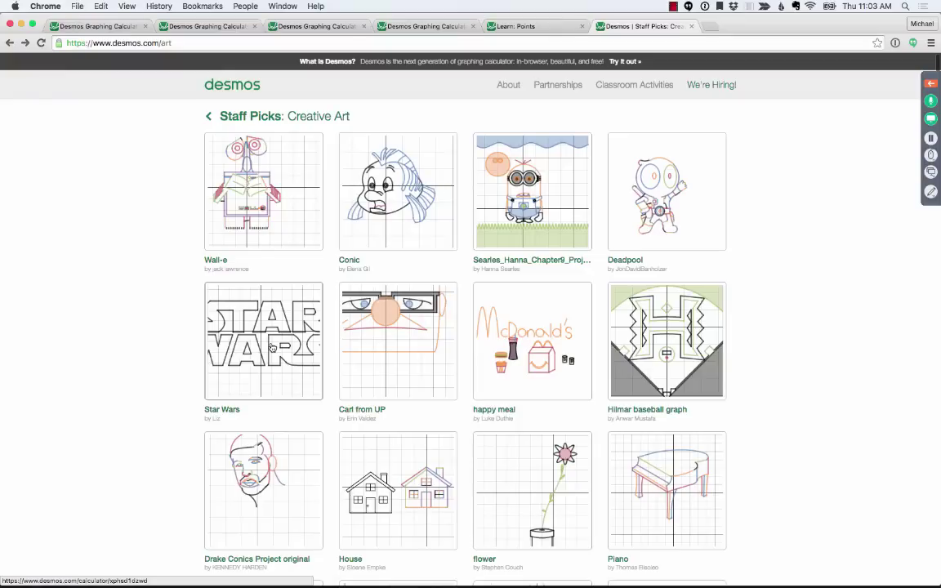
- Change the address ending to /recent without loading it, then switch to Keynote
{"action": "left_click", "coordinate": [172, 43]}
{"action": "key", "text": "BackSpace"}
{"action": "key", "text": "BackSpace"}
{"action": "key", "text": "BackSpace"}
{"action": "type", "text": "recent"}
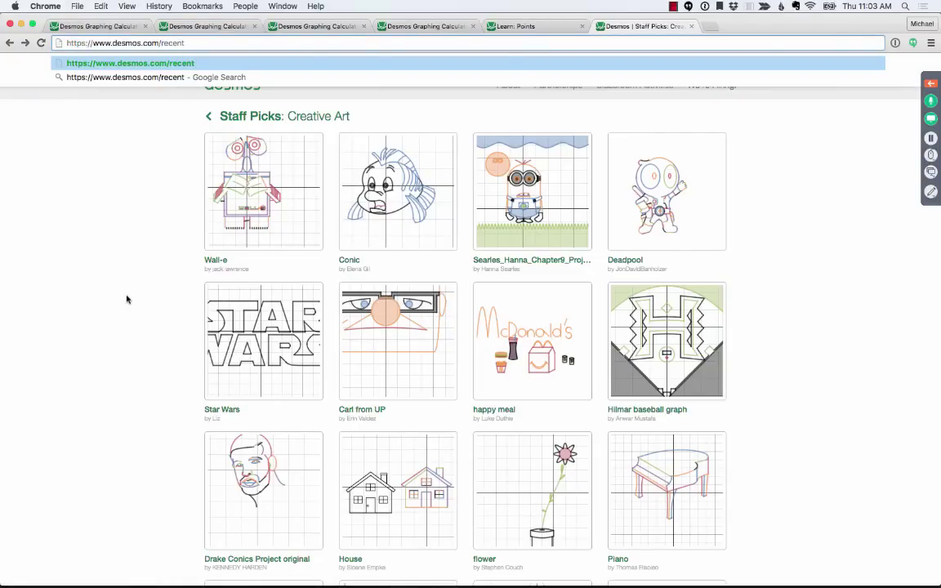
{"action": "key", "text": "Return"}
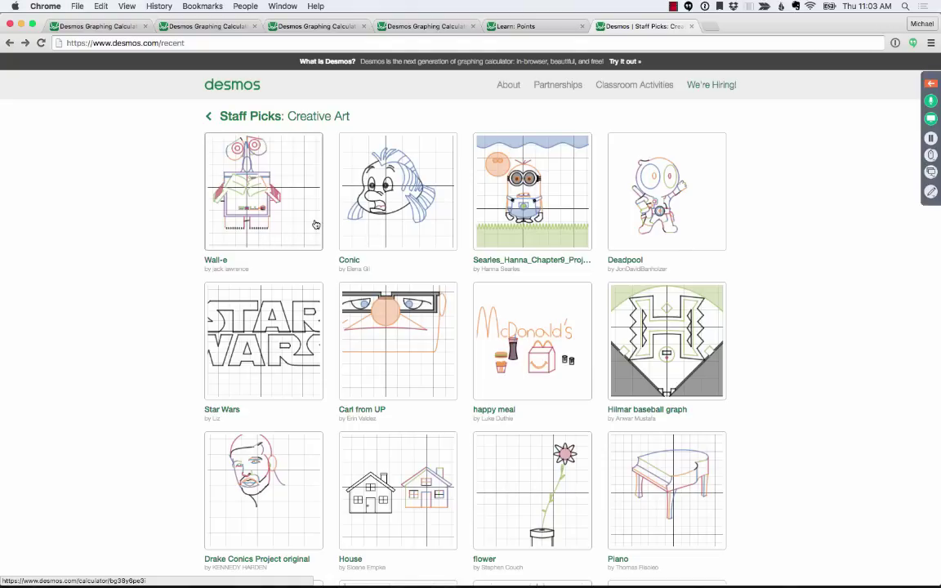
{"action": "key", "text": "super+Tab"}
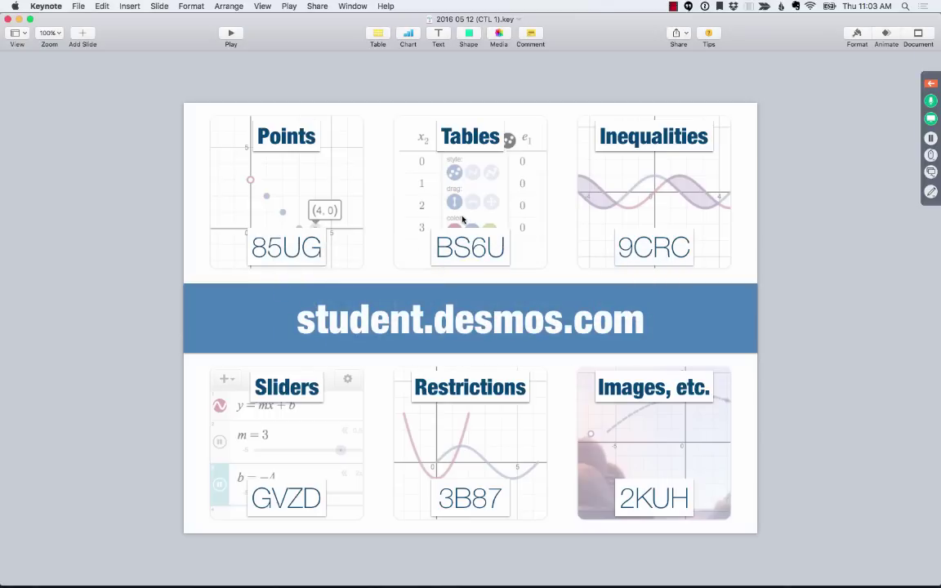
- Expand the GoToWebinar panel, mute and unmute the microphone, and briefly show the chat
{"action": "left_click", "coordinate": [932, 83]}
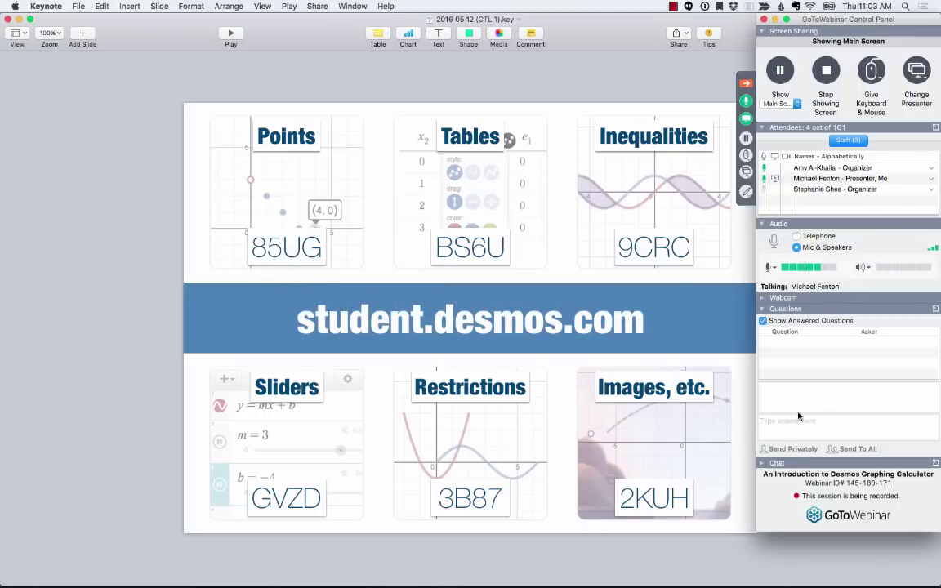
{"action": "left_click", "coordinate": [746, 101]}
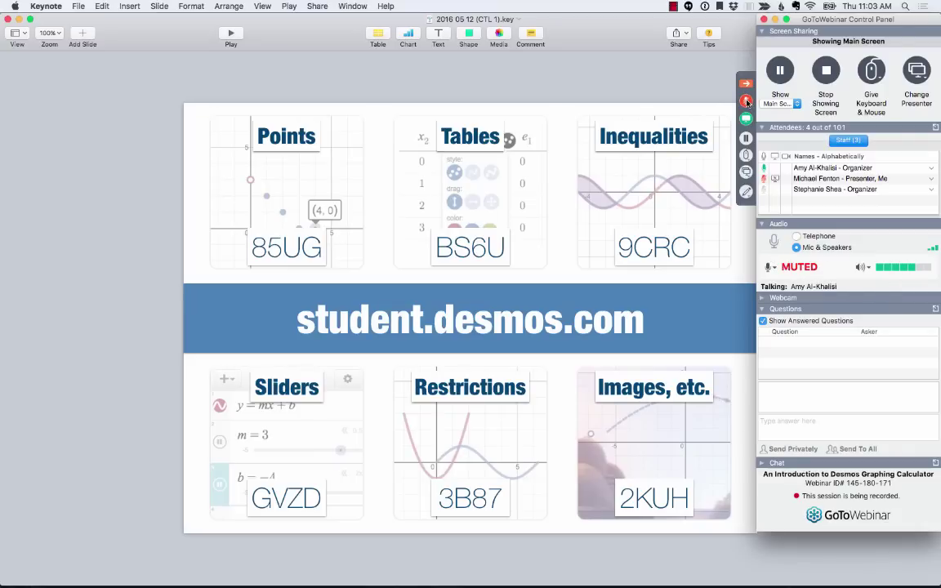
{"action": "left_click", "coordinate": [746, 102]}
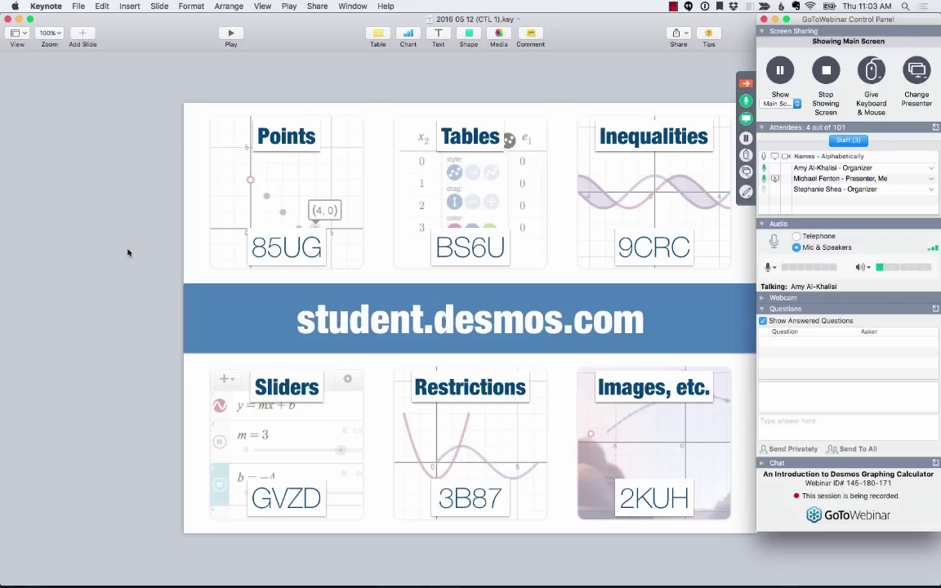
{"action": "left_click", "coordinate": [188, 227]}
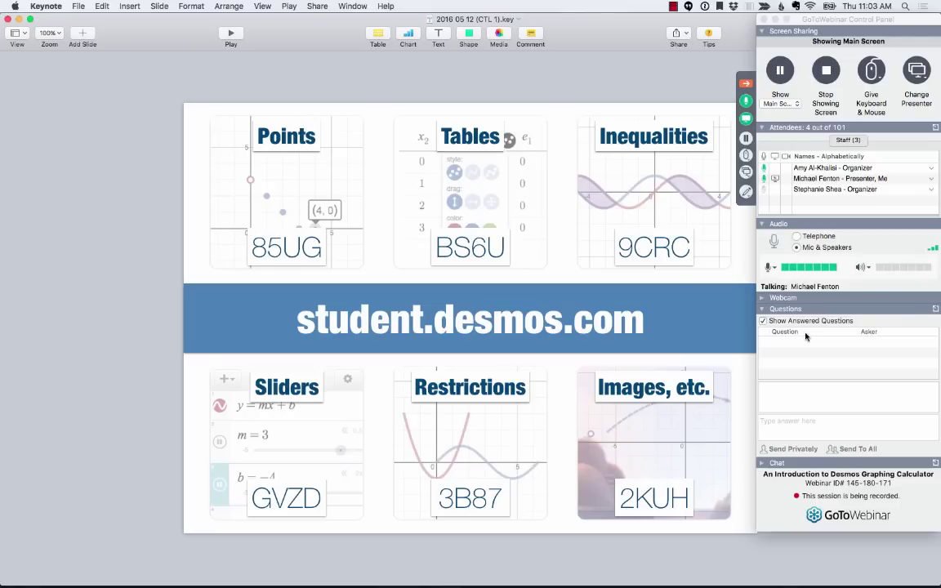
{"action": "left_click", "coordinate": [765, 463]}
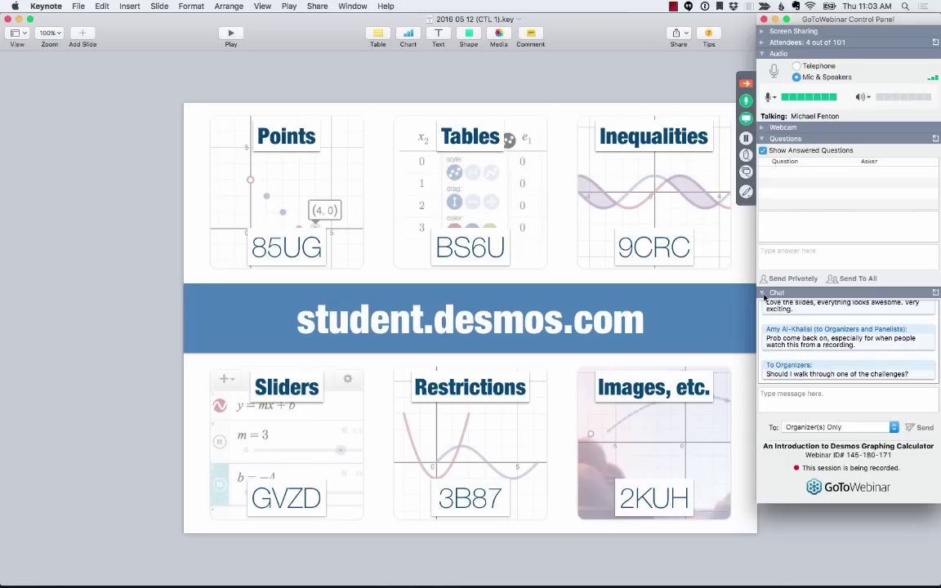
{"action": "left_click", "coordinate": [764, 293]}
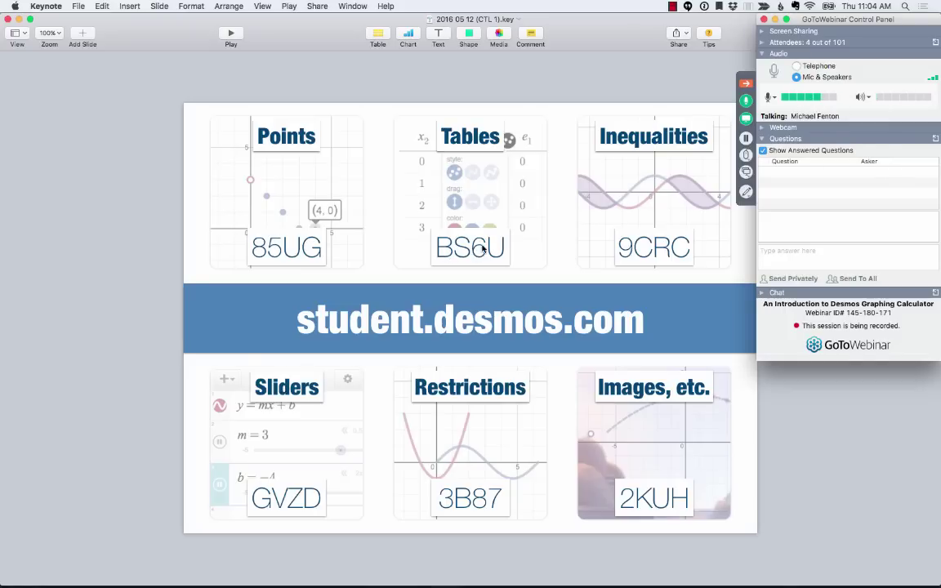
- In a new Chrome tab, join student.desmos.com with the class code and the student's name
{"action": "key", "text": "super+Tab"}
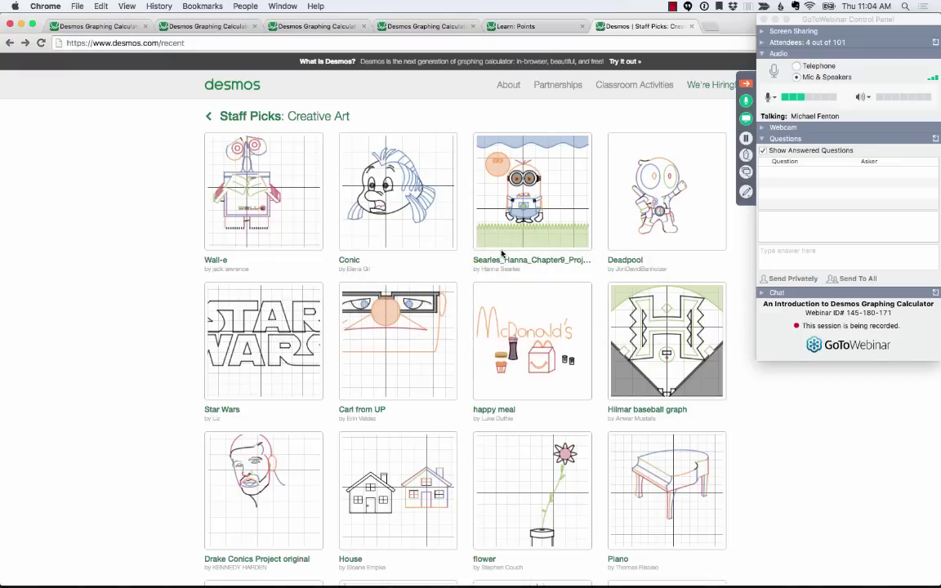
{"action": "key", "text": "super+t"}
{"action": "type", "text": "student.desmos.com"}
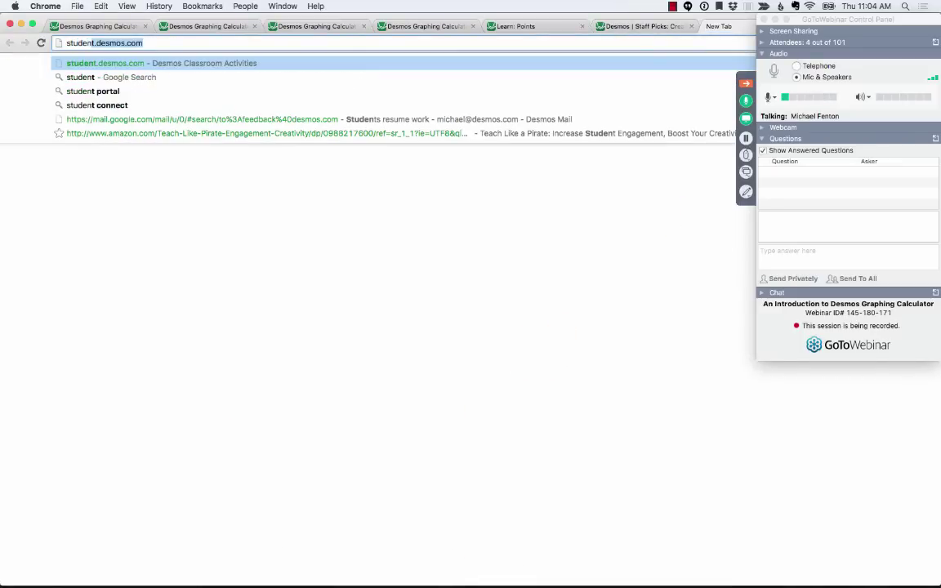
{"action": "key", "text": "Return"}
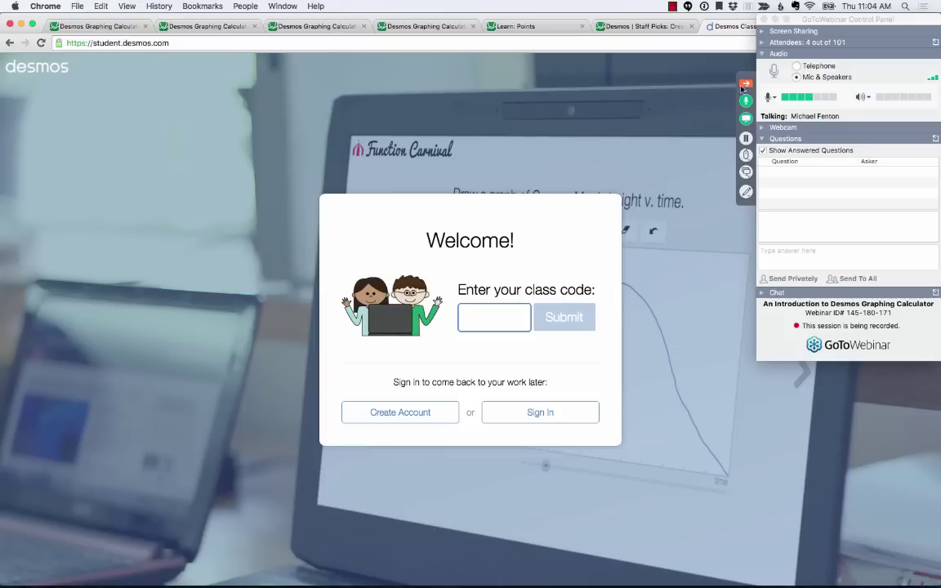
{"action": "type", "text": "BS6U"}
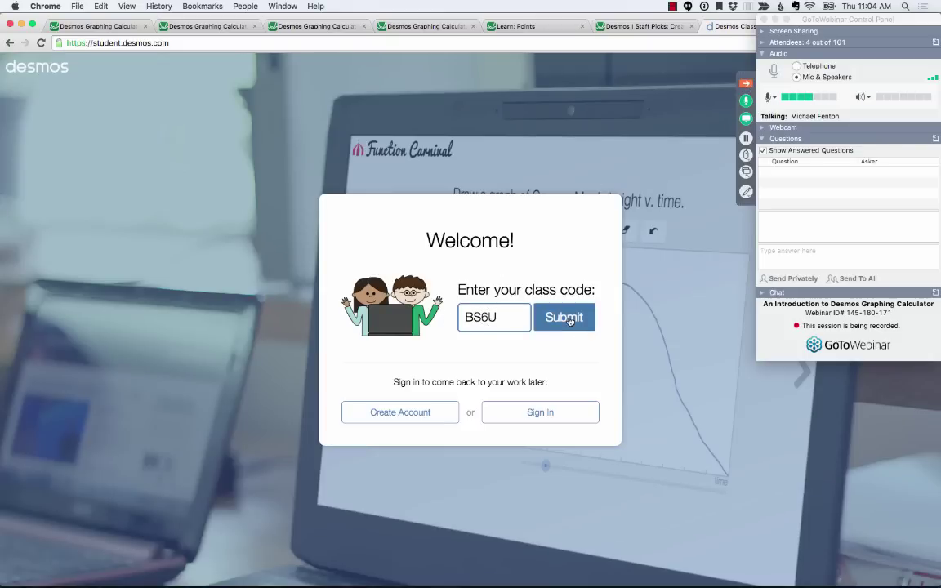
{"action": "left_click", "coordinate": [570, 319]}
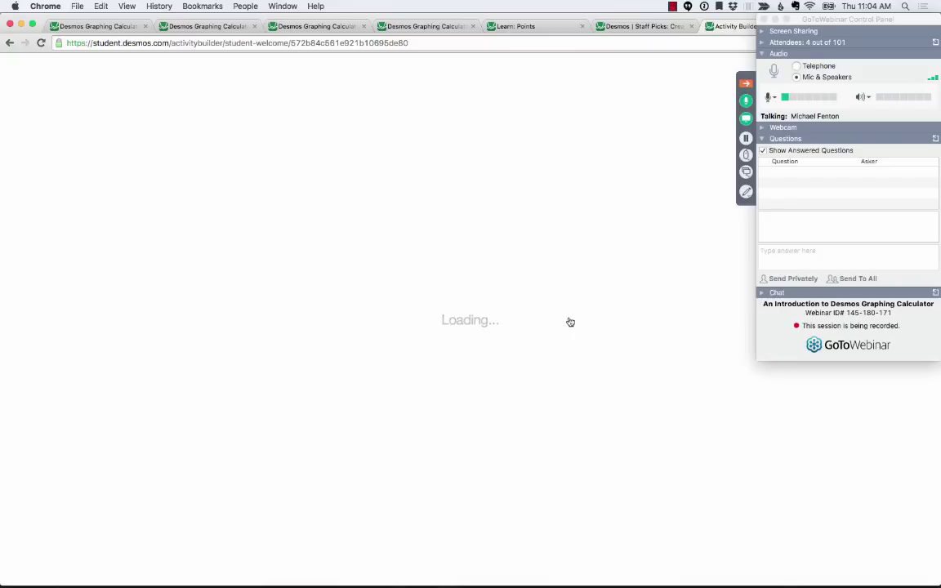
{"action": "type", "text": "Michael"}
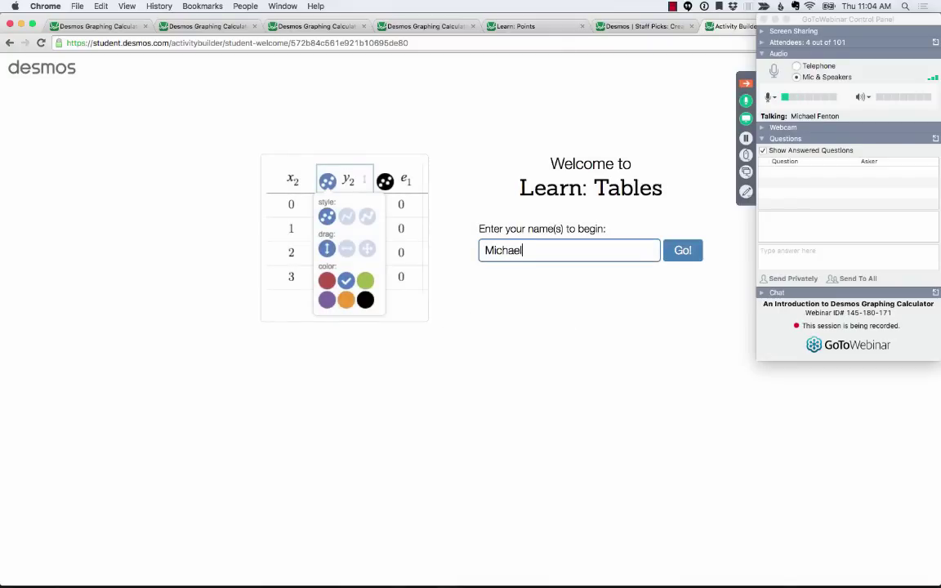
{"action": "key", "text": "Return"}
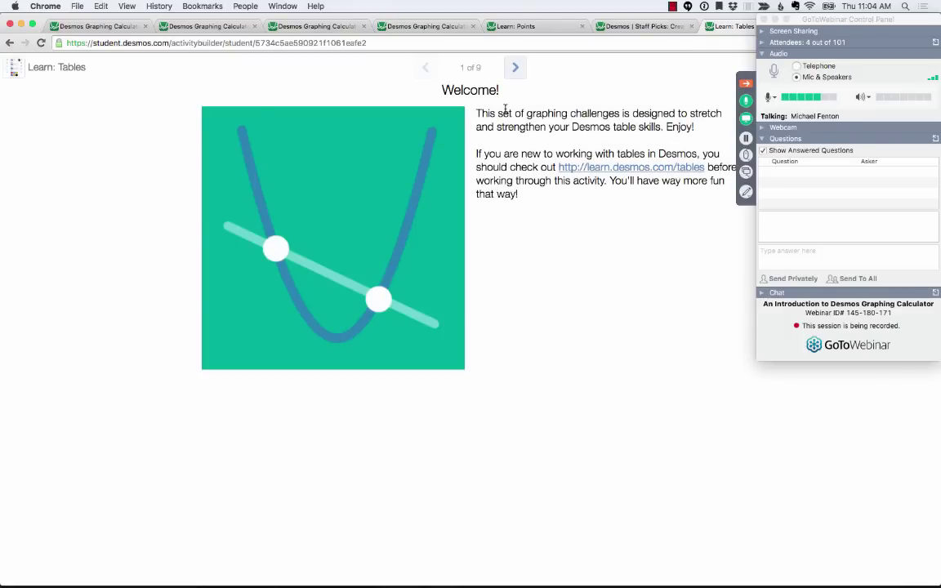
- Highlight the word 'table' and the learn.desmos.com/tables link on the Welcome screen
{"action": "double_click", "coordinate": [624, 127]}
{"action": "left_click", "coordinate": [598, 234]}
{"action": "left_click_drag", "start_coordinate": [556, 166], "coordinate": [706, 167]}
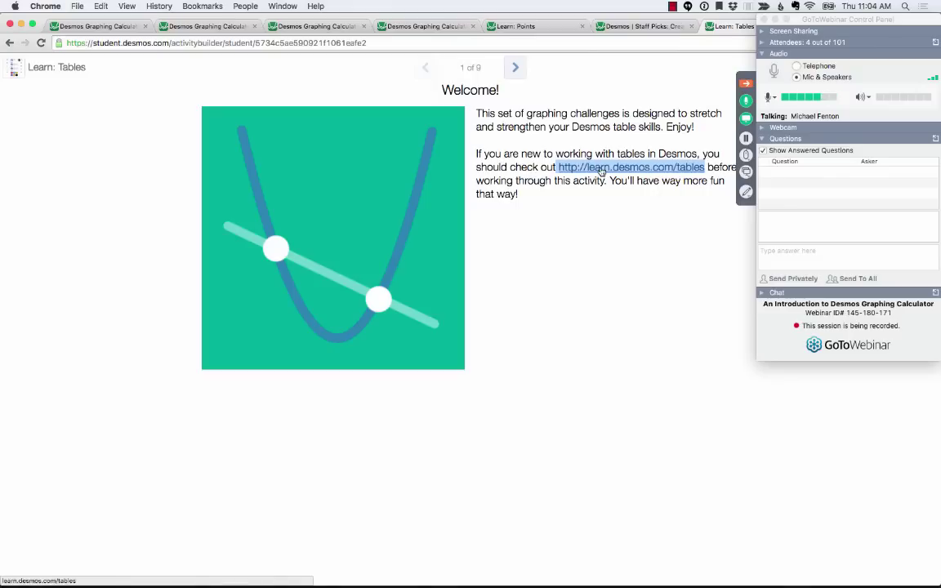
{"action": "left_click", "coordinate": [535, 184]}
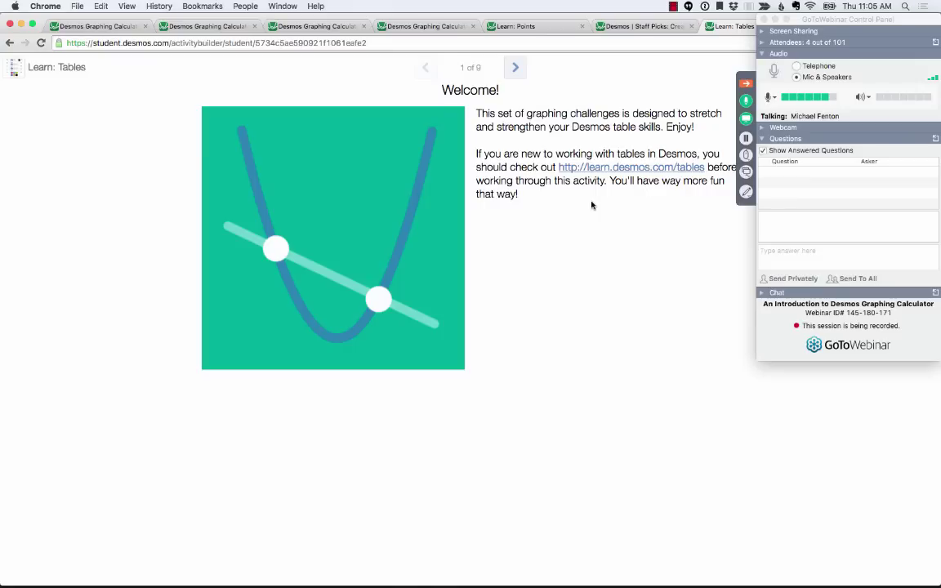
- Advance to Challenge #1, enter x = 2 in the table and turn on Projector Mode
{"action": "left_click", "coordinate": [514, 68]}
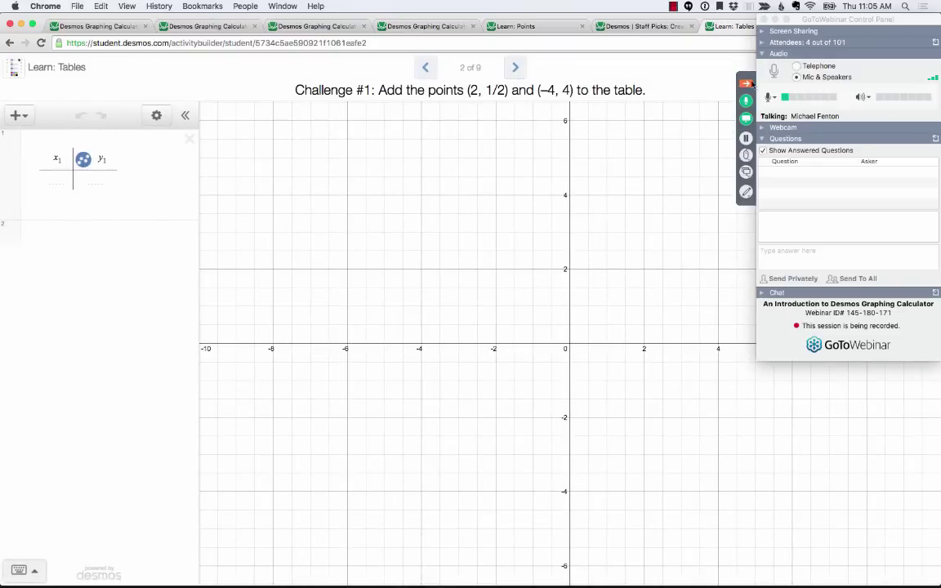
{"action": "left_click", "coordinate": [745, 85]}
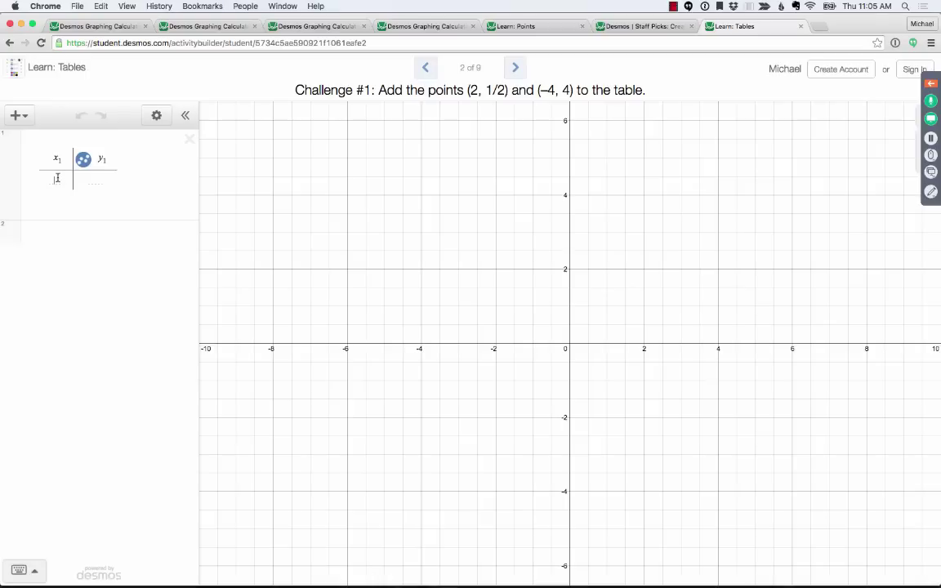
{"action": "left_click", "coordinate": [58, 180]}
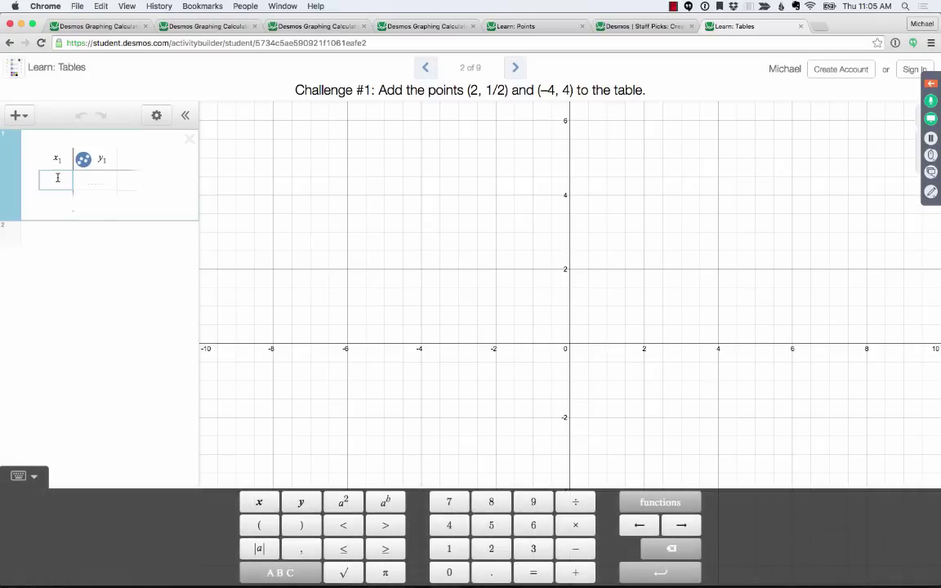
{"action": "type", "text": "2"}
{"action": "left_click", "coordinate": [902, 124]}
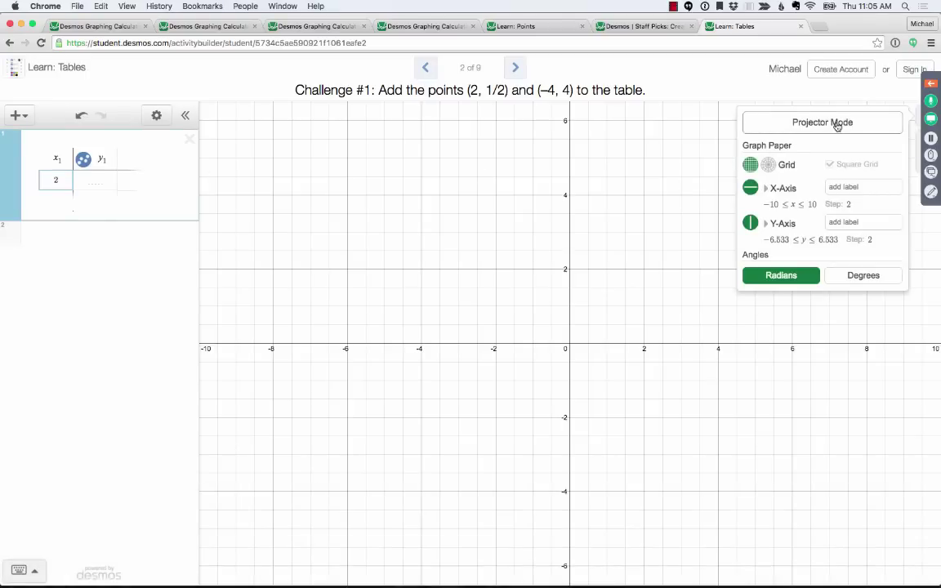
{"action": "left_click", "coordinate": [834, 123]}
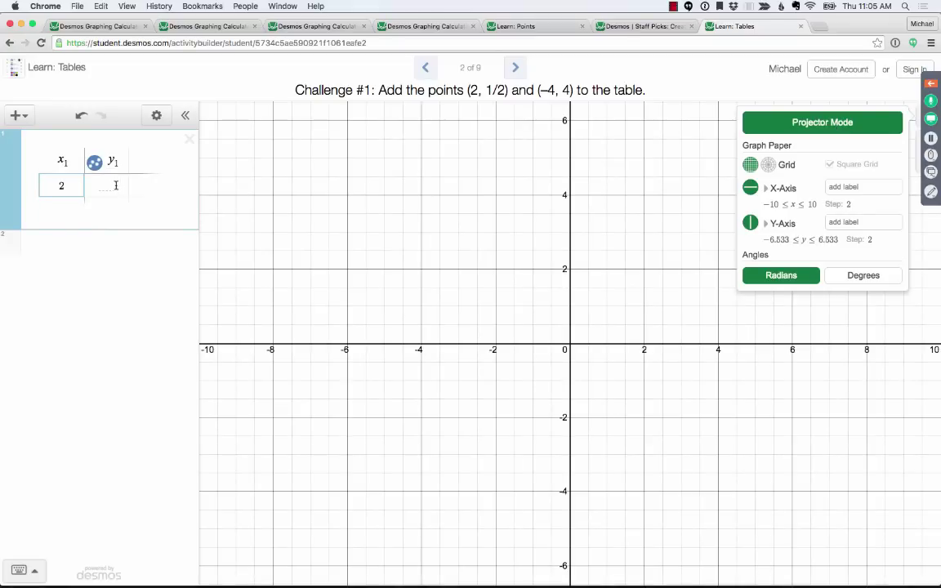
{"action": "key", "text": "Tab"}
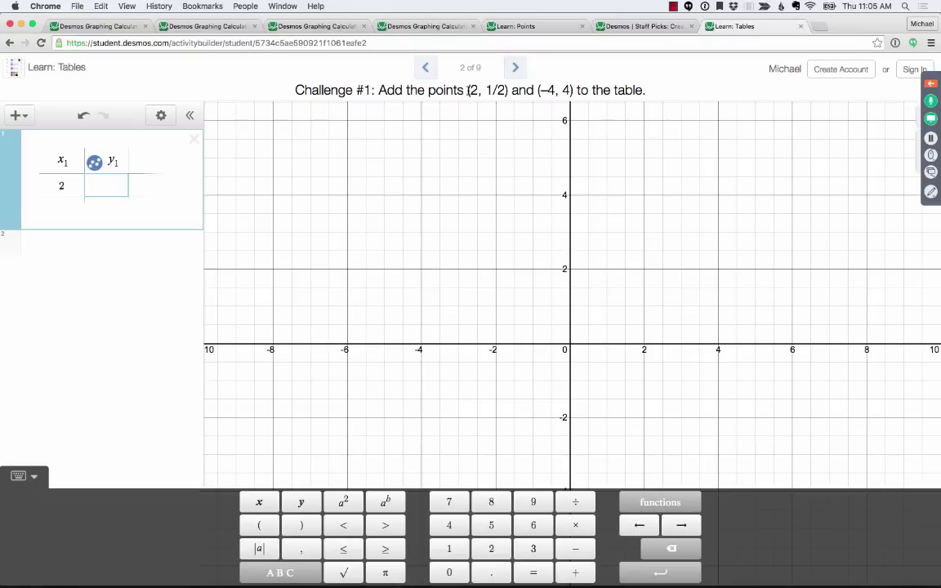
{"action": "left_click_drag", "start_coordinate": [468, 90], "coordinate": [510, 93]}
{"action": "left_click", "coordinate": [509, 93]}
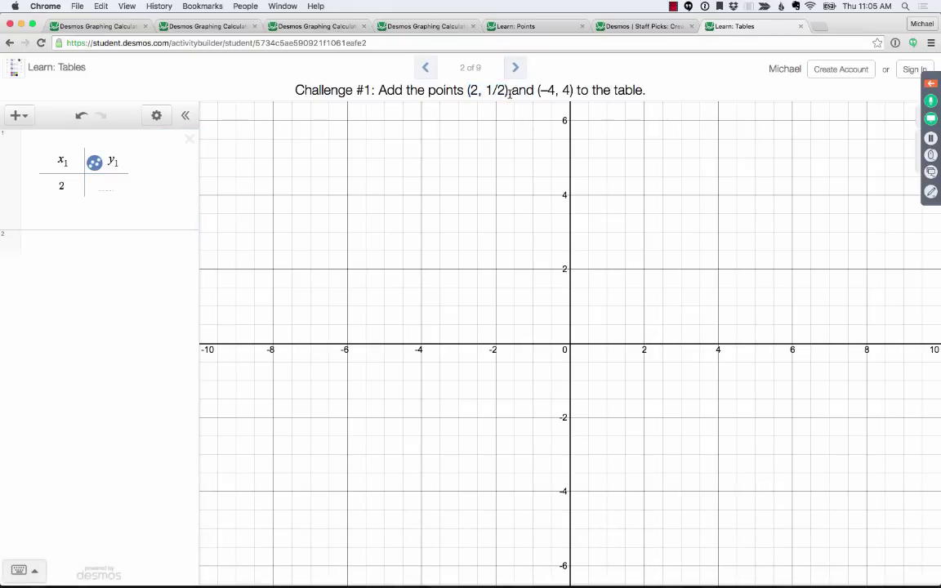
- Enter y = 1/2 for the first point and start a second row
{"action": "left_click", "coordinate": [109, 184]}
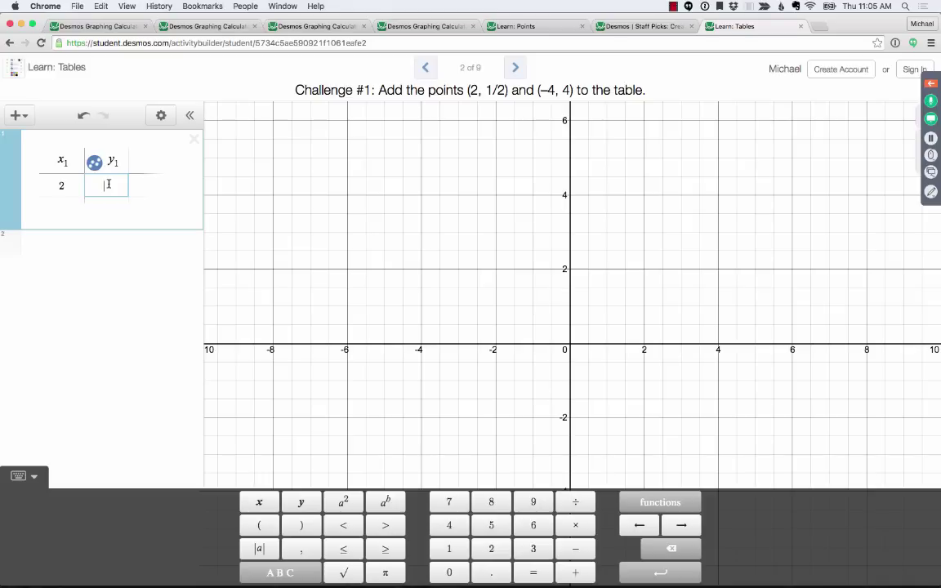
{"action": "type", "text": "1/"}
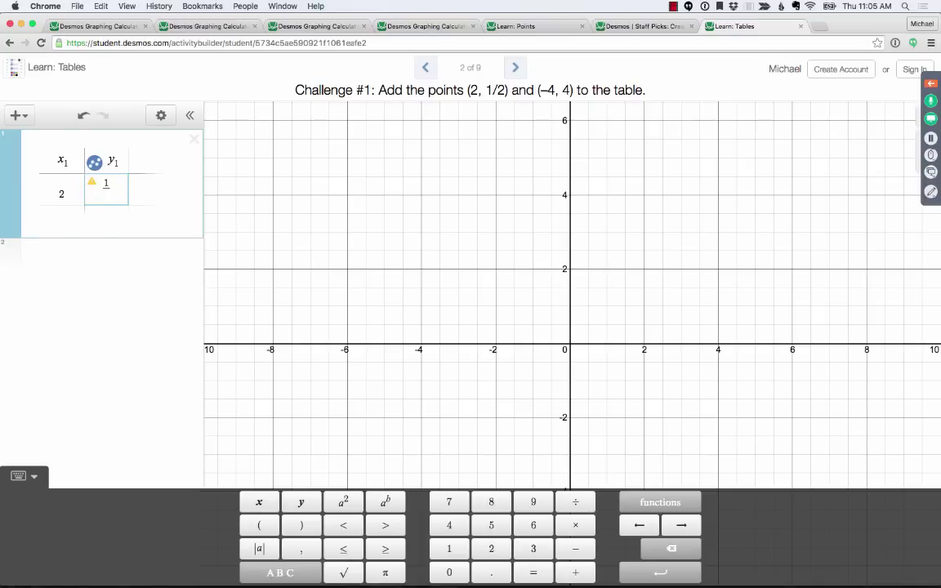
{"action": "type", "text": "2"}
{"action": "key", "text": "Return"}
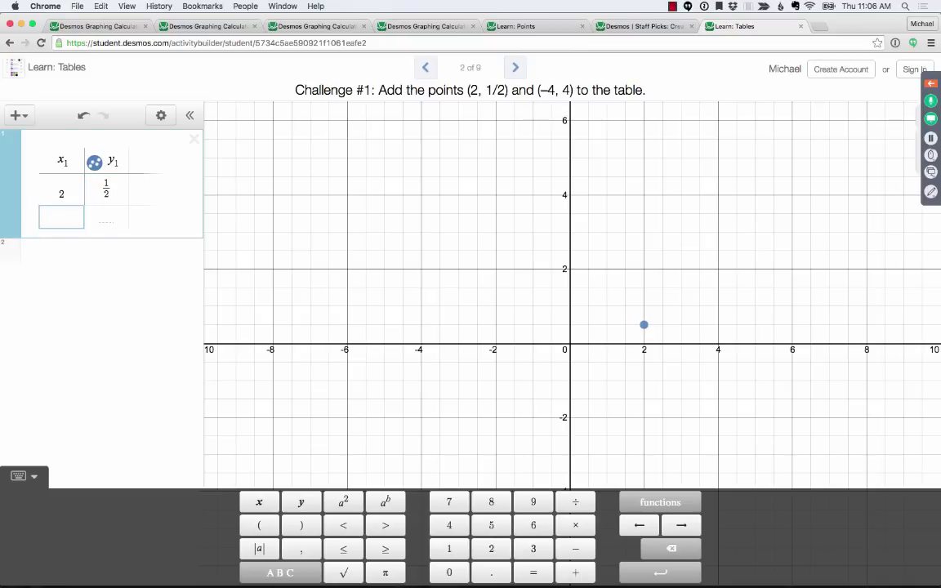
{"action": "type", "text": "2"}
{"action": "key", "text": "Tab"}
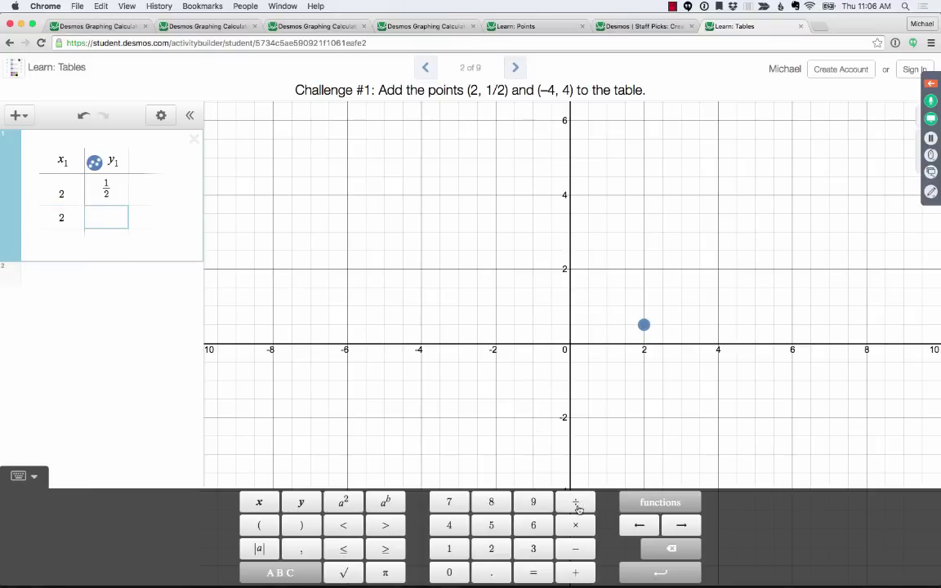
- Try the math keypad's fraction template in row 2, then clear the row again
{"action": "left_click", "coordinate": [29, 477]}
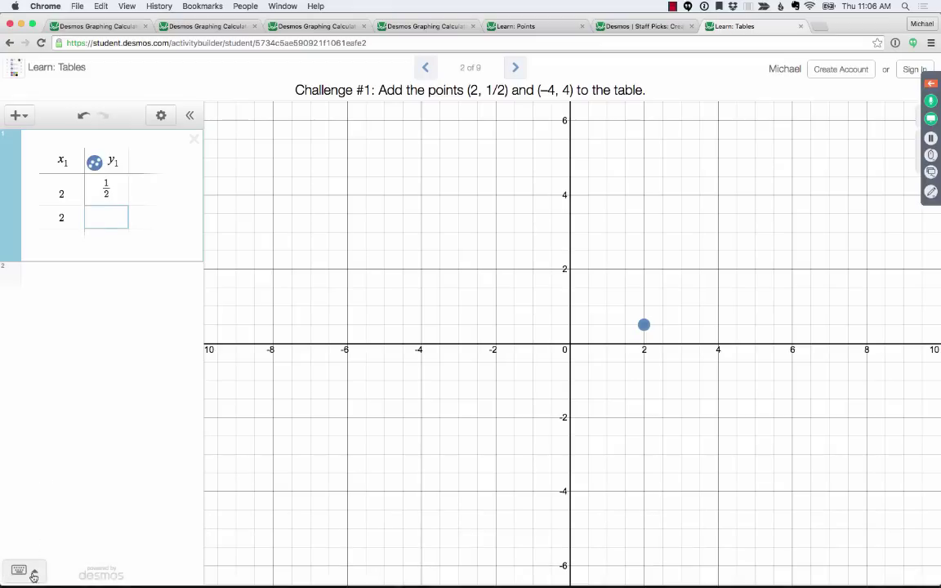
{"action": "left_click", "coordinate": [33, 577]}
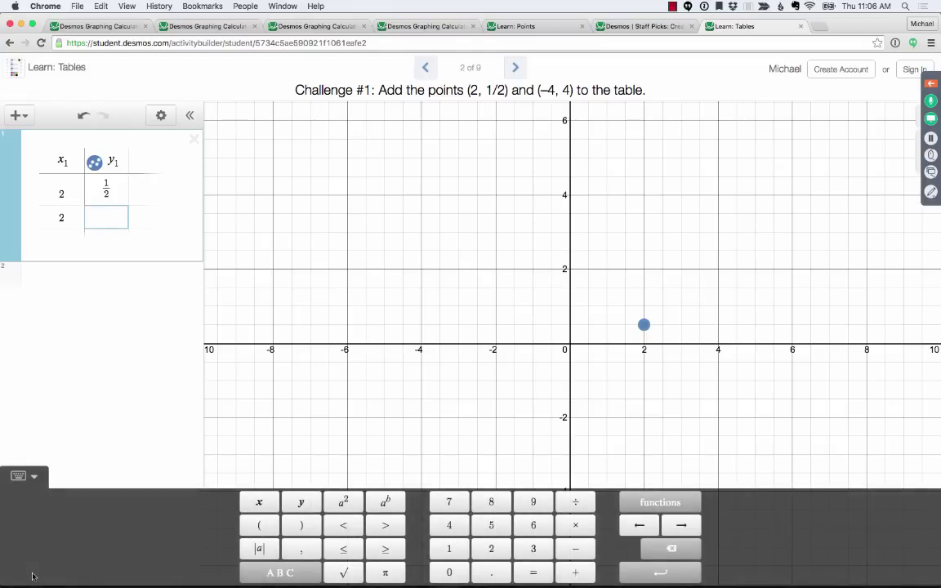
{"action": "left_click", "coordinate": [582, 505]}
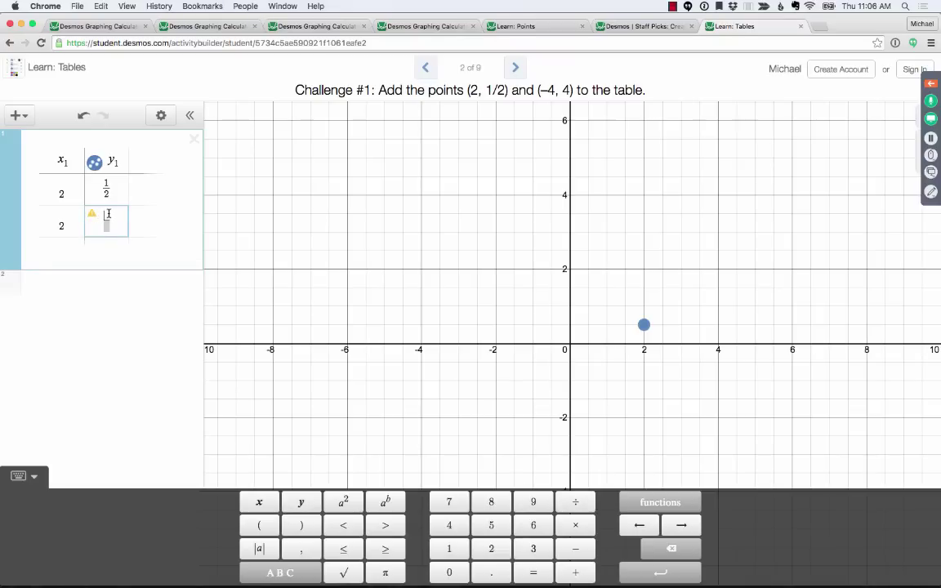
{"action": "type", "text": "1 + 3"}
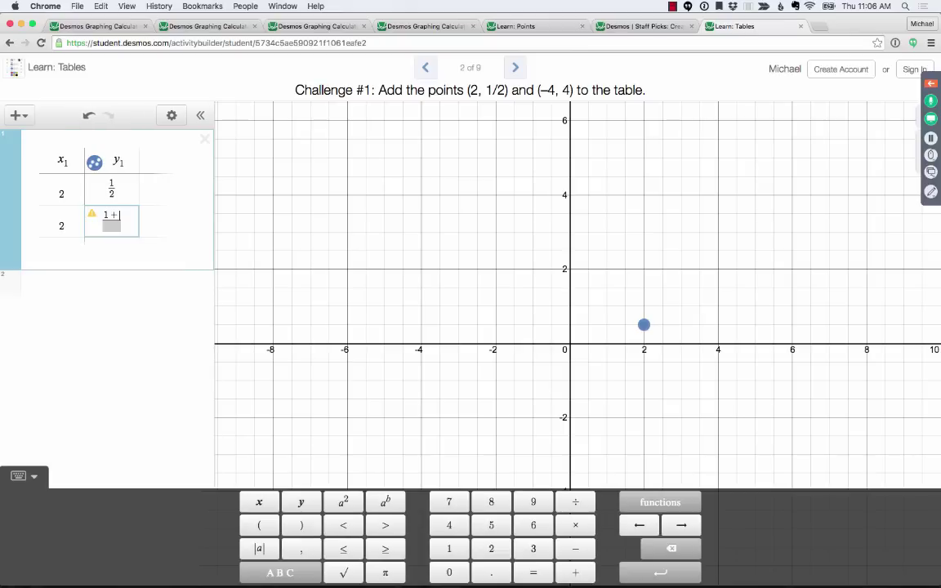
{"action": "key", "text": "BackSpace"}
{"action": "key", "text": "BackSpace"}
{"action": "key", "text": "BackSpace"}
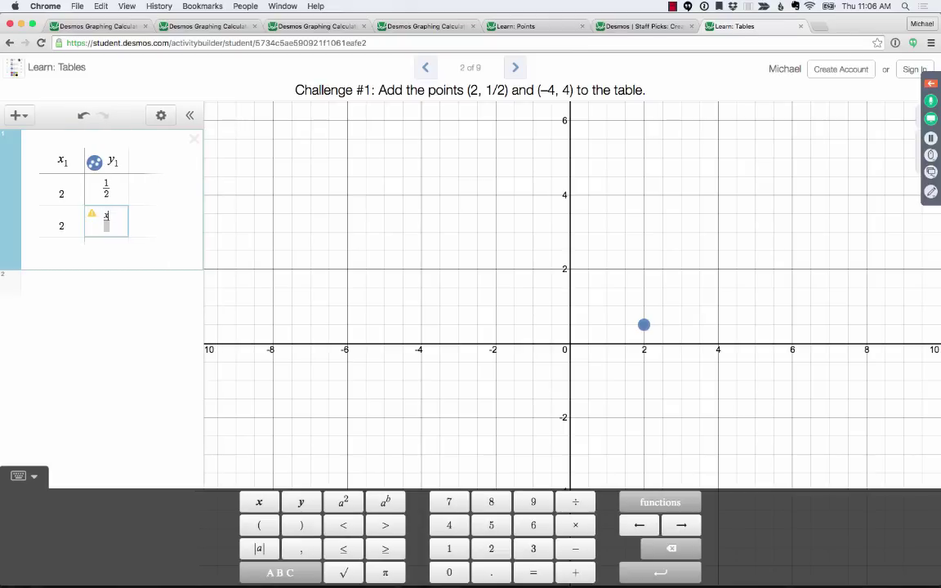
{"action": "type", "text": "x+1"}
{"action": "key", "text": "BackSpace"}
{"action": "key", "text": "BackSpace"}
{"action": "key", "text": "BackSpace"}
{"action": "type", "text": "1"}
{"action": "key", "text": "Down"}
{"action": "type", "text": "2"}
{"action": "key", "text": "BackSpace"}
{"action": "type", "text": "2"}
{"action": "key", "text": "BackSpace"}
{"action": "key", "text": "BackSpace"}
{"action": "key", "text": "BackSpace"}
{"action": "key", "text": "BackSpace"}
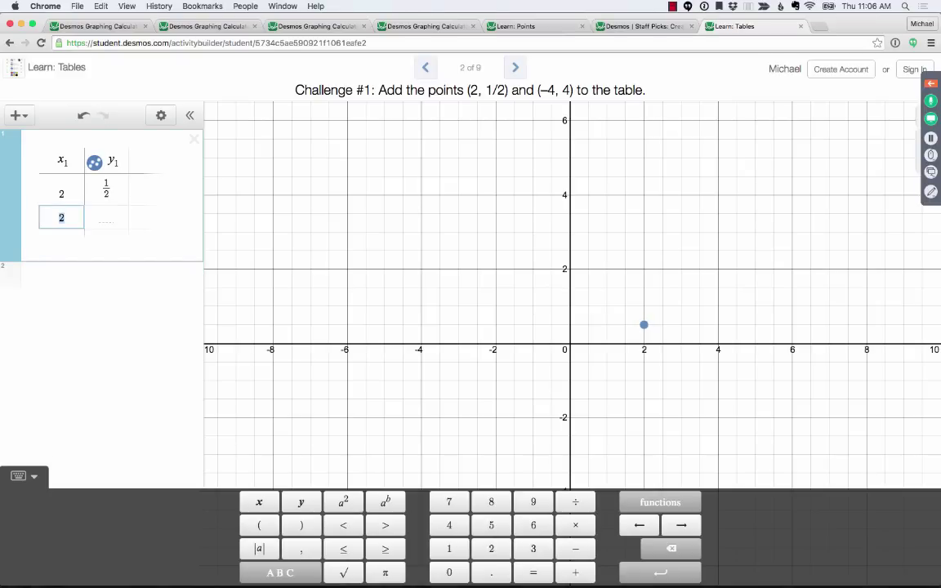
{"action": "key", "text": "BackSpace"}
- Enter the second point (−4, 4) and finish editing the table
{"action": "type", "text": "-4"}
{"action": "key", "text": "Tab"}
{"action": "type", "text": "4"}
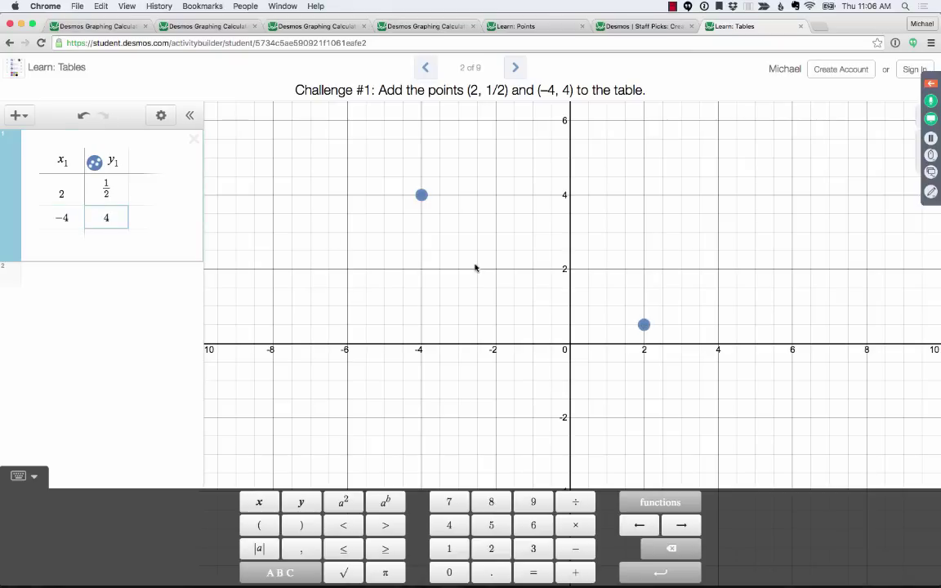
{"action": "left_click", "coordinate": [693, 229]}
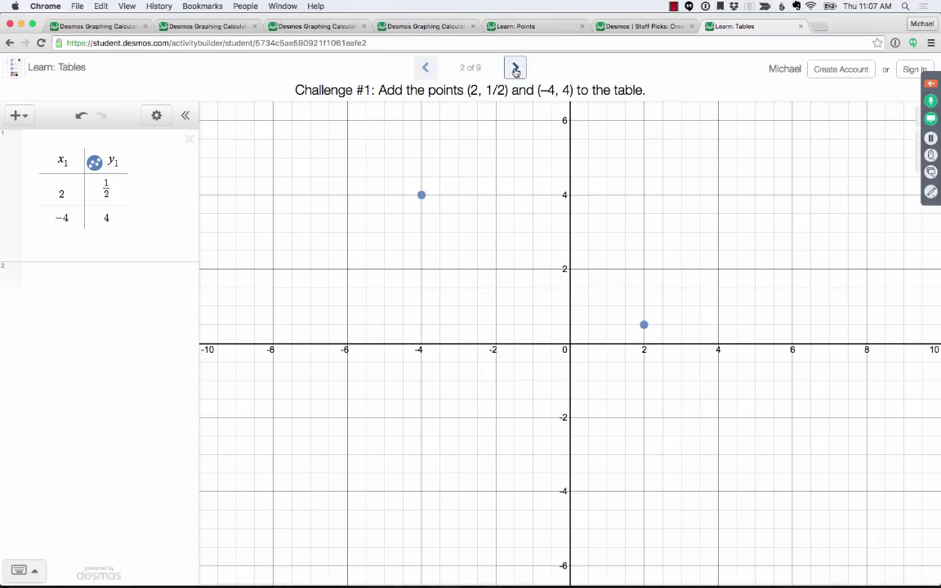
- Advance from screen 2 of 9 to Challenge #2 on screen 3 of 9
{"action": "left_click", "coordinate": [516, 69]}
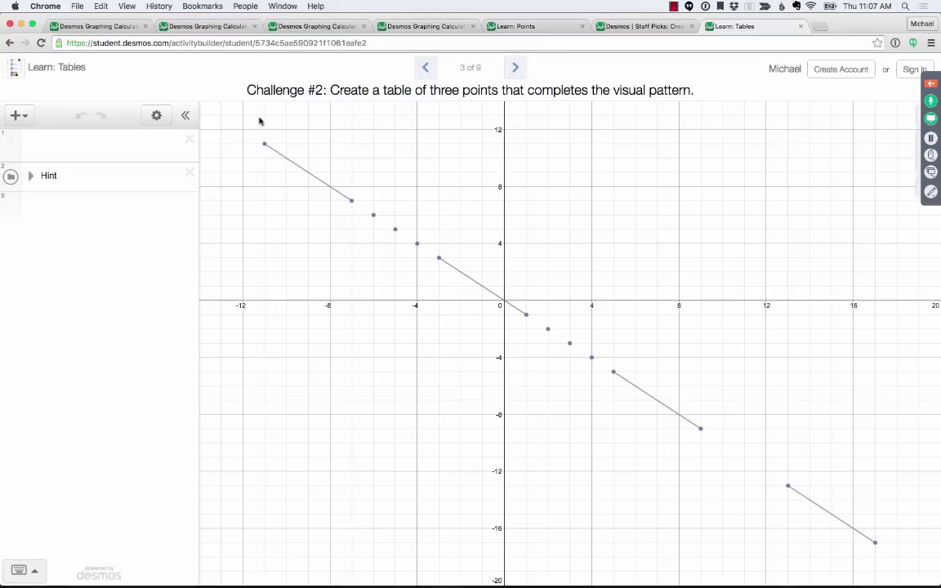
- Highlight 'visual pattern' and pin coordinate labels on points (9, −9) and (13, −13)
{"action": "left_click_drag", "start_coordinate": [615, 90], "coordinate": [693, 91]}
{"action": "left_click", "coordinate": [723, 89]}
{"action": "left_click", "coordinate": [700, 430]}
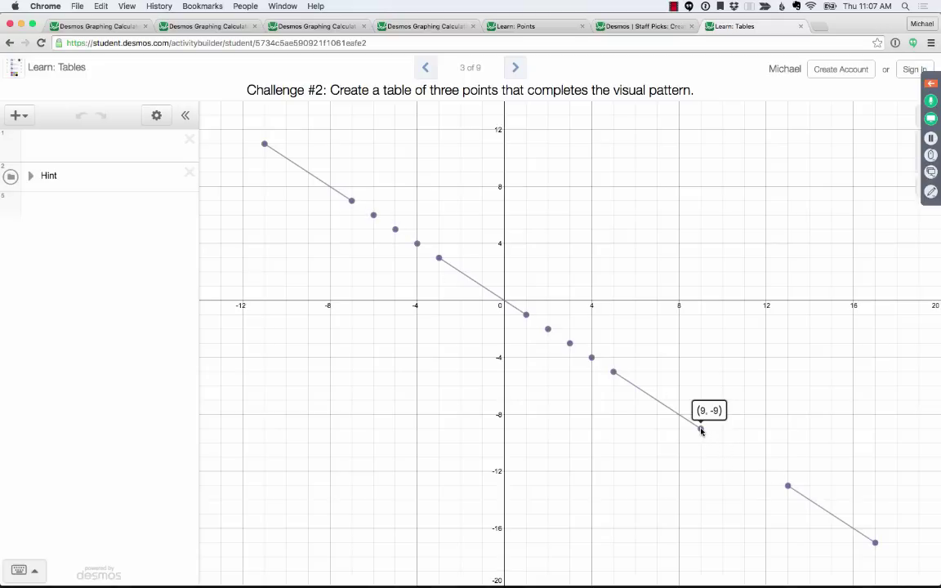
{"action": "left_click", "coordinate": [788, 487]}
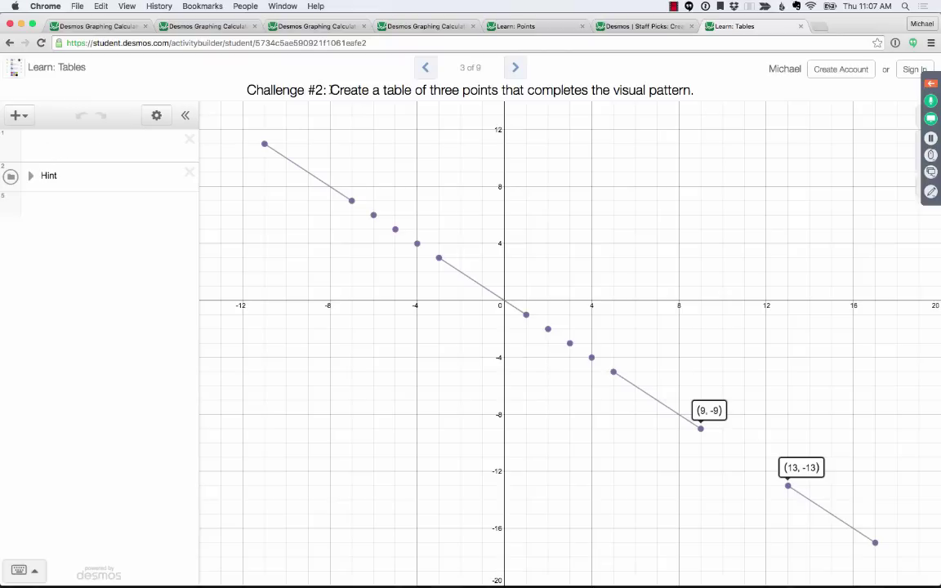
- Highlight 'Create a table', then type (1,1) in the first expression line and erase it
{"action": "left_click_drag", "start_coordinate": [329, 90], "coordinate": [414, 90]}
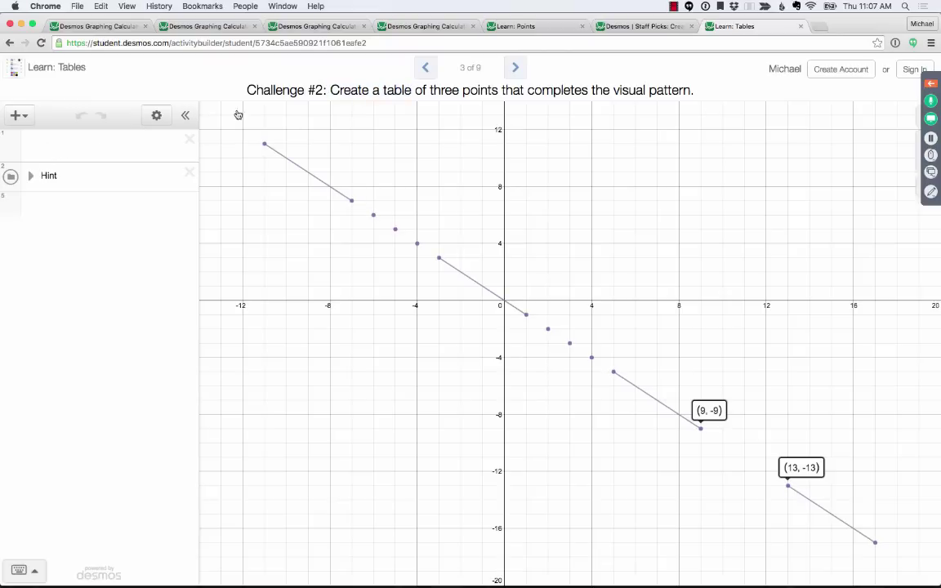
{"action": "left_click", "coordinate": [55, 138]}
{"action": "type", "text": "(1,1)"}
{"action": "key", "text": "BackSpace"}
{"action": "key", "text": "BackSpace"}
{"action": "key", "text": "BackSpace"}
{"action": "key", "text": "BackSpace"}
{"action": "key", "text": "BackSpace"}
- Insert a new table and enter x values 10, 11 and 12
{"action": "left_click", "coordinate": [17, 115]}
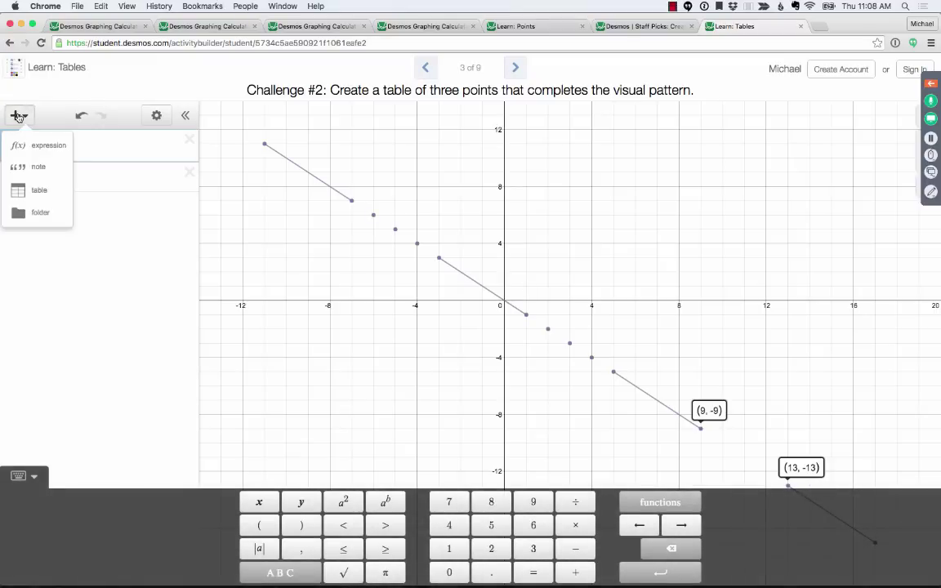
{"action": "left_click", "coordinate": [39, 191]}
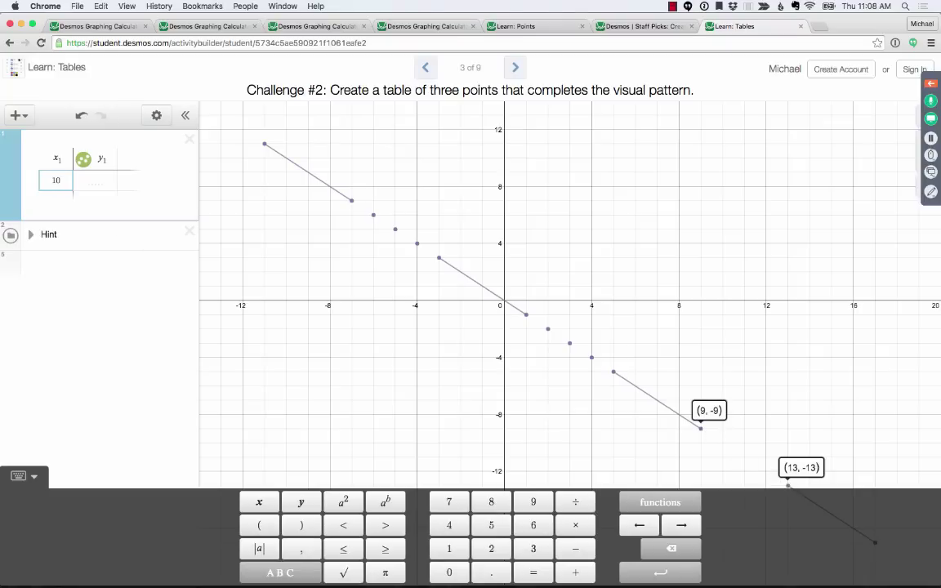
{"action": "key", "text": "Return"}
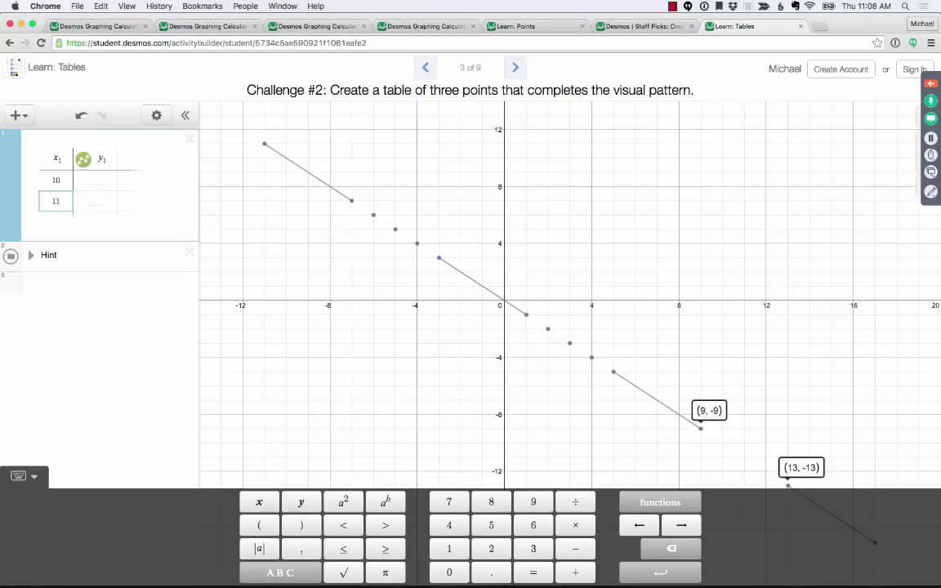
{"action": "key", "text": "Return"}
{"action": "type", "text": "12"}
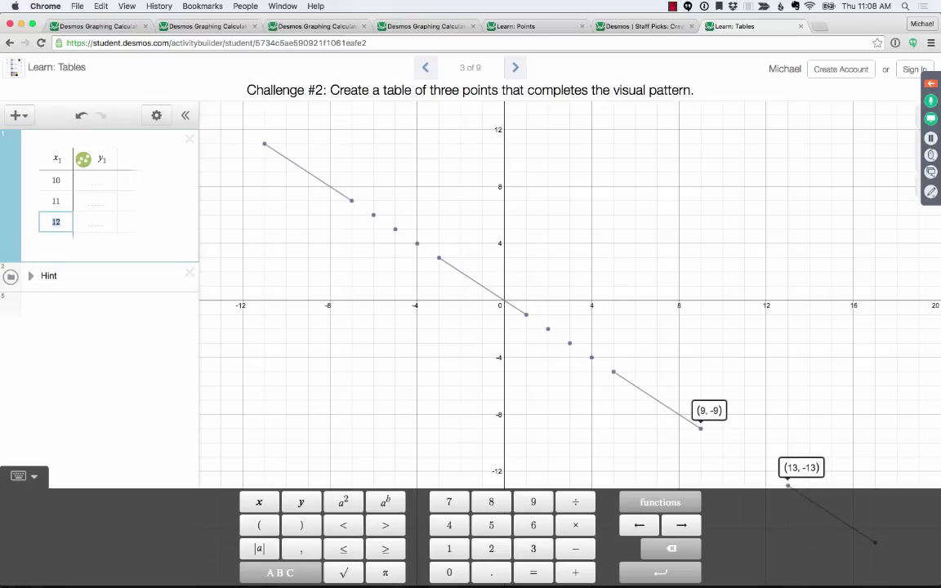
{"action": "key", "text": "BackSpace"}
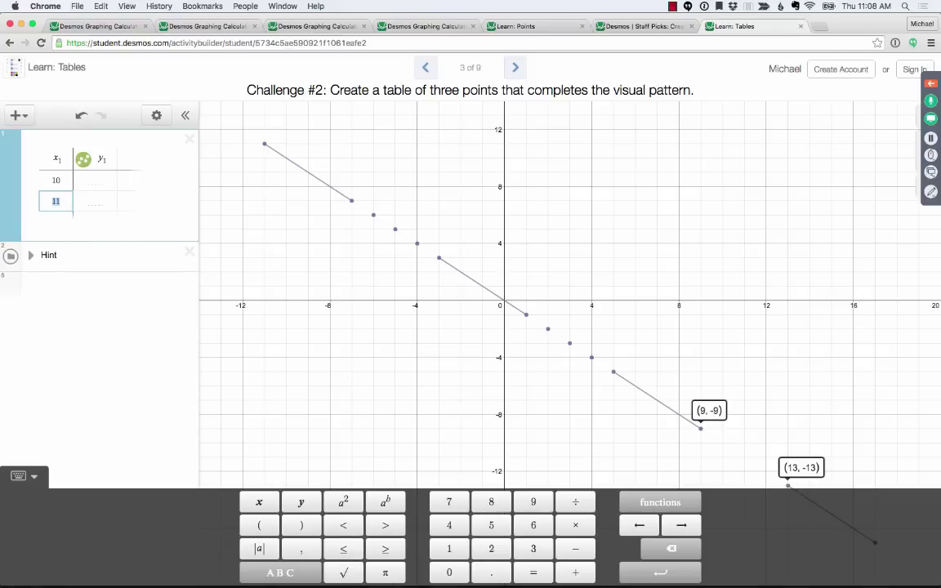
{"action": "key", "text": "Return"}
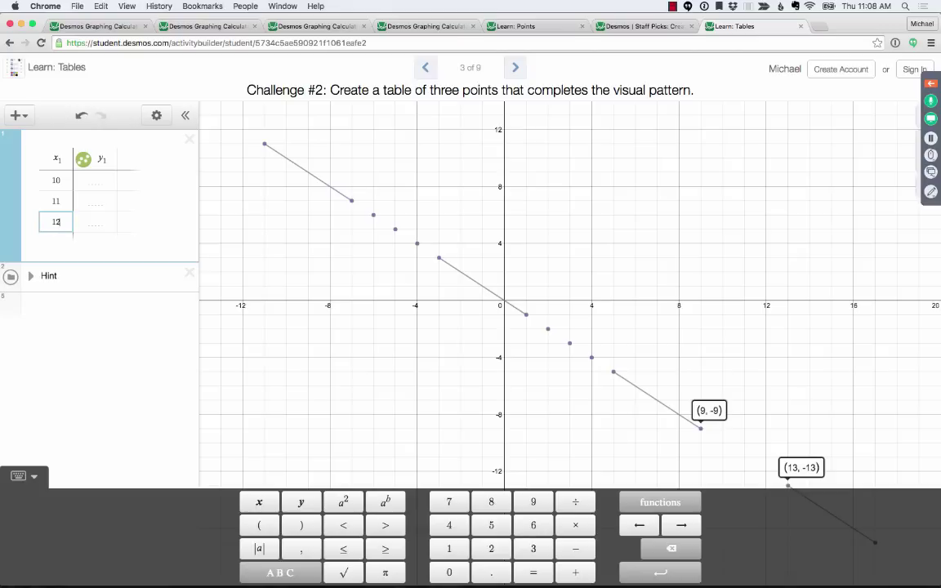
{"action": "key", "text": "Right"}
{"action": "key", "text": "Up"}
{"action": "key", "text": "Up"}
- Label the pattern points (1, −1) through (5, −5) on the graph
{"action": "left_click", "coordinate": [526, 315]}
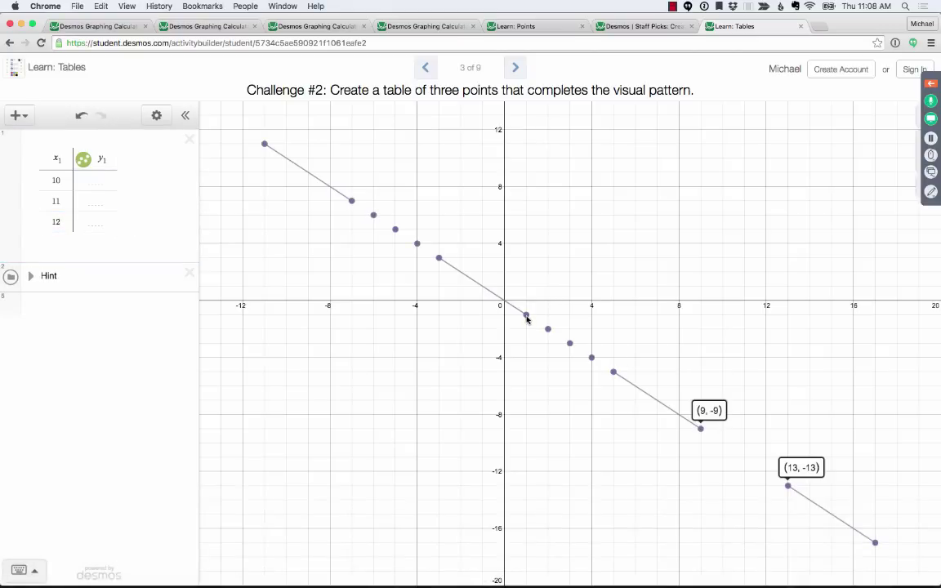
{"action": "left_click", "coordinate": [525, 317]}
{"action": "left_click", "coordinate": [548, 330]}
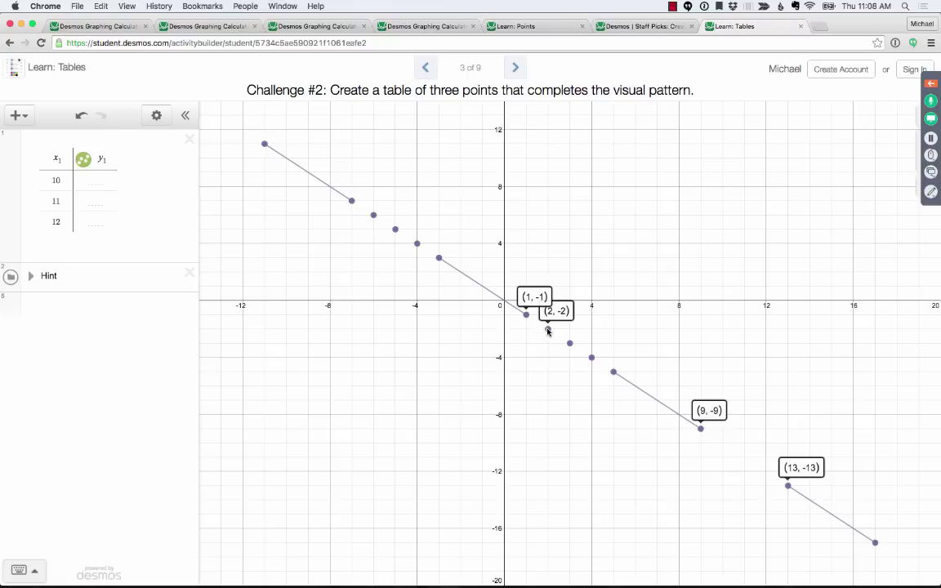
{"action": "left_click", "coordinate": [570, 343]}
{"action": "left_click", "coordinate": [591, 358]}
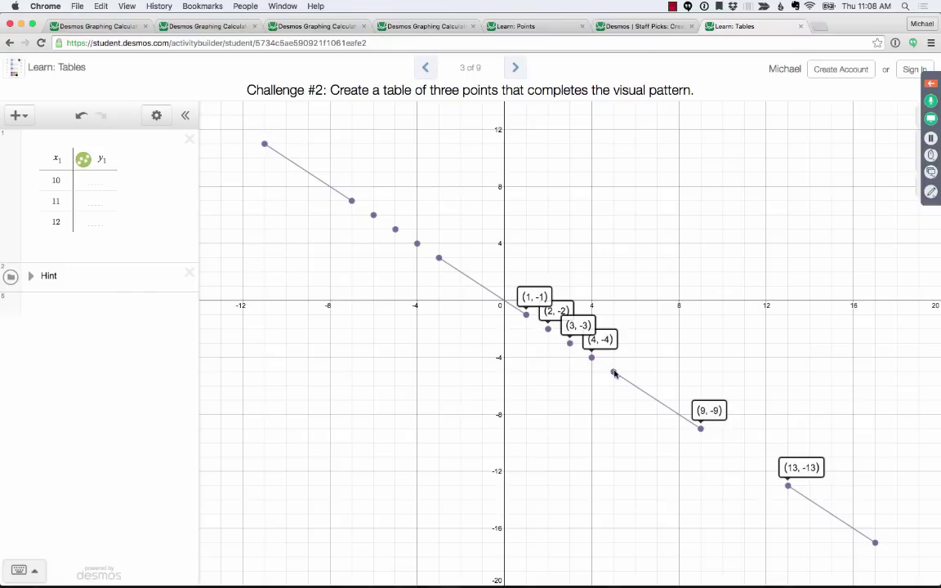
{"action": "left_click", "coordinate": [614, 373]}
- Enter y values −10, −11 and −12 and finish editing the table
{"action": "left_click", "coordinate": [94, 180]}
{"action": "type", "text": "-10"}
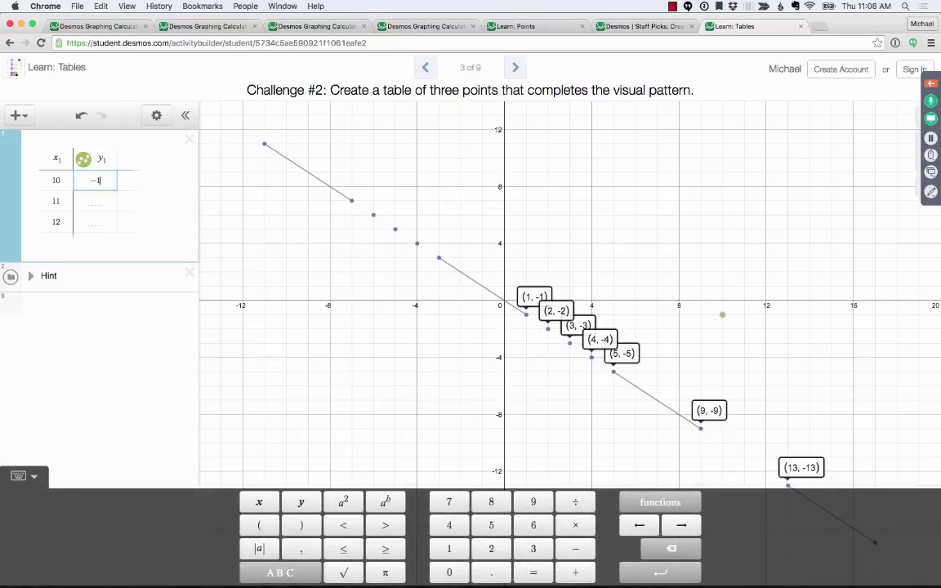
{"action": "key", "text": "Return"}
{"action": "type", "text": "-"}
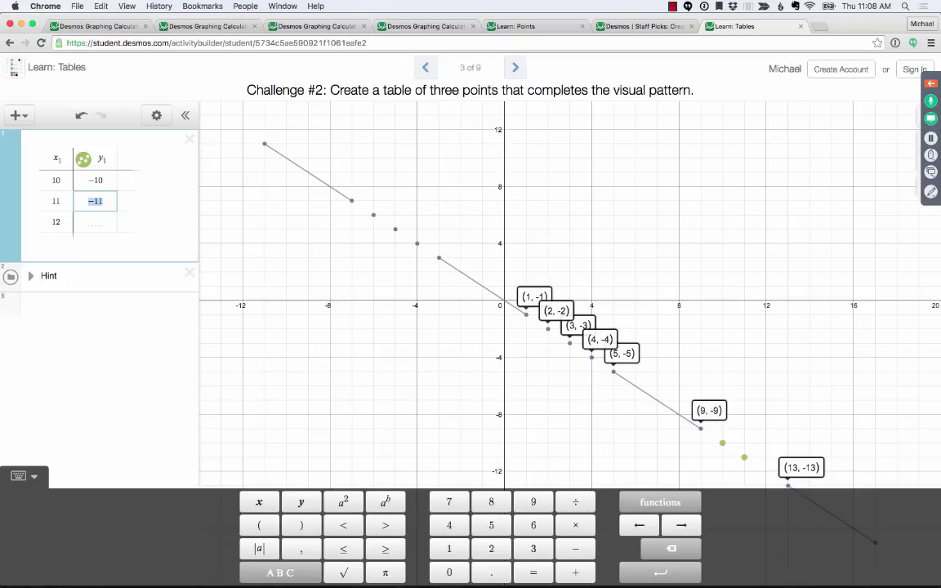
{"action": "type", "text": "11"}
{"action": "key", "text": "Return"}
{"action": "type", "text": "-12"}
{"action": "left_click", "coordinate": [692, 194]}
- Centre the view on the filled gap, then expand and collapse the Hint
{"action": "left_click_drag", "start_coordinate": [712, 382], "coordinate": [576, 257]}
{"action": "scroll", "coordinate": [569, 342], "scroll_direction": "up", "scroll_amount": 5}
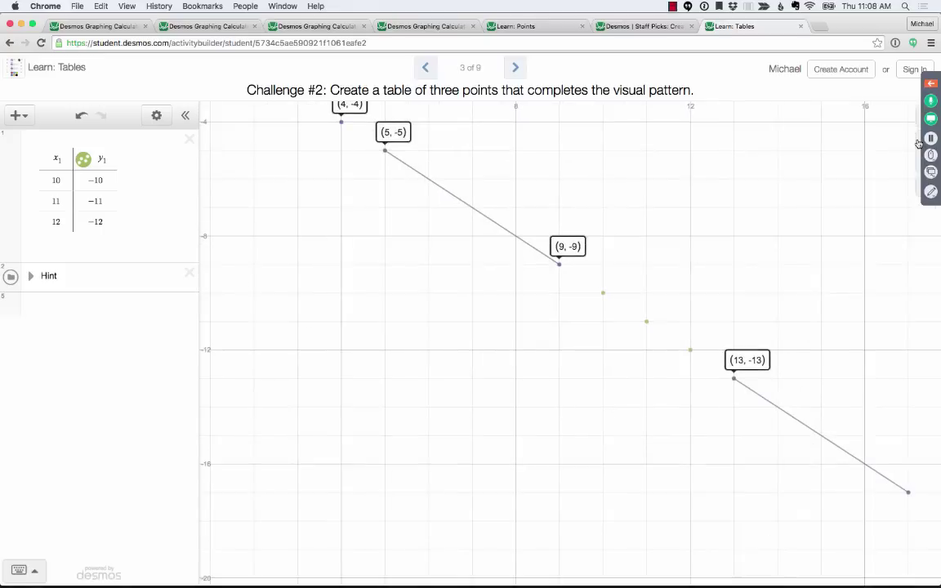
{"action": "left_click_drag", "start_coordinate": [774, 171], "coordinate": [584, 209]}
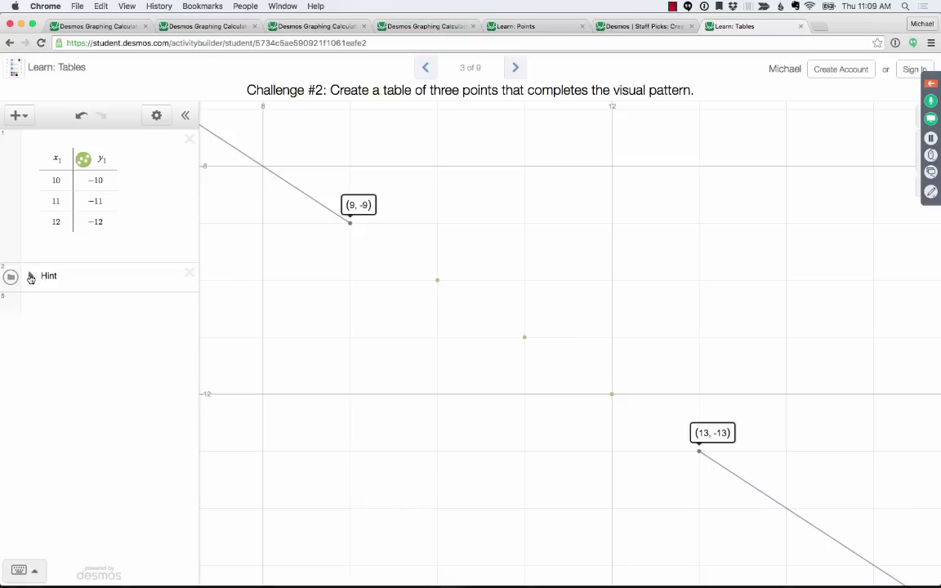
{"action": "left_click", "coordinate": [31, 278]}
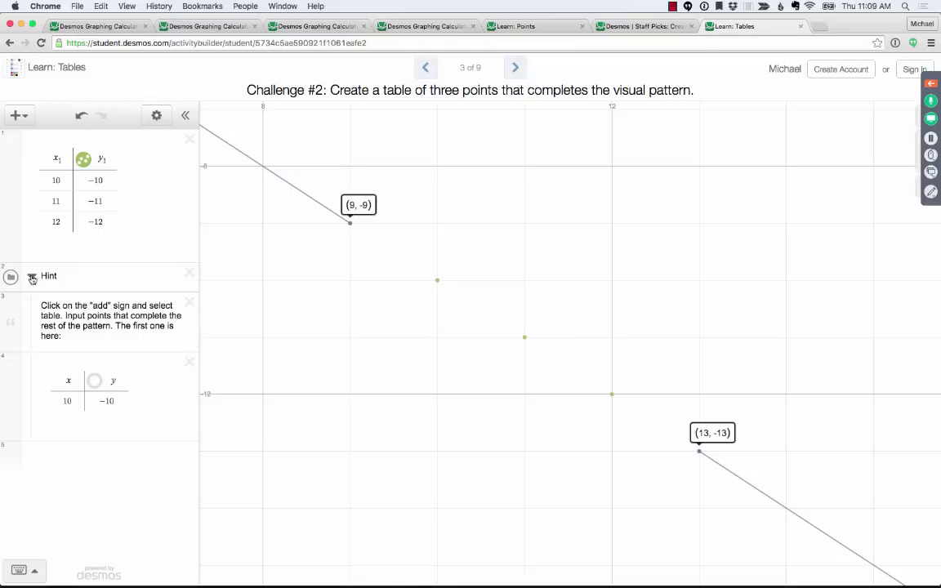
{"action": "left_click", "coordinate": [32, 278]}
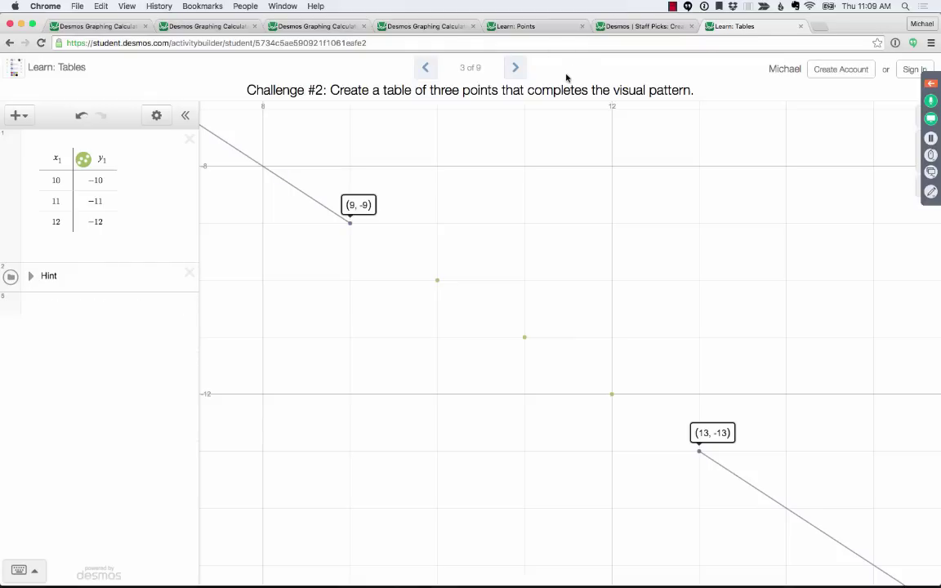
- Go to Challenge #3, the smiley face, and read its instruction about movable eye points
{"action": "left_click", "coordinate": [515, 71]}
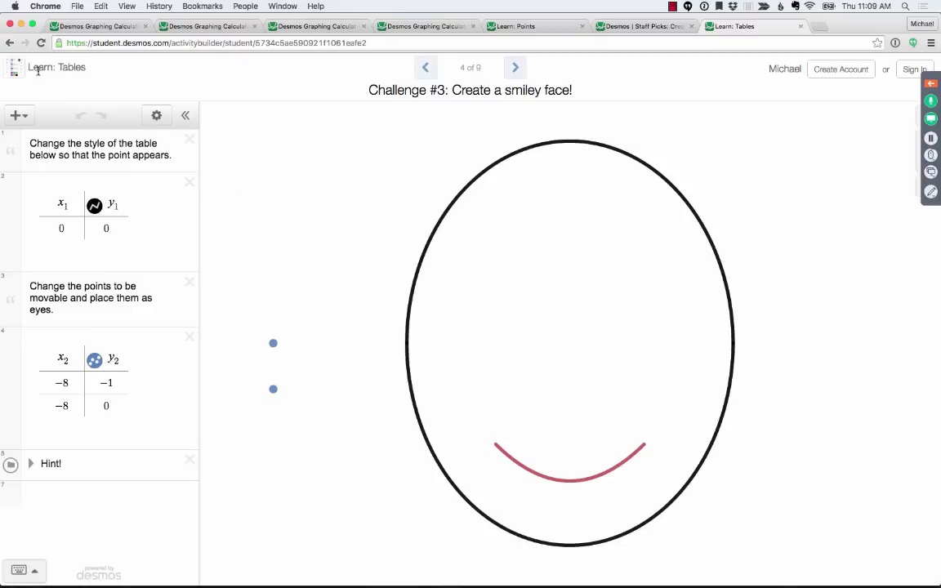
{"action": "left_click_drag", "start_coordinate": [28, 67], "coordinate": [85, 67]}
{"action": "left_click", "coordinate": [96, 67]}
{"action": "left_click_drag", "start_coordinate": [58, 312], "coordinate": [29, 284]}
{"action": "left_click", "coordinate": [67, 310]}
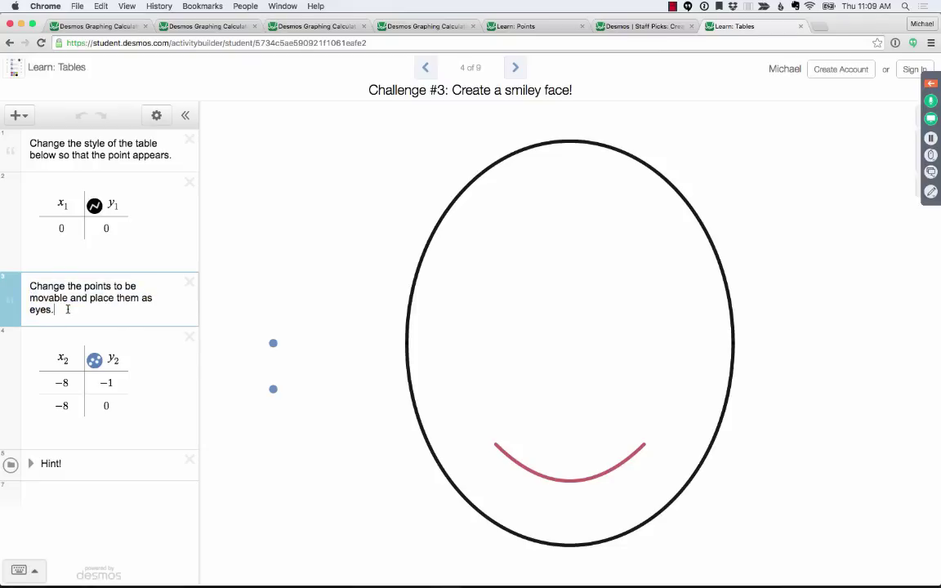
- Check the two blue points' coordinates, (−8, −1) and (−8, 0)
{"action": "left_click", "coordinate": [272, 343]}
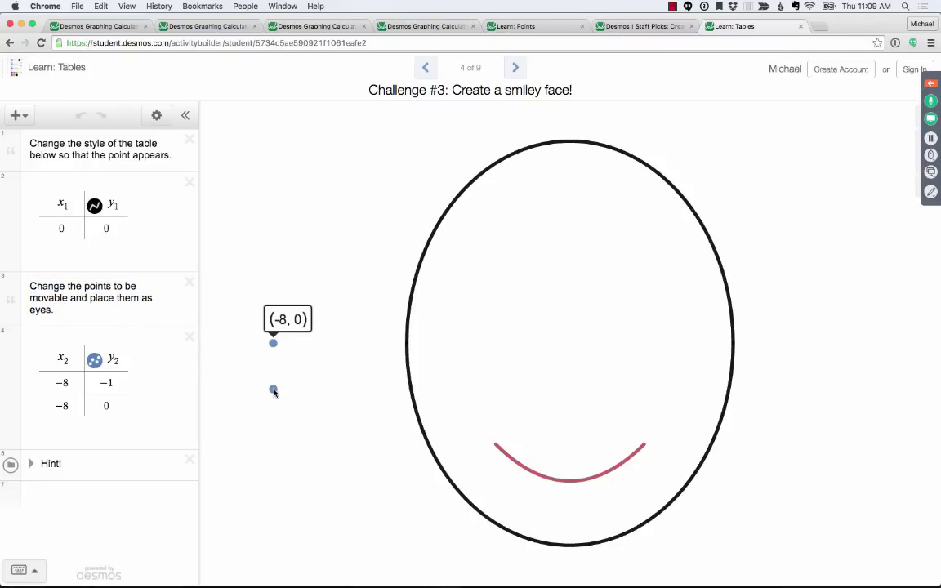
{"action": "left_click", "coordinate": [273, 390]}
{"action": "left_click", "coordinate": [273, 389]}
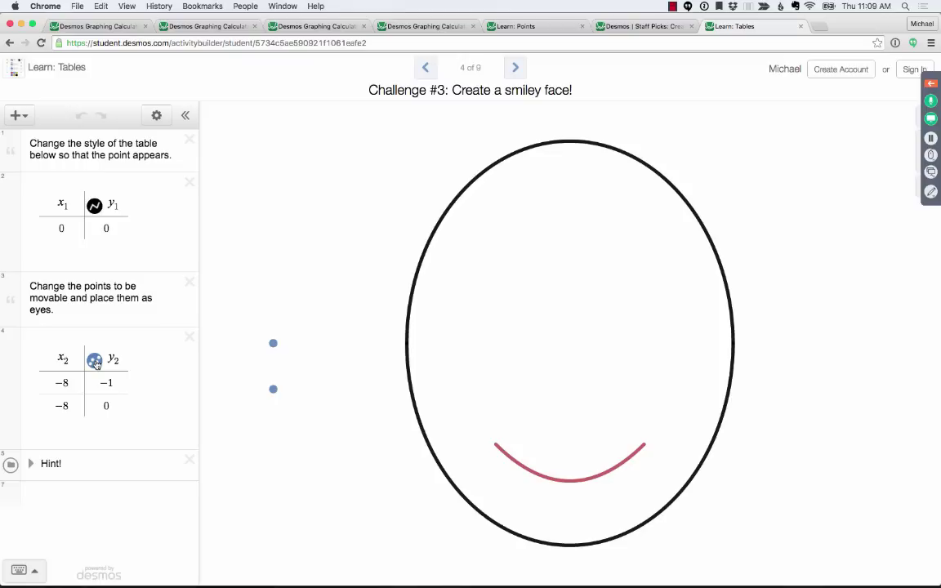
- Open and close the x2/y2 style options, toggling the expression list's edit mode
{"action": "left_click", "coordinate": [95, 361]}
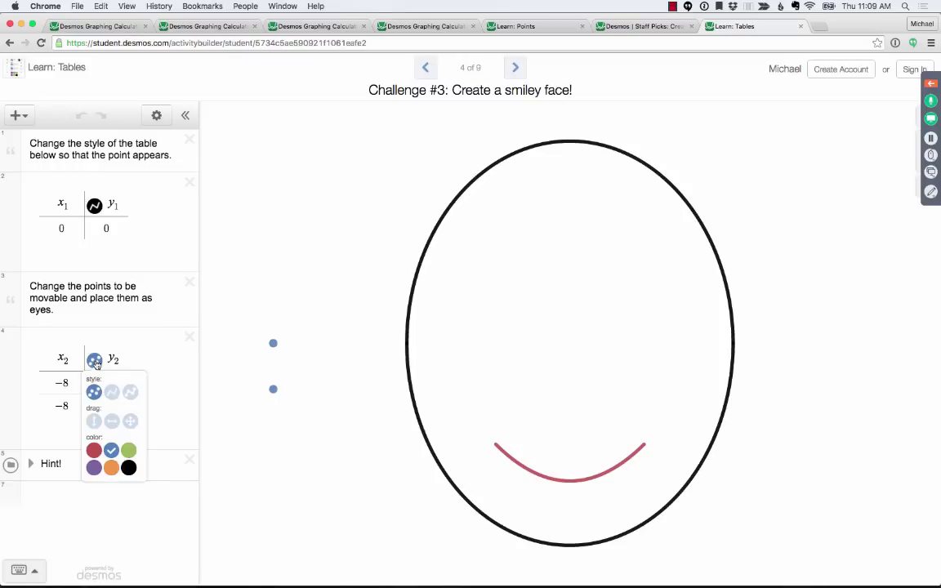
{"action": "left_click", "coordinate": [95, 361]}
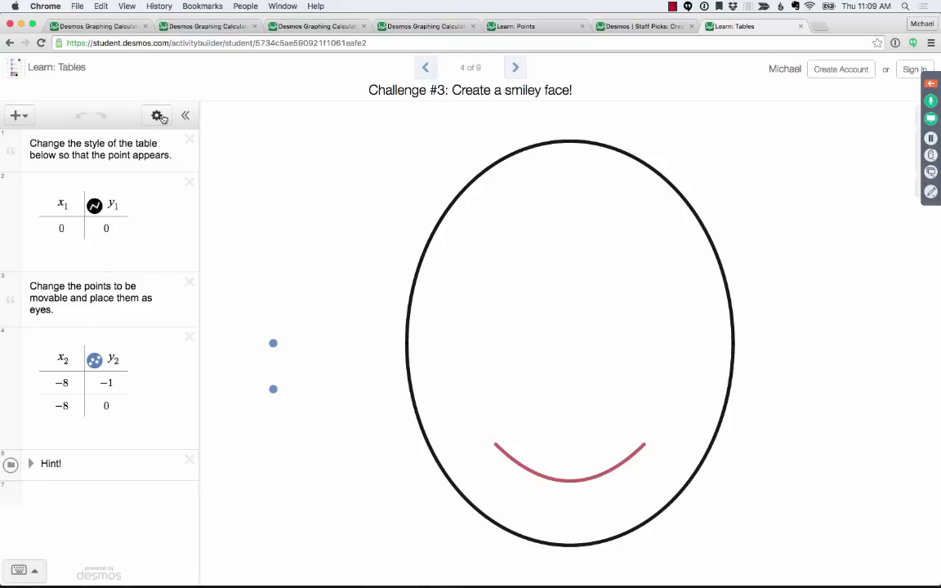
{"action": "left_click", "coordinate": [157, 116]}
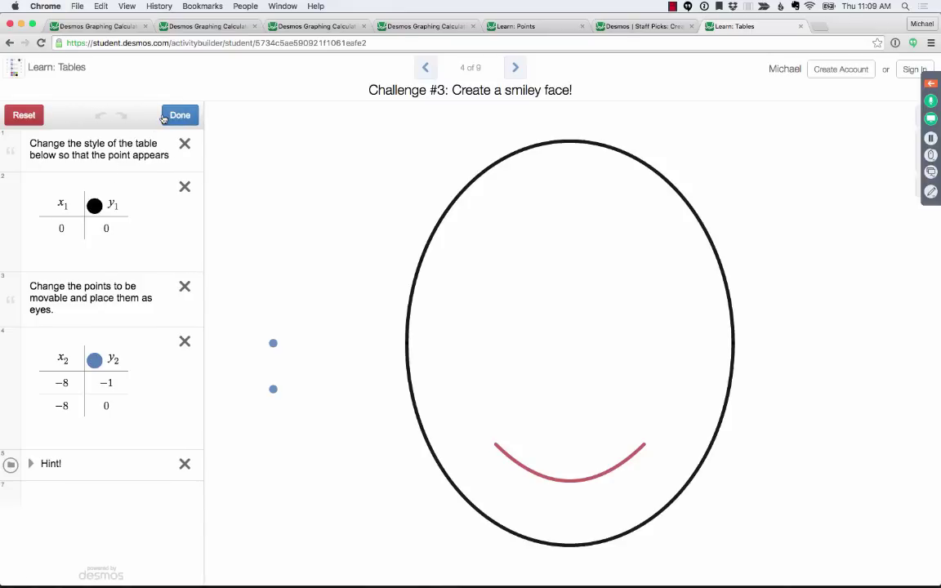
{"action": "left_click", "coordinate": [95, 361]}
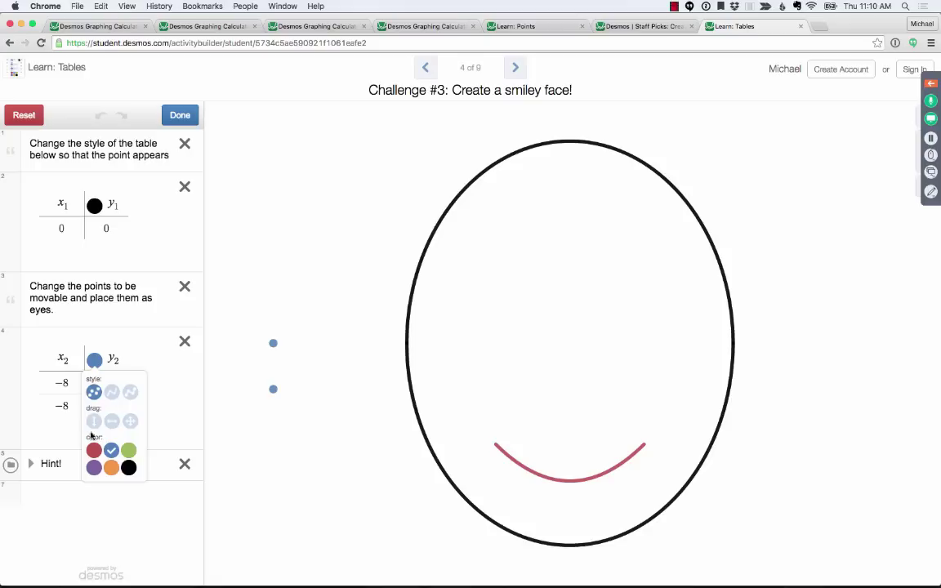
{"action": "left_click", "coordinate": [180, 115]}
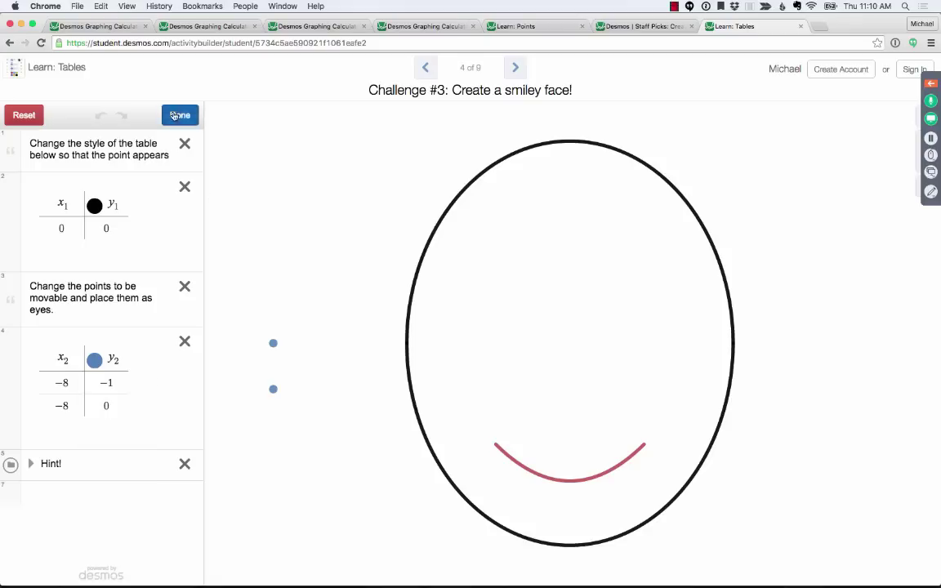
- Try line and line-with-dots styles for the x2/y2 points, ending on separate points
{"action": "left_click", "coordinate": [94, 362]}
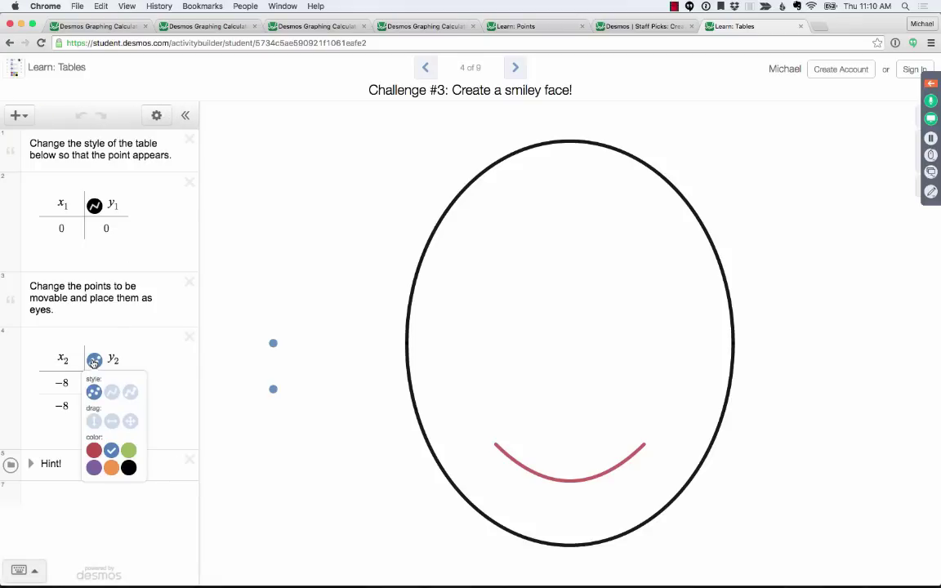
{"action": "left_click", "coordinate": [112, 393]}
{"action": "left_click", "coordinate": [130, 393]}
{"action": "left_click", "coordinate": [111, 393]}
{"action": "left_click", "coordinate": [95, 394]}
{"action": "left_click", "coordinate": [112, 393]}
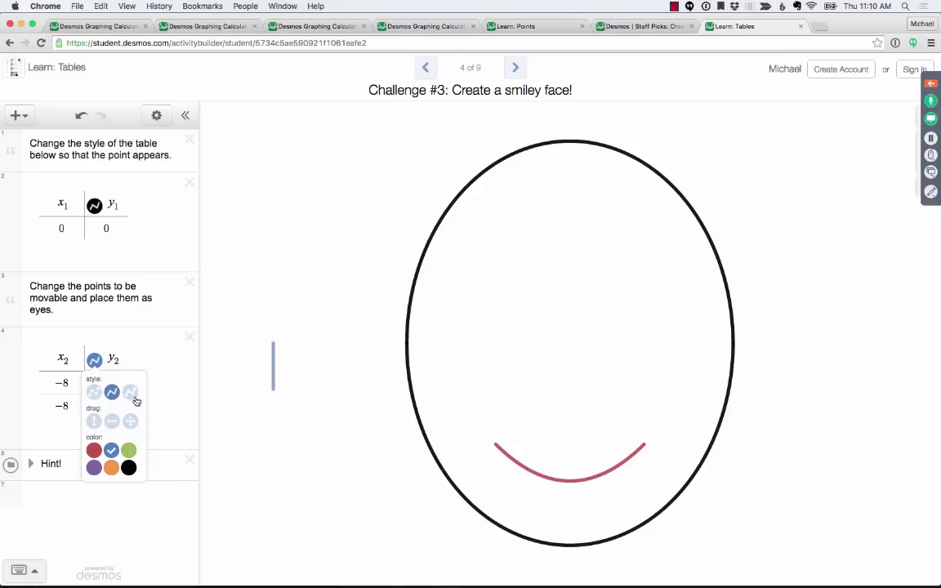
{"action": "left_click", "coordinate": [130, 394]}
{"action": "left_click", "coordinate": [94, 392]}
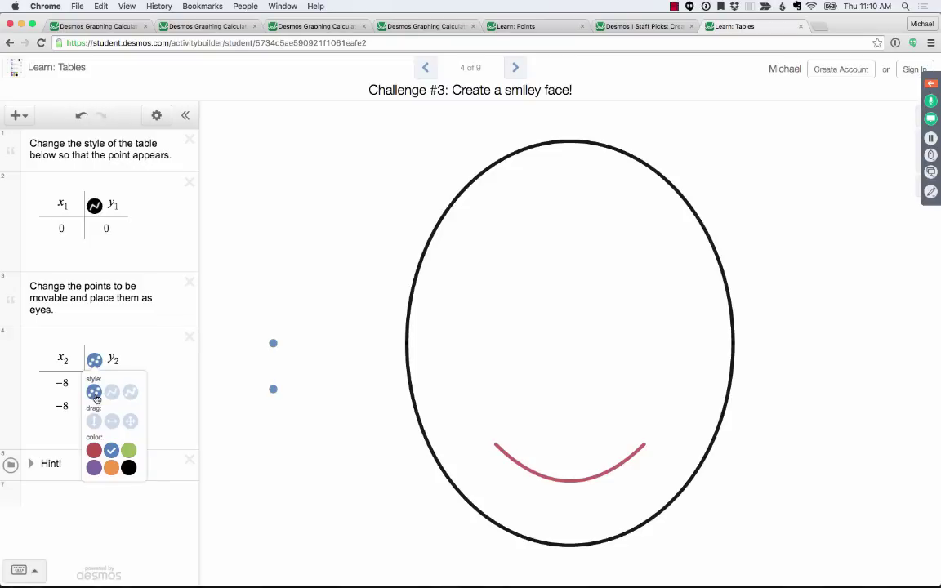
- Try red and orange, then make the points blue and draggable in any direction
{"action": "left_click", "coordinate": [94, 450]}
{"action": "left_click", "coordinate": [111, 467]}
{"action": "left_click", "coordinate": [111, 450]}
{"action": "left_click", "coordinate": [111, 420]}
{"action": "left_click", "coordinate": [131, 421]}
{"action": "left_click", "coordinate": [270, 270]}
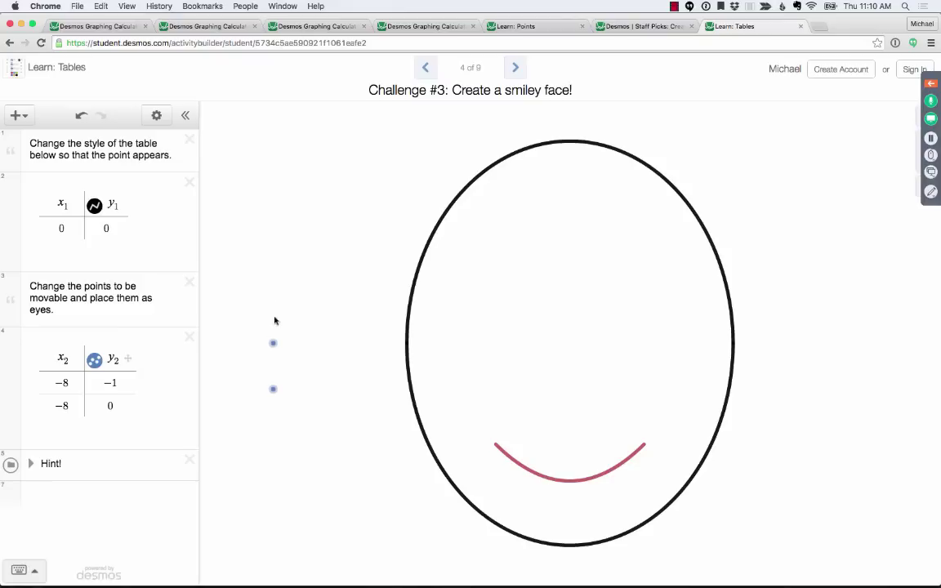
- Drag both blue points into the face as eyes, ending at (−1.22, 1.54) and (1.31, −0.23)
{"action": "left_click_drag", "start_coordinate": [272, 342], "coordinate": [632, 287]}
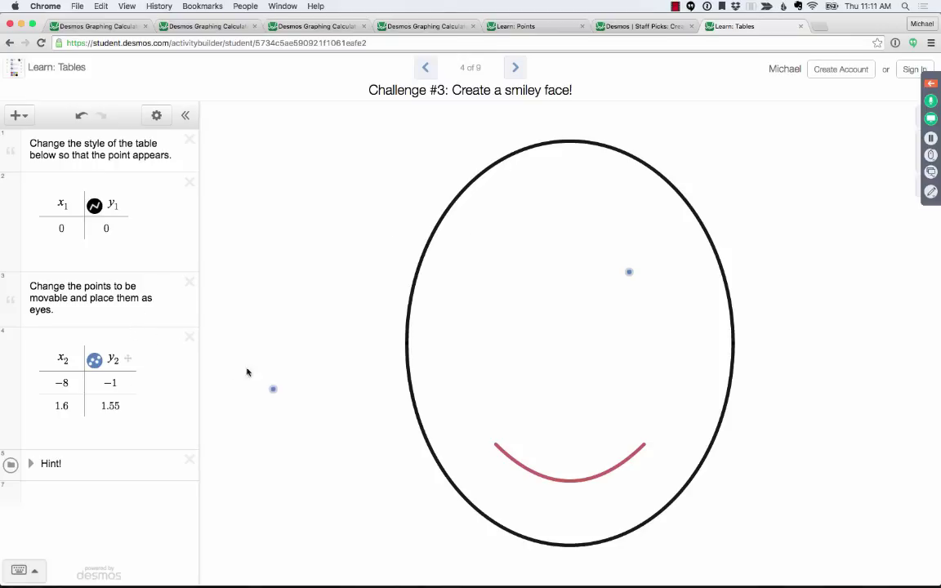
{"action": "left_click_drag", "start_coordinate": [275, 389], "coordinate": [539, 276]}
{"action": "left_click_drag", "start_coordinate": [541, 275], "coordinate": [526, 268]}
{"action": "left_click_drag", "start_coordinate": [629, 272], "coordinate": [621, 267]}
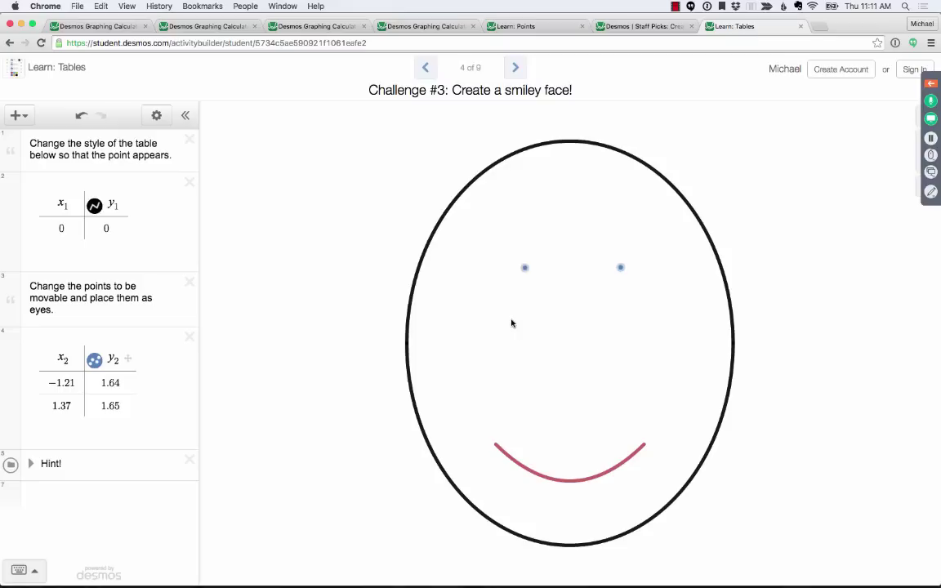
{"action": "left_click_drag", "start_coordinate": [525, 267], "coordinate": [530, 348]}
{"action": "left_click_drag", "start_coordinate": [621, 267], "coordinate": [622, 249]}
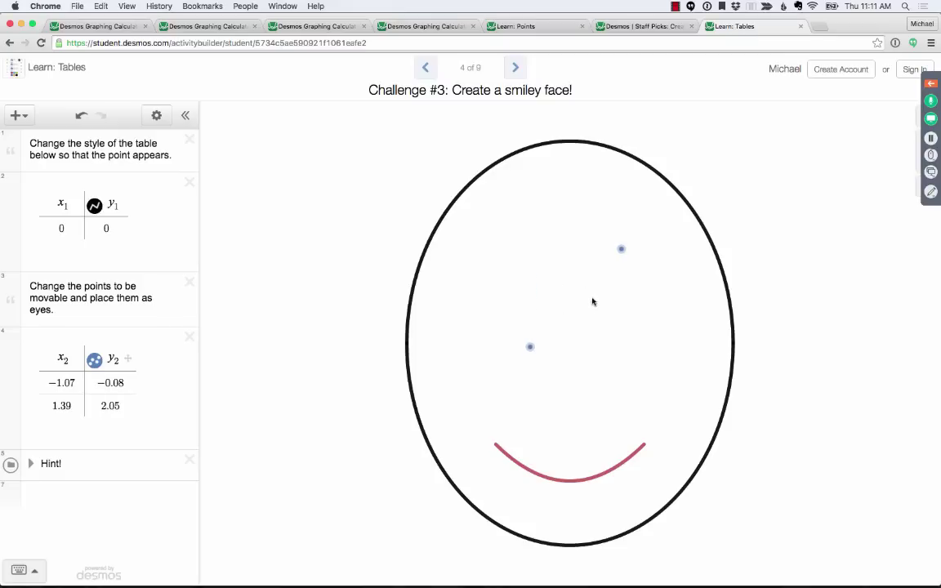
{"action": "left_click_drag", "start_coordinate": [530, 346], "coordinate": [524, 272]}
{"action": "left_click_drag", "start_coordinate": [621, 249], "coordinate": [618, 354]}
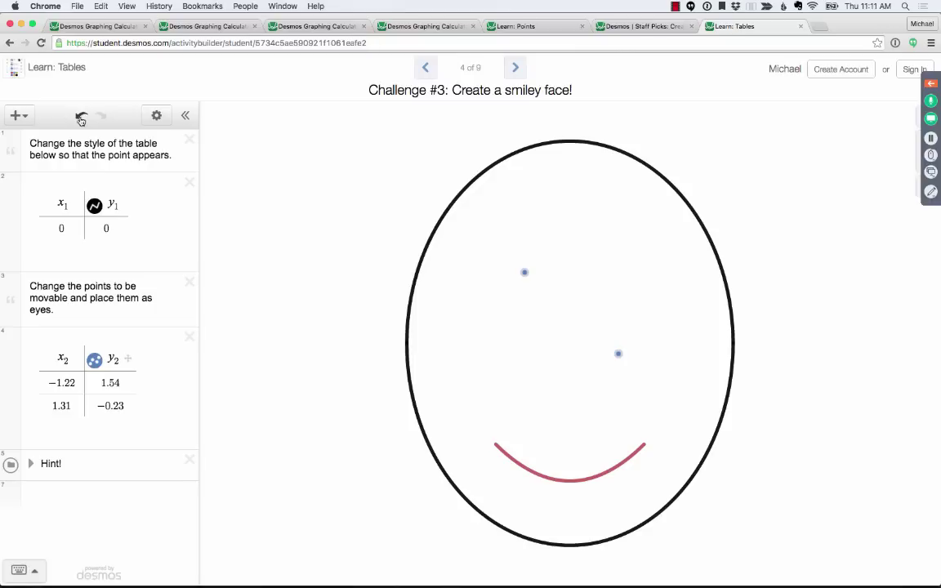
- Undo the eye moves, then advance to Challenge #4, connecting START to FINISH
{"action": "left_click", "coordinate": [81, 118]}
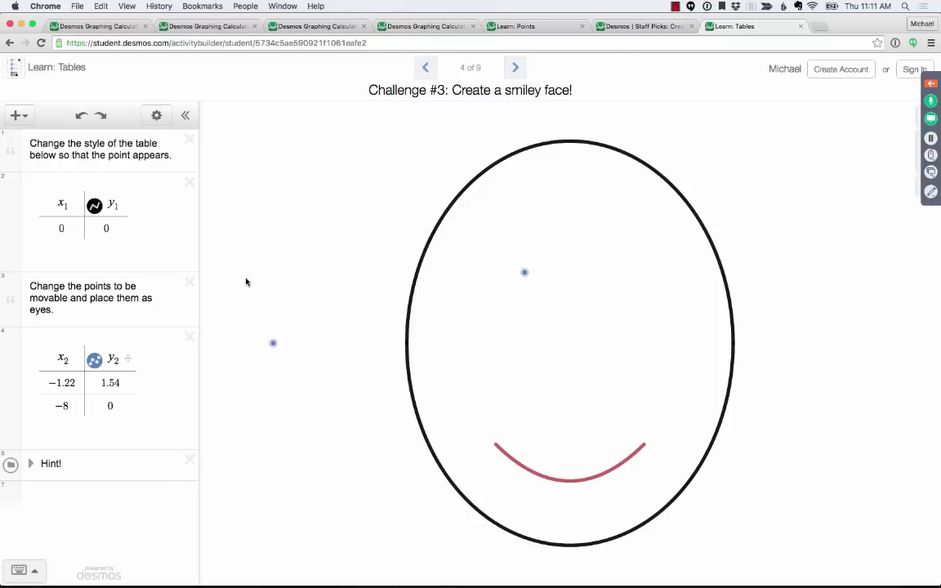
{"action": "left_click_drag", "start_coordinate": [273, 343], "coordinate": [594, 267]}
{"action": "left_click", "coordinate": [81, 115]}
{"action": "left_click", "coordinate": [513, 71]}
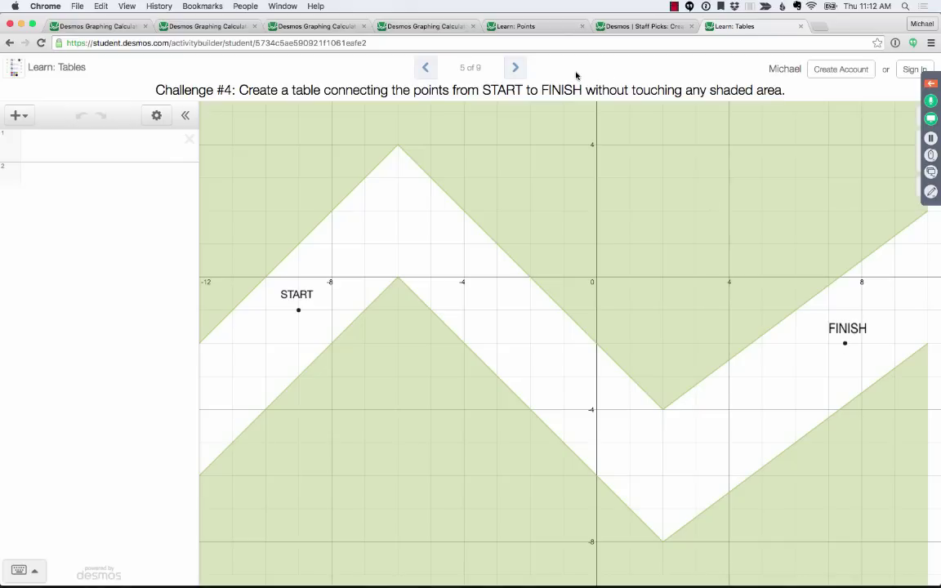
- Advance through Challenges #5, #6 and #7 to the Congratulations page and expand the GoToWebinar panel
{"action": "left_click", "coordinate": [516, 68]}
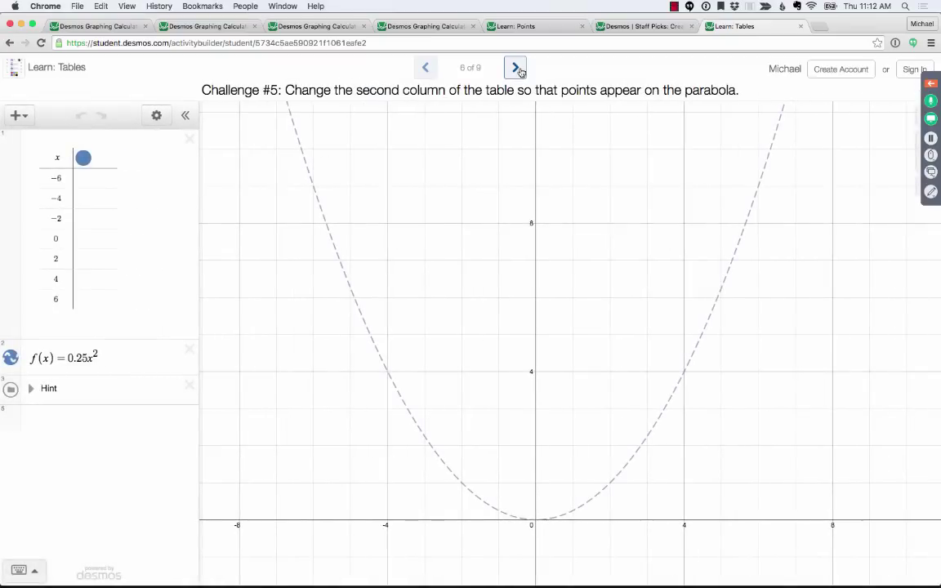
{"action": "left_click", "coordinate": [517, 69]}
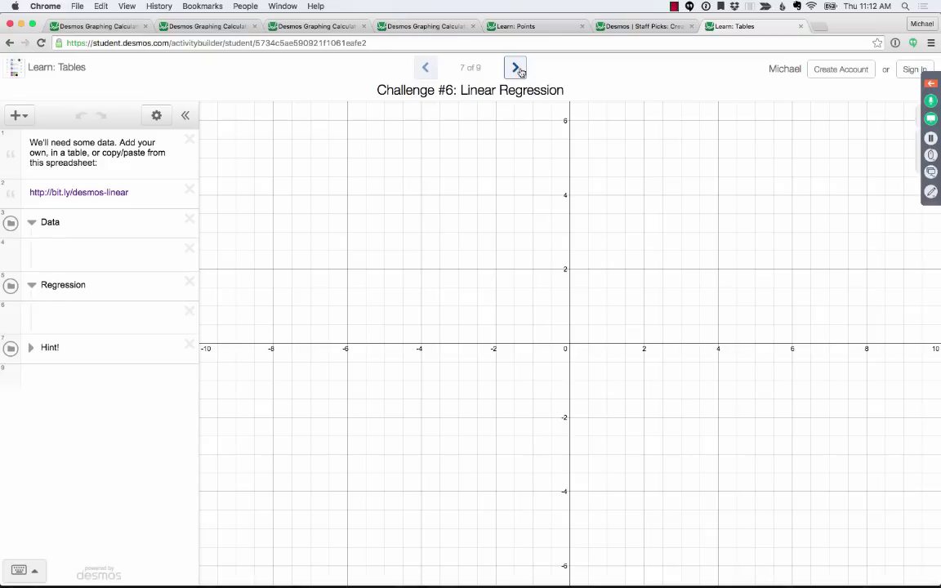
{"action": "left_click", "coordinate": [516, 69]}
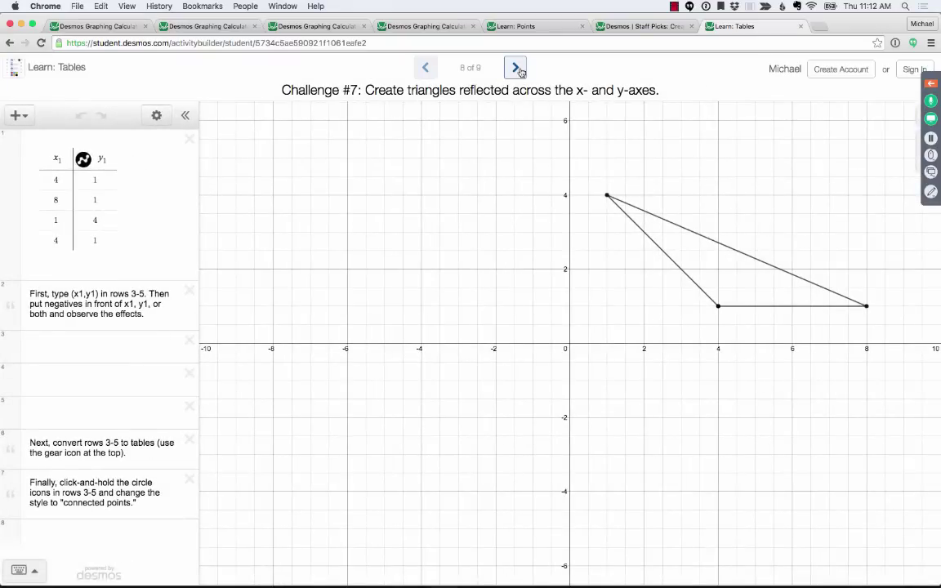
{"action": "left_click", "coordinate": [519, 71]}
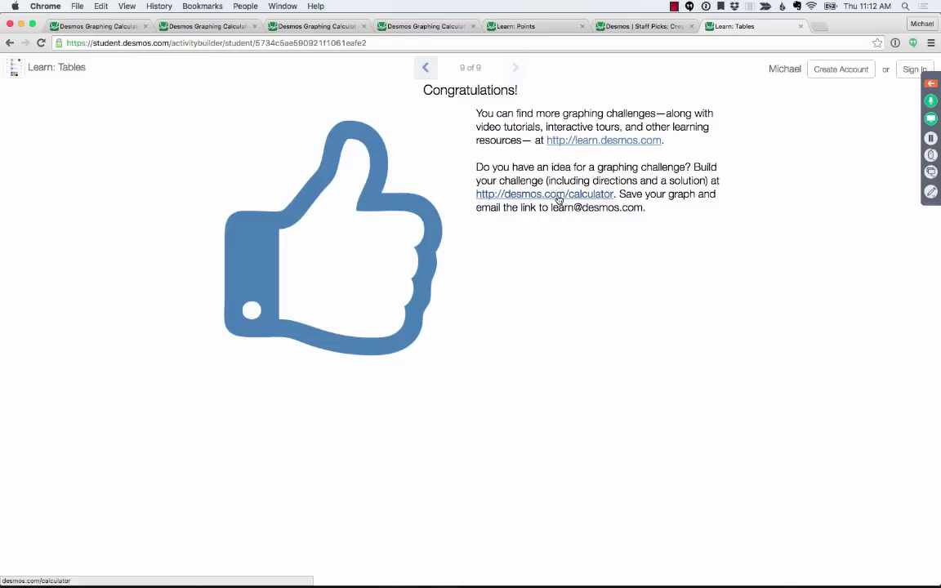
{"action": "left_click", "coordinate": [930, 82]}
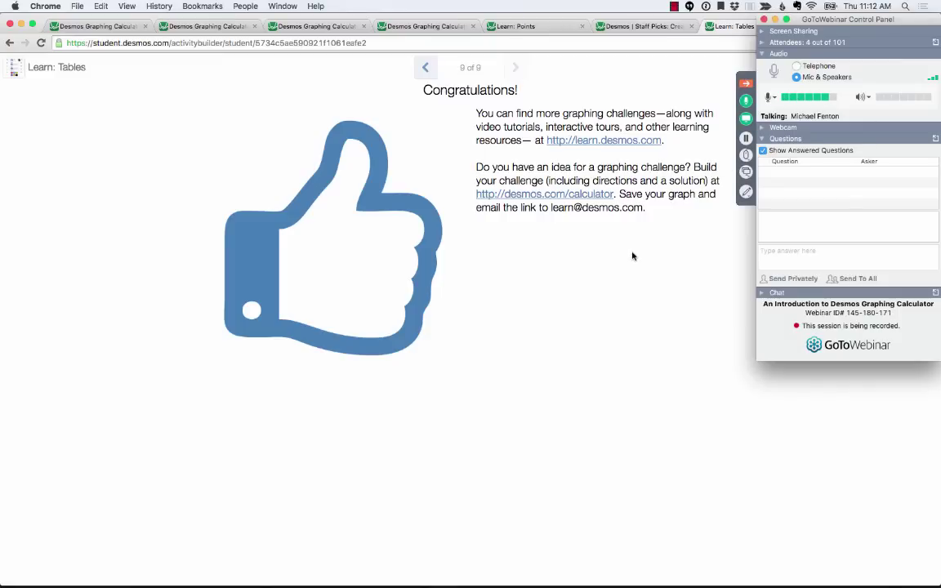
{"action": "key", "text": "super+Tab"}
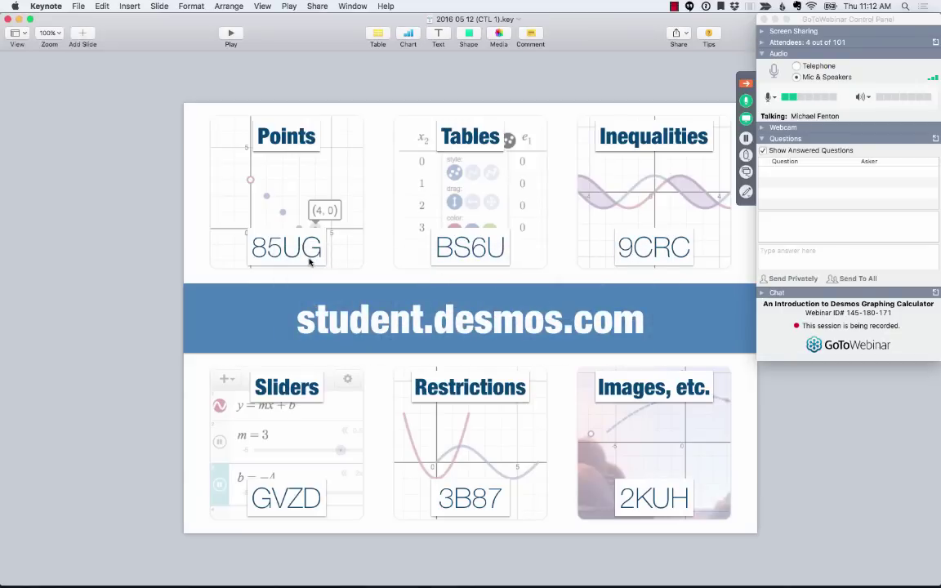
{"action": "key", "text": "alt+super+p"}
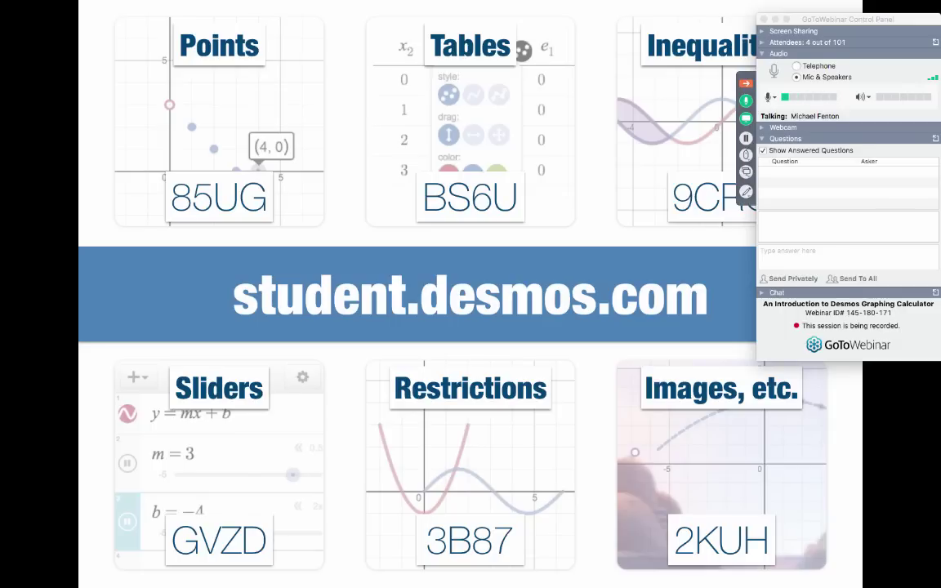
{"action": "key", "text": "Right"}
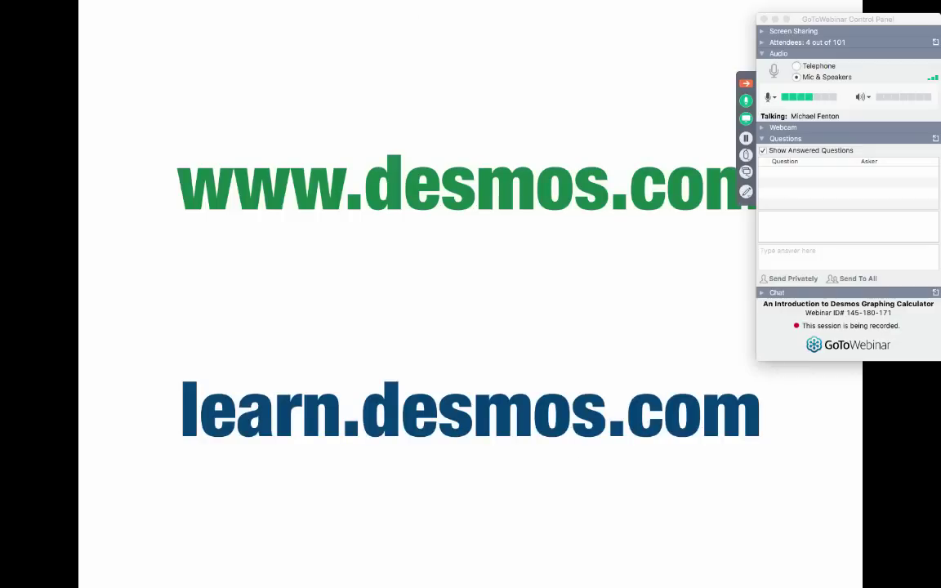
{"action": "key", "text": "Left"}
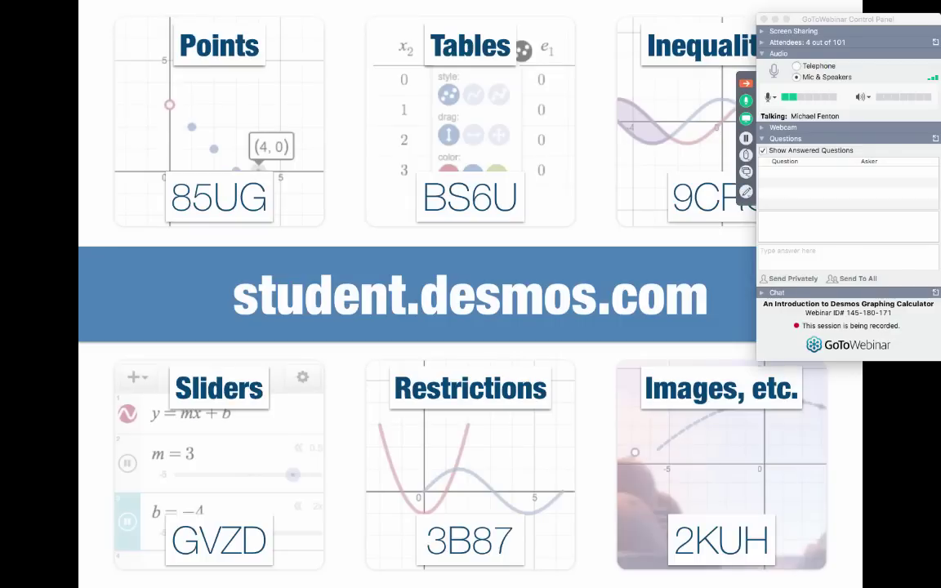
{"action": "key", "text": "Right"}
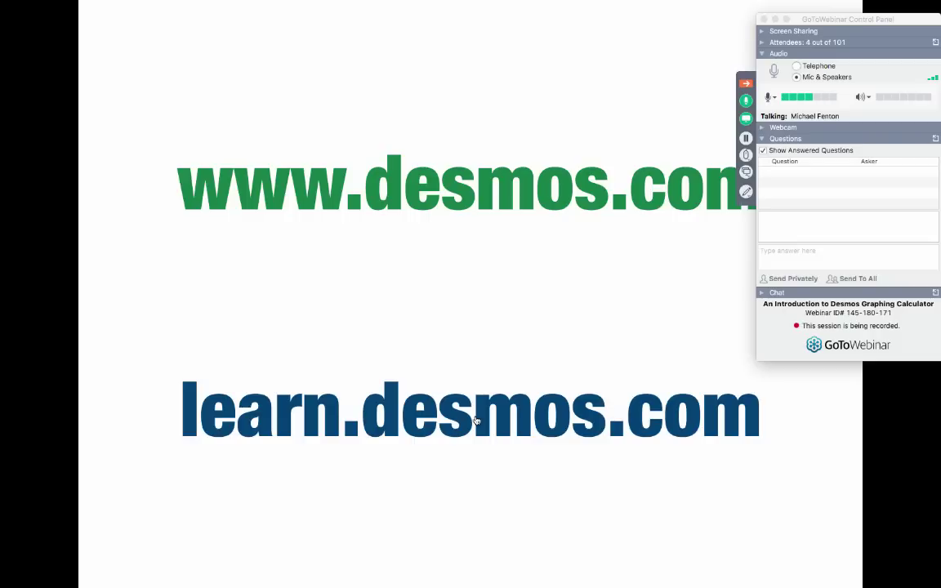
{"action": "key", "text": "Escape"}
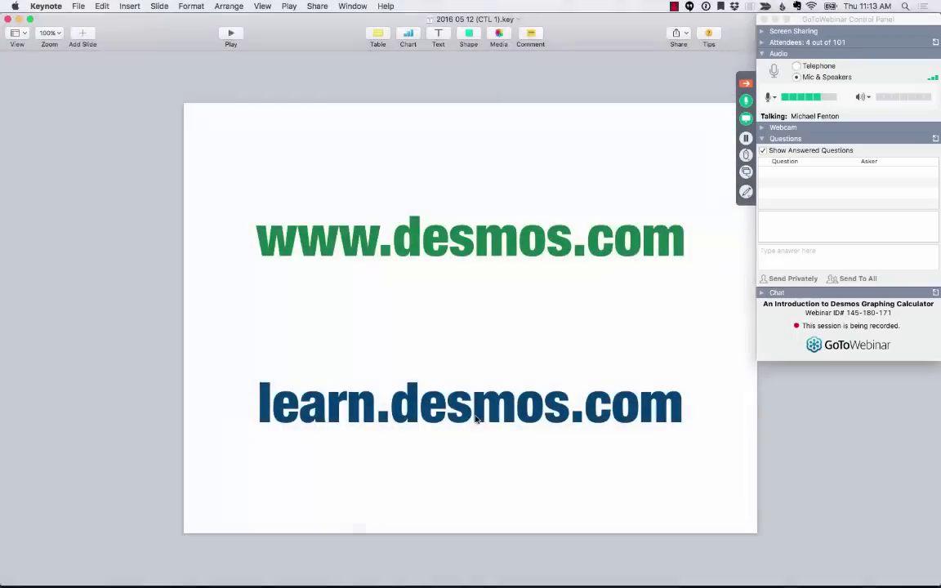
{"action": "key", "text": "super+Tab"}
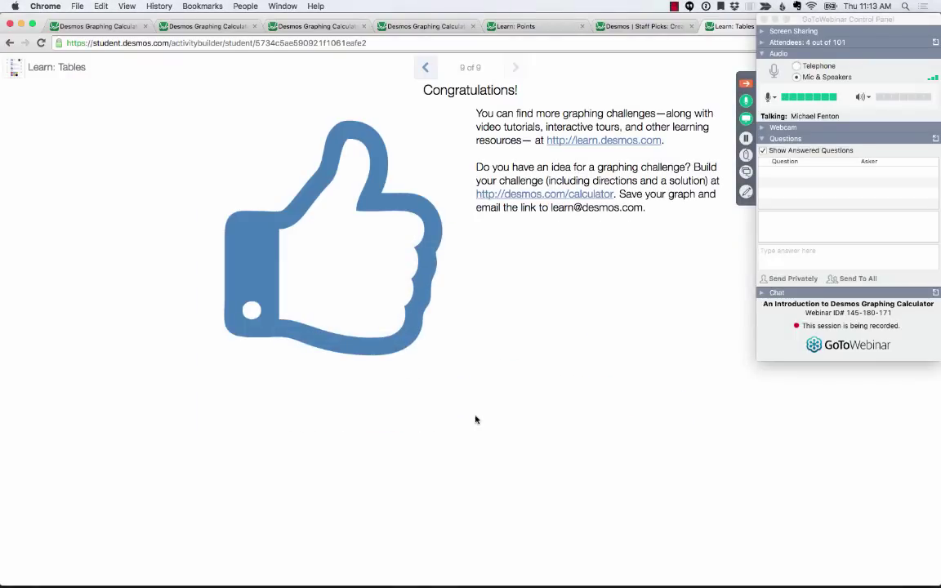
- Open learn.desmos.com in a new Chrome tab and collapse the GoToWebinar panel
{"action": "key", "text": "super+t"}
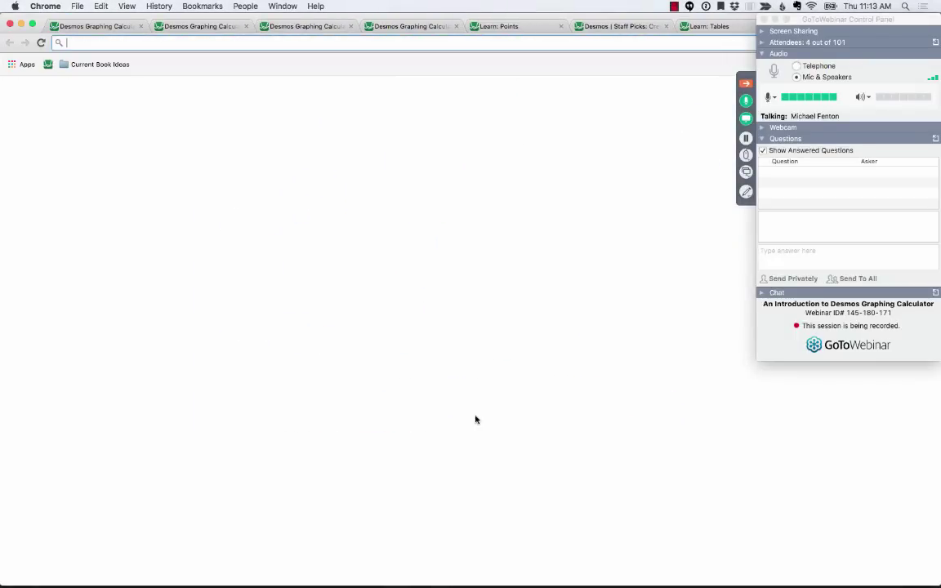
{"action": "type", "text": "learn"}
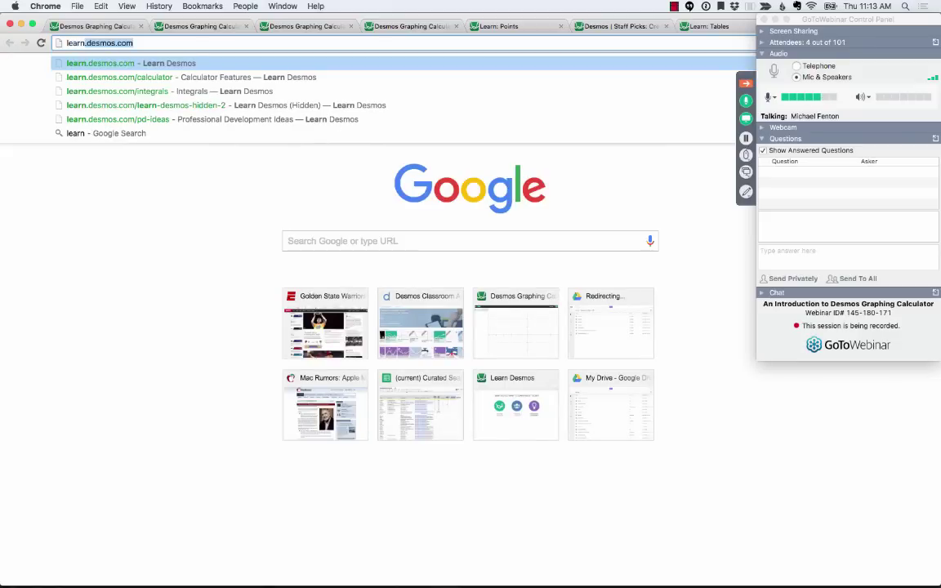
{"action": "key", "text": "Return"}
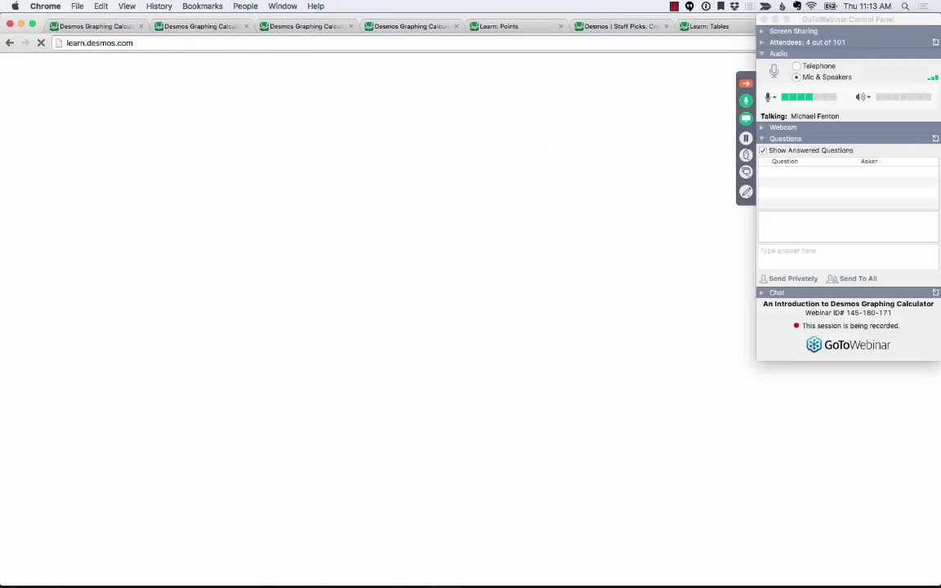
{"action": "left_click", "coordinate": [747, 82]}
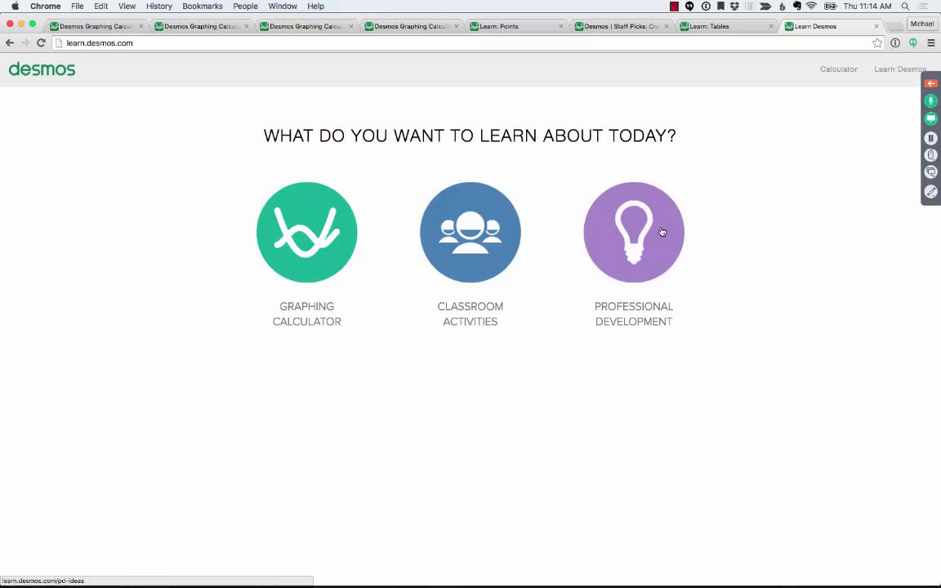
- Open the Graphing Calculator topics and scroll through the Calculator Features tiles, Derivatives to Trigonometry
{"action": "left_click", "coordinate": [293, 230]}
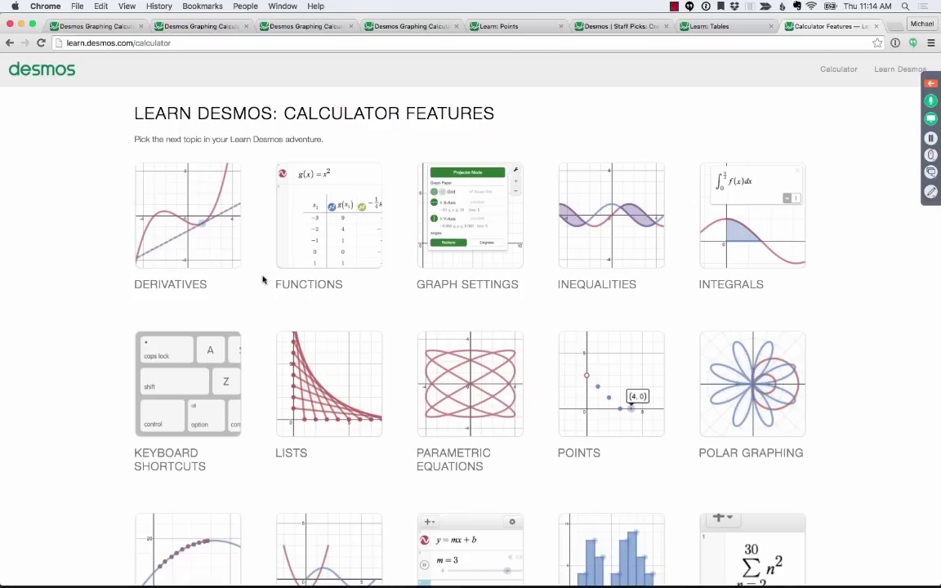
{"action": "scroll", "coordinate": [262, 280], "scroll_direction": "down", "scroll_amount": 5}
{"action": "scroll", "coordinate": [262, 279], "scroll_direction": "up", "scroll_amount": 5}
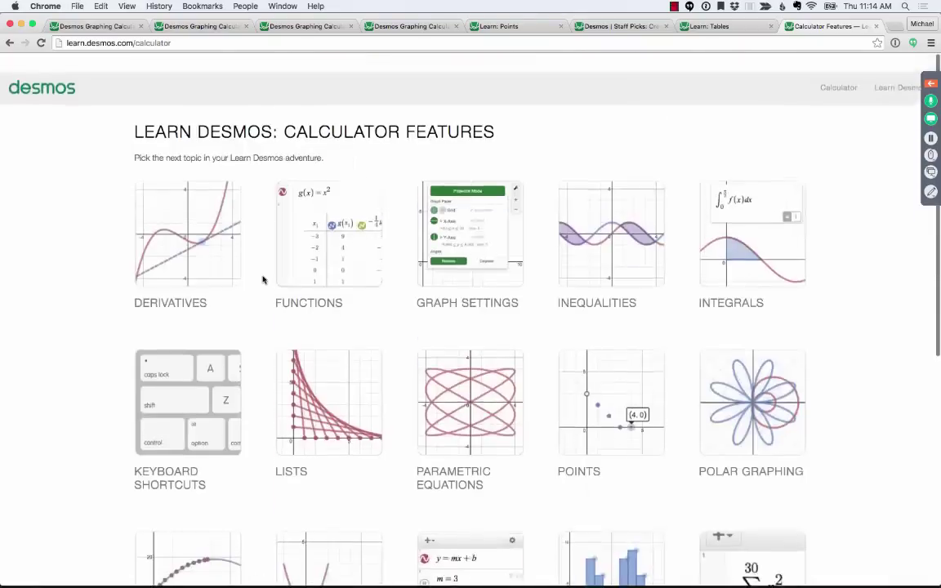
{"action": "scroll", "coordinate": [262, 279], "scroll_direction": "down", "scroll_amount": 5}
{"action": "scroll", "coordinate": [262, 279], "scroll_direction": "up", "scroll_amount": 5}
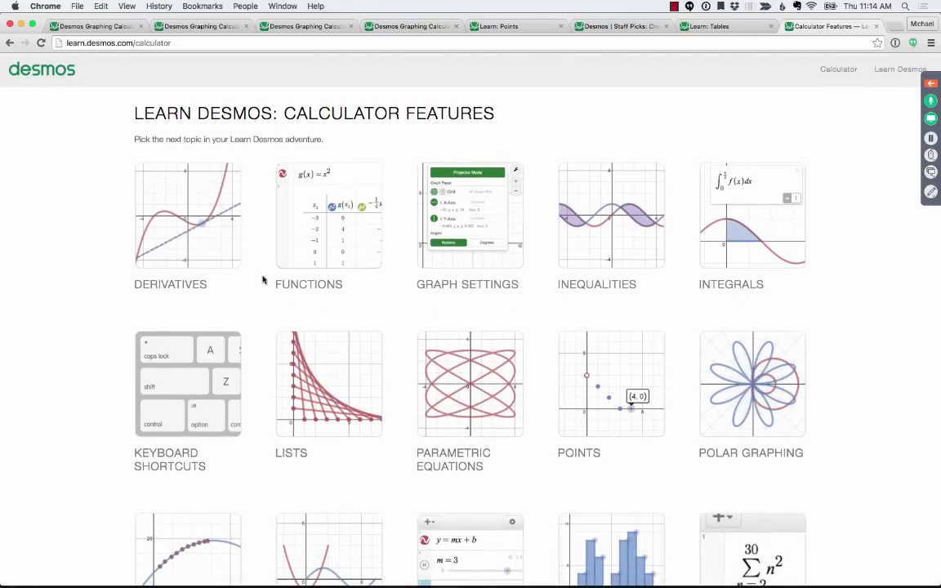
{"action": "scroll", "coordinate": [262, 279], "scroll_direction": "down", "scroll_amount": 5}
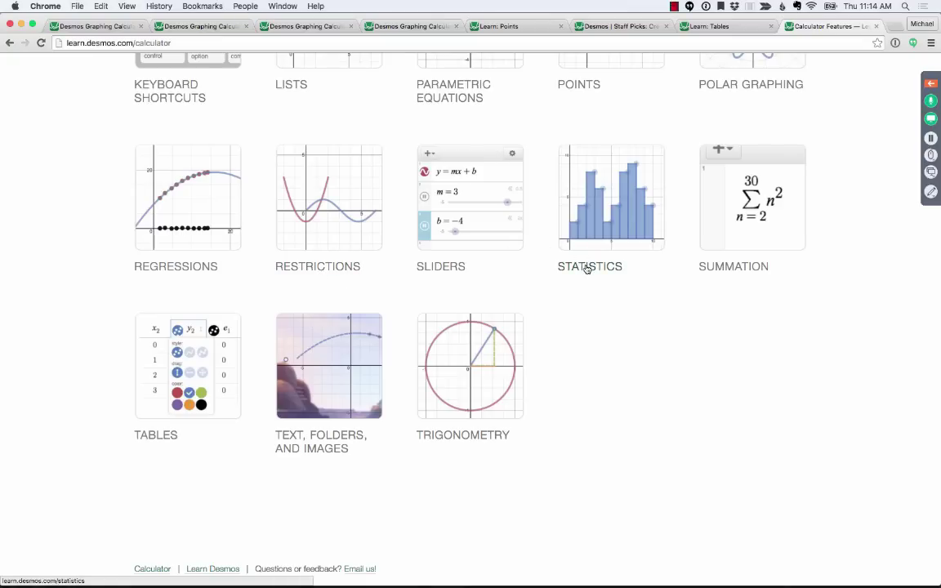
{"action": "scroll", "coordinate": [586, 270], "scroll_direction": "up", "scroll_amount": 5}
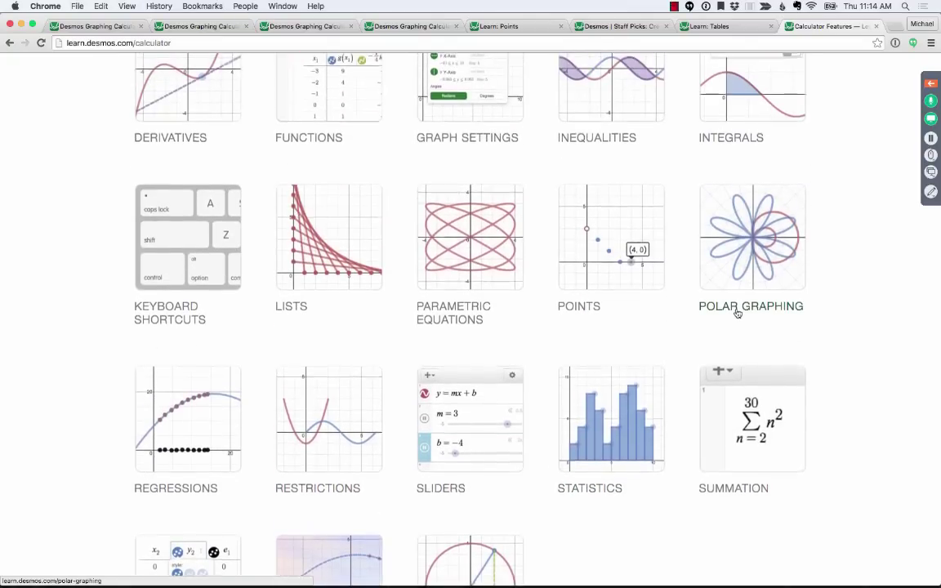
{"action": "scroll", "coordinate": [737, 313], "scroll_direction": "up", "scroll_amount": 3}
{"action": "scroll", "coordinate": [737, 313], "scroll_direction": "up", "scroll_amount": 1}
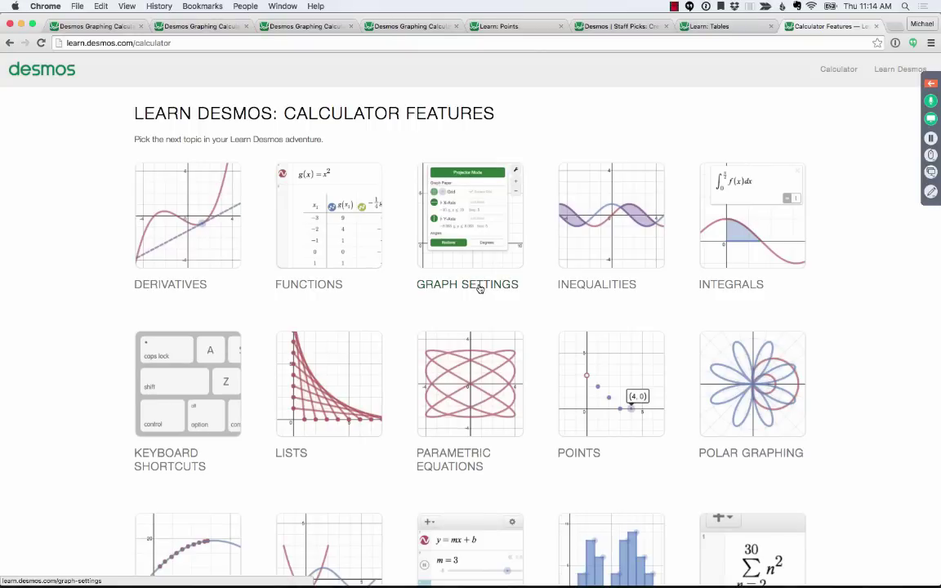
{"action": "scroll", "coordinate": [479, 290], "scroll_direction": "down", "scroll_amount": 8}
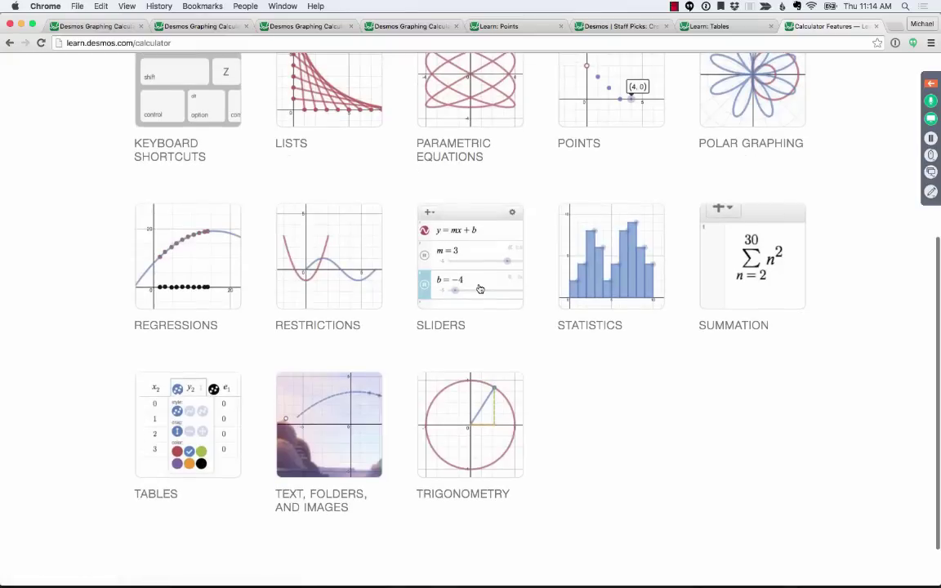
- View the Tables learning page, return to the full Calculator Features menu, and switch to Keynote
{"action": "left_click", "coordinate": [150, 499]}
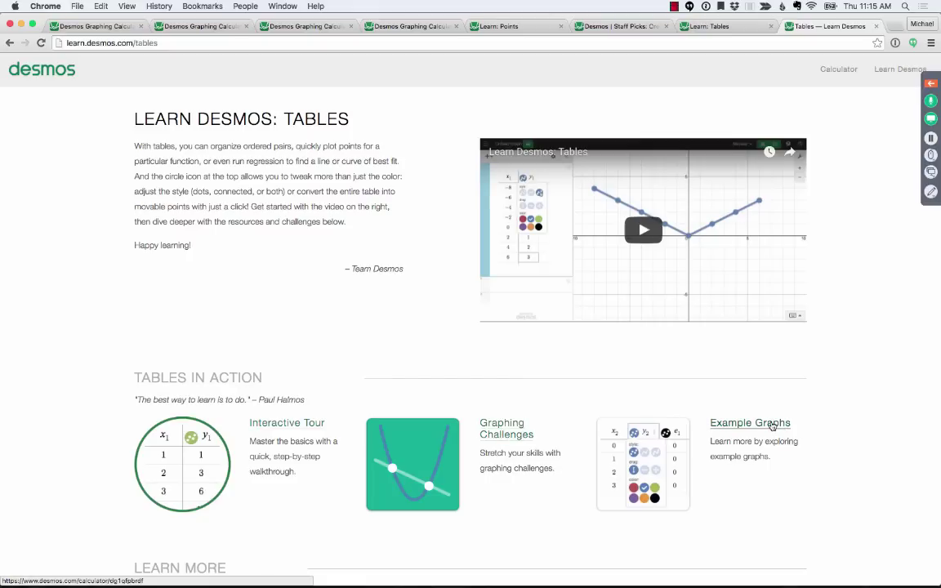
{"action": "scroll", "coordinate": [771, 425], "scroll_direction": "down", "scroll_amount": 5}
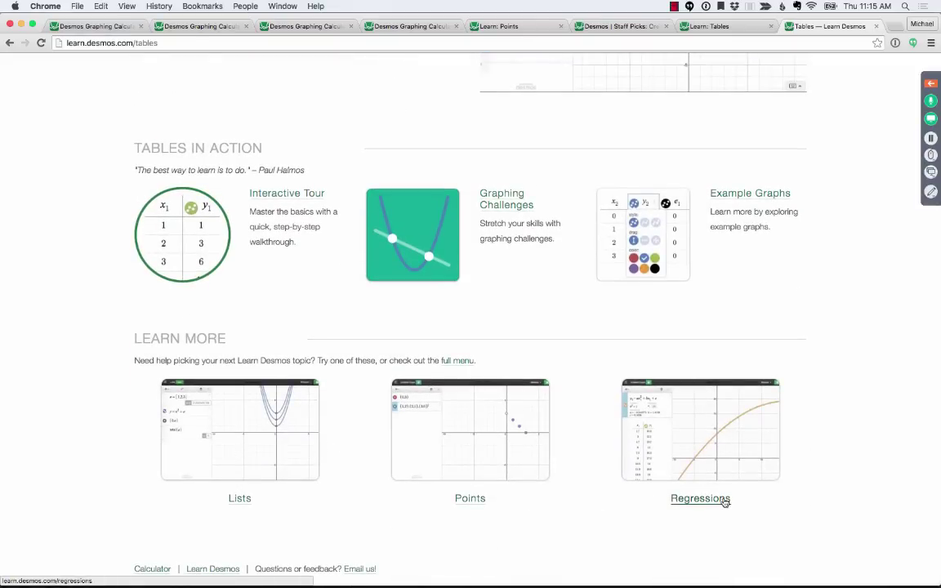
{"action": "left_click", "coordinate": [456, 361]}
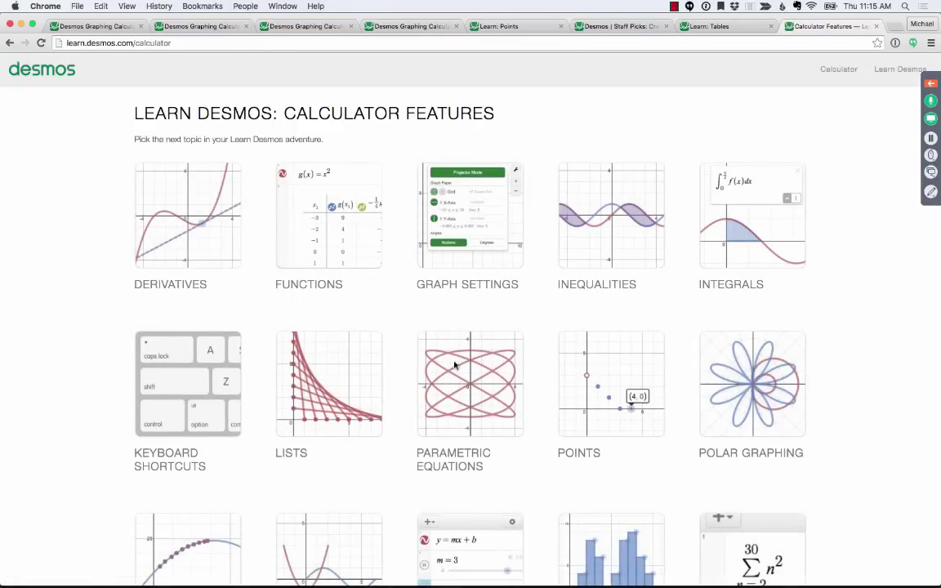
{"action": "key", "text": "super+Tab"}
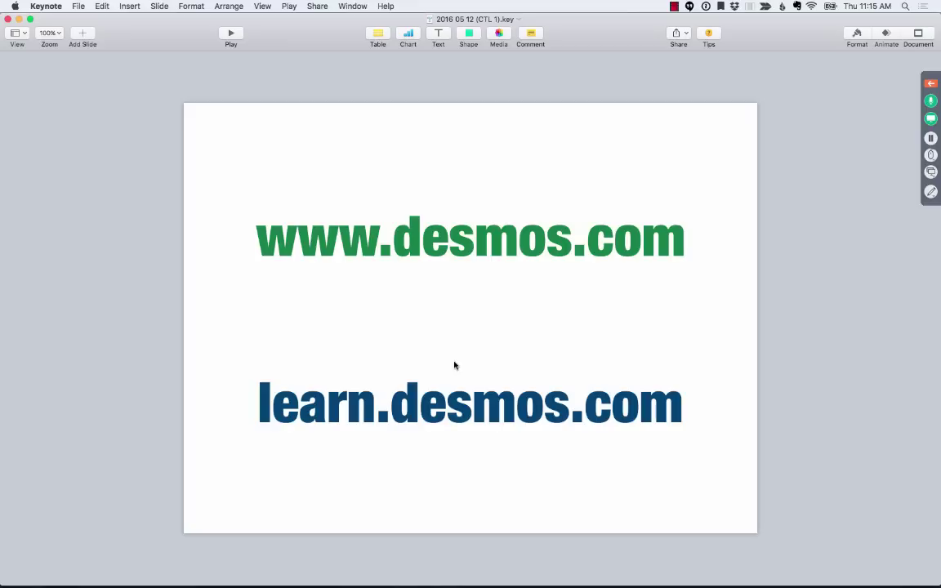
- Expand the GoToWebinar panel, hide Webcam and Questions, and play the Keynote slideshow full-screen
{"action": "left_click", "coordinate": [931, 84]}
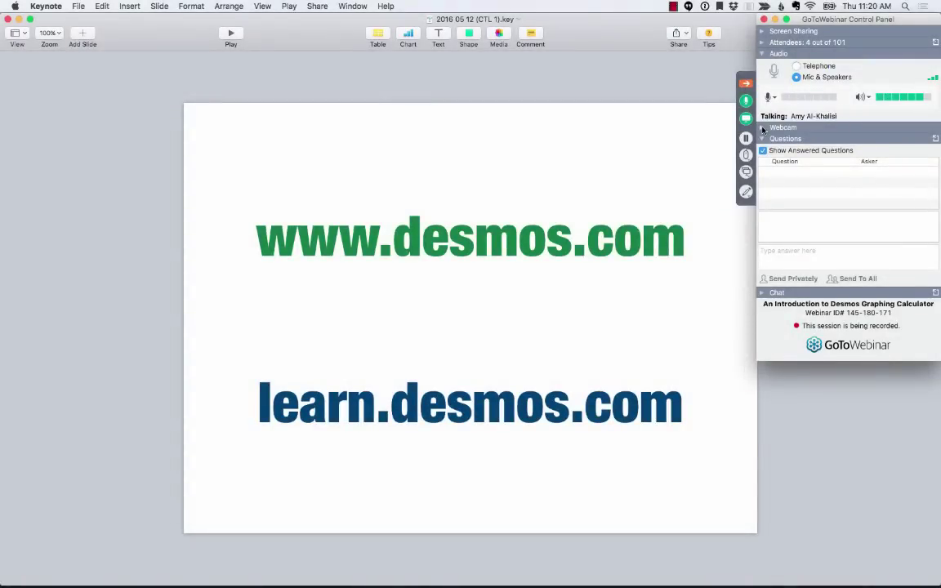
{"action": "left_click", "coordinate": [763, 128]}
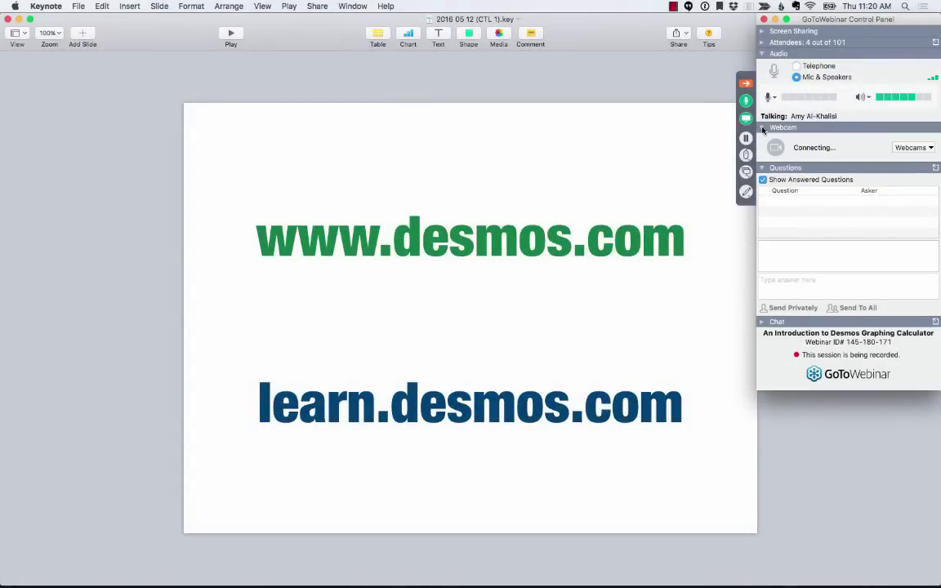
{"action": "left_click", "coordinate": [763, 128]}
{"action": "left_click", "coordinate": [763, 140]}
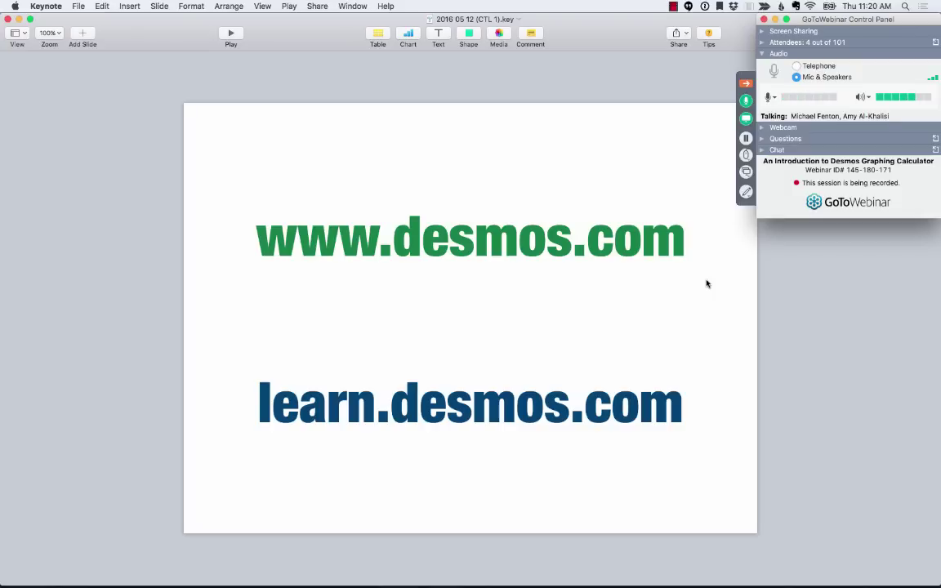
{"action": "left_click", "coordinate": [142, 158]}
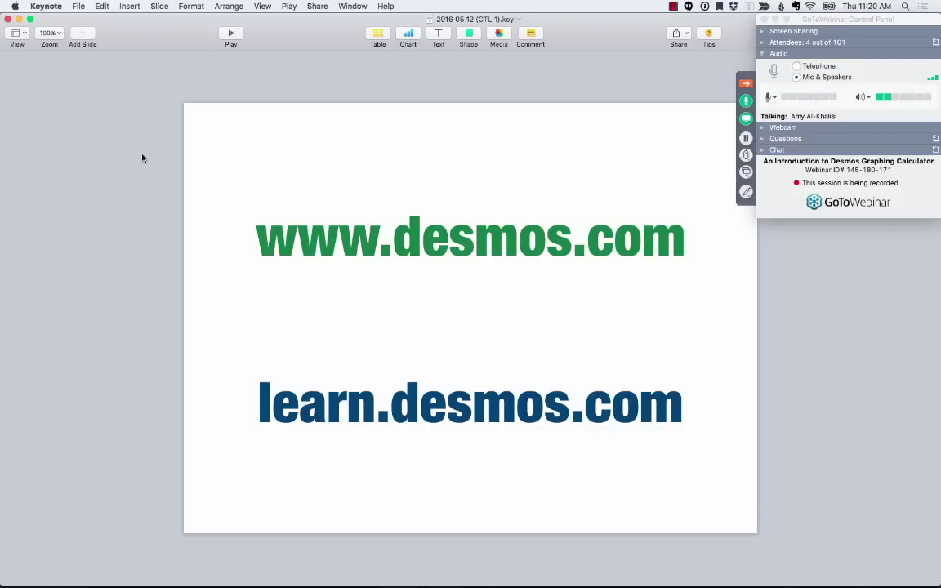
{"action": "key", "text": "alt+super+p"}
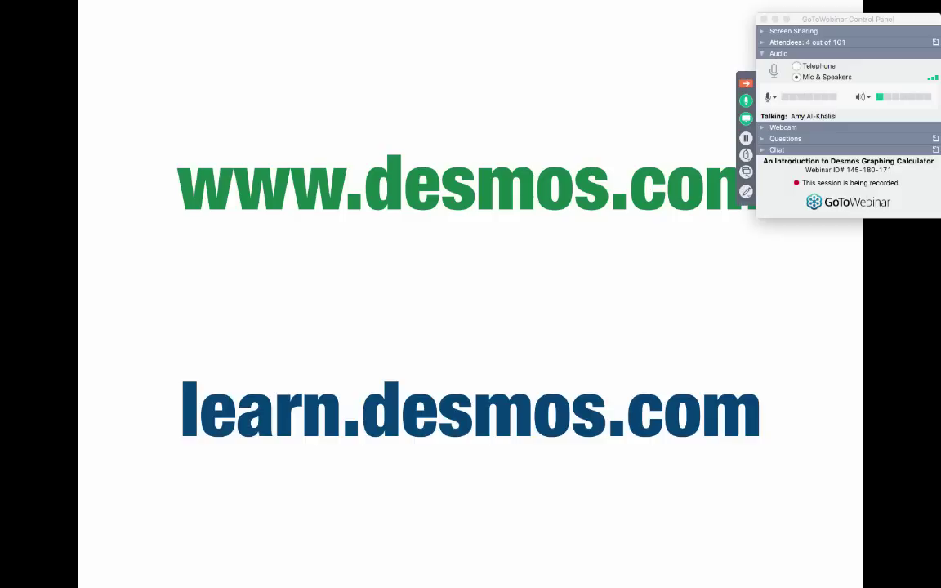
- Advance the slideshow past the Q&A slide to the closing session-dates and contacts slide
{"action": "key", "text": "Right"}
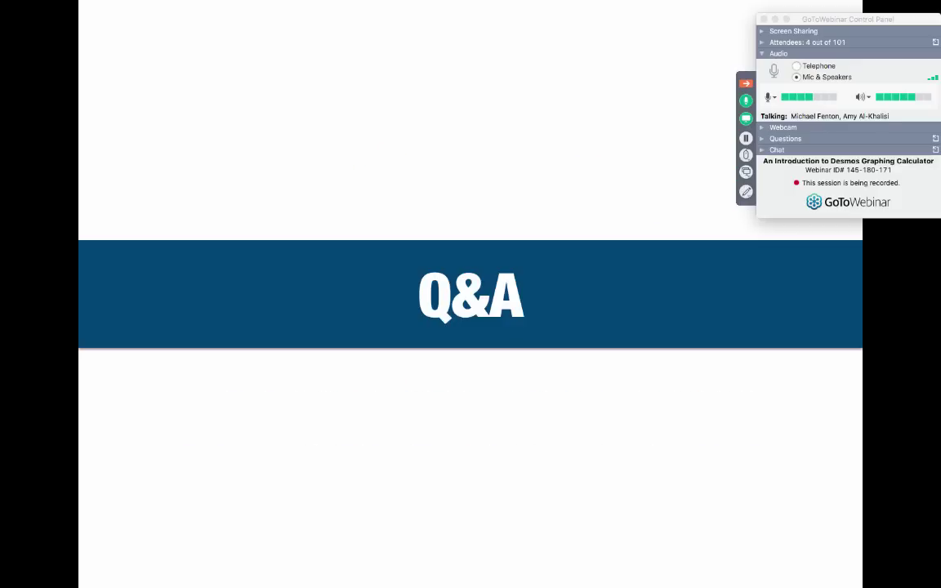
{"action": "key", "text": "Left"}
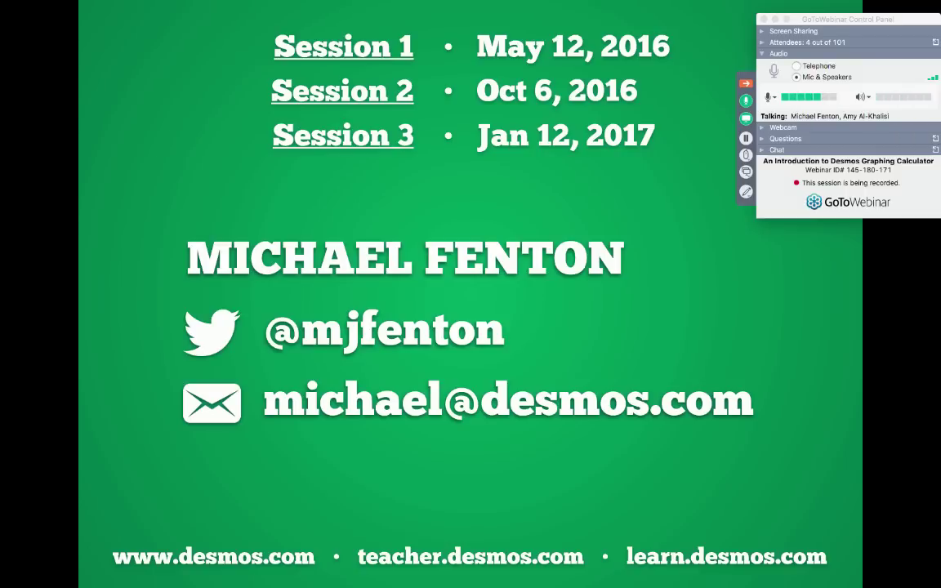